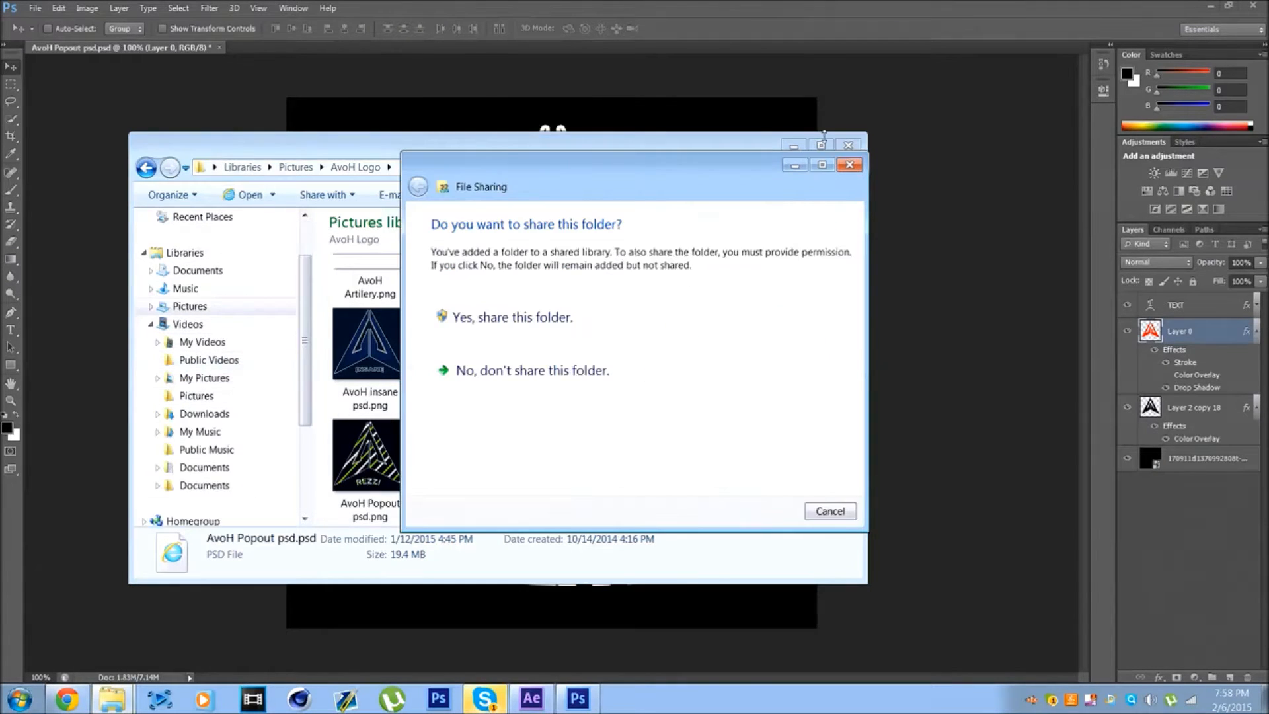
- Dismiss the folder-sharing prompt and open the Pictures library subfolder that holds 2559799-bak_sshot075.jpg
click(849, 165)
click(190, 306)
click(680, 439)
scroll(680, 410, down, 1)
double_click(781, 368)
- Place 2559799-bak_sshot075.jpg above Layer 0 and enlarge it to about 50.94% width and 74.07% height so it covers the canvas
drag(368, 438, 546, 118)
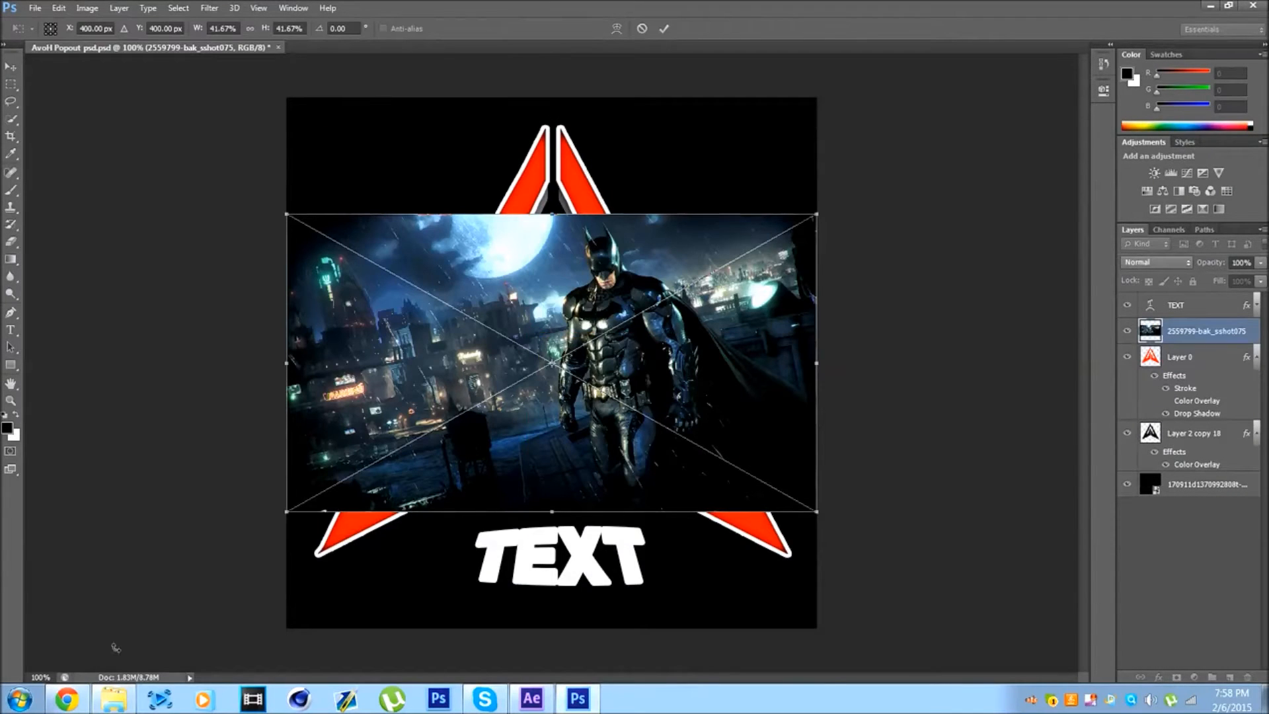
key(Escape)
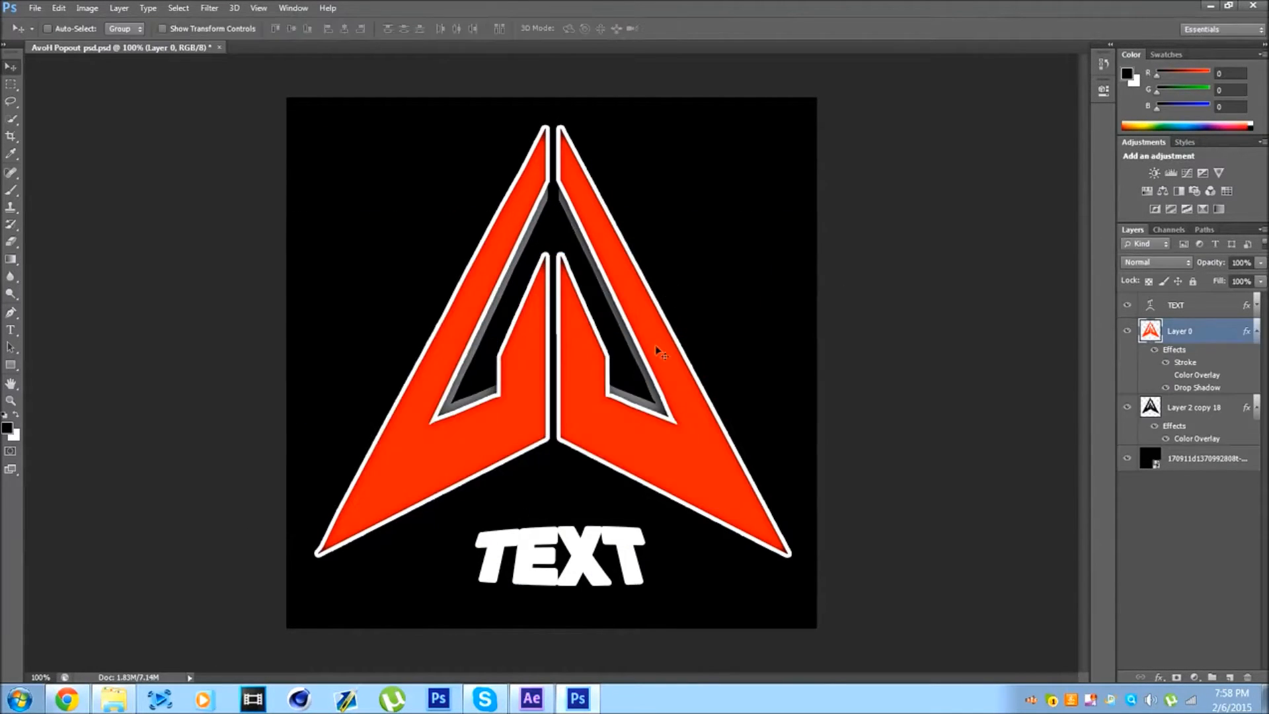
click(127, 702)
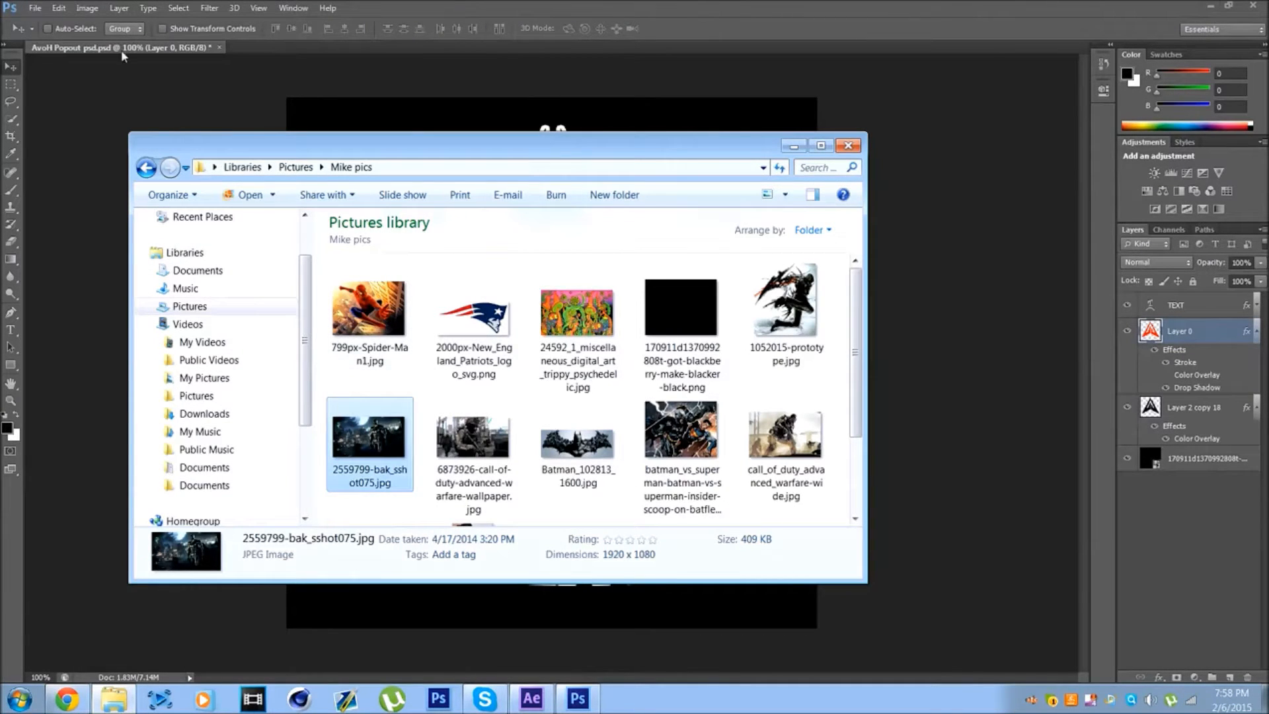
drag(458, 151, 443, 203)
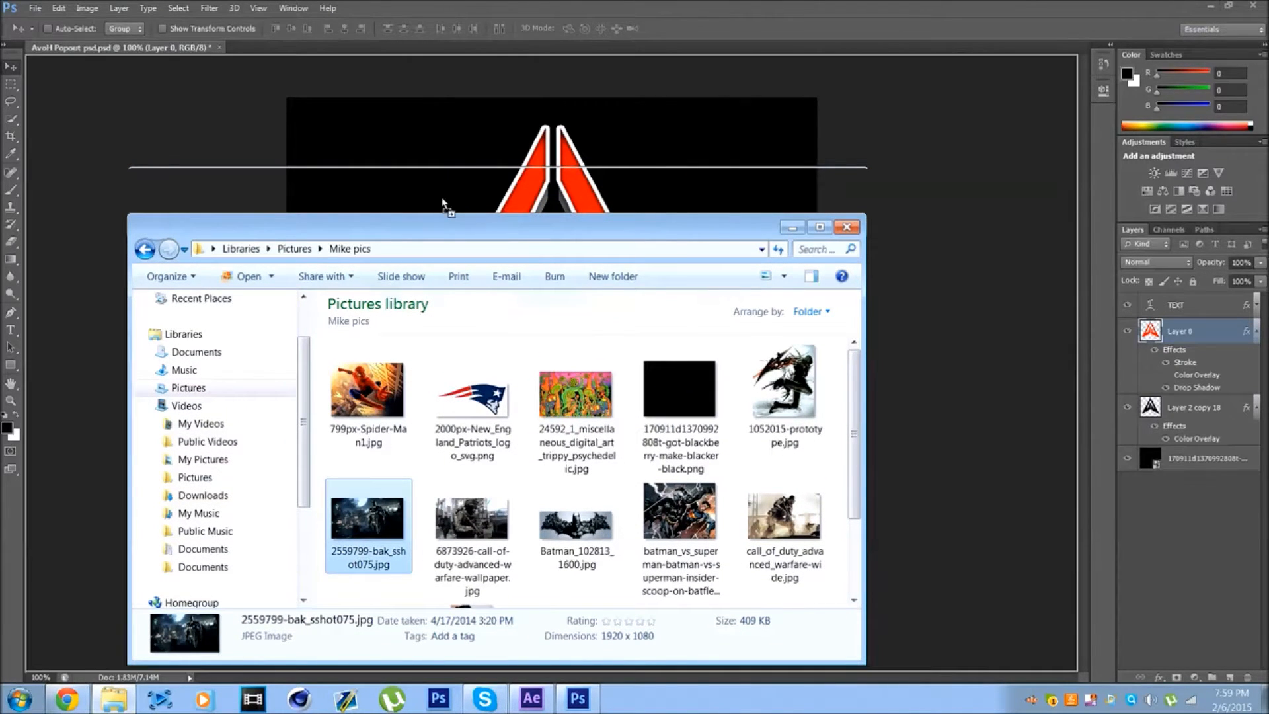
drag(482, 120, 474, 117)
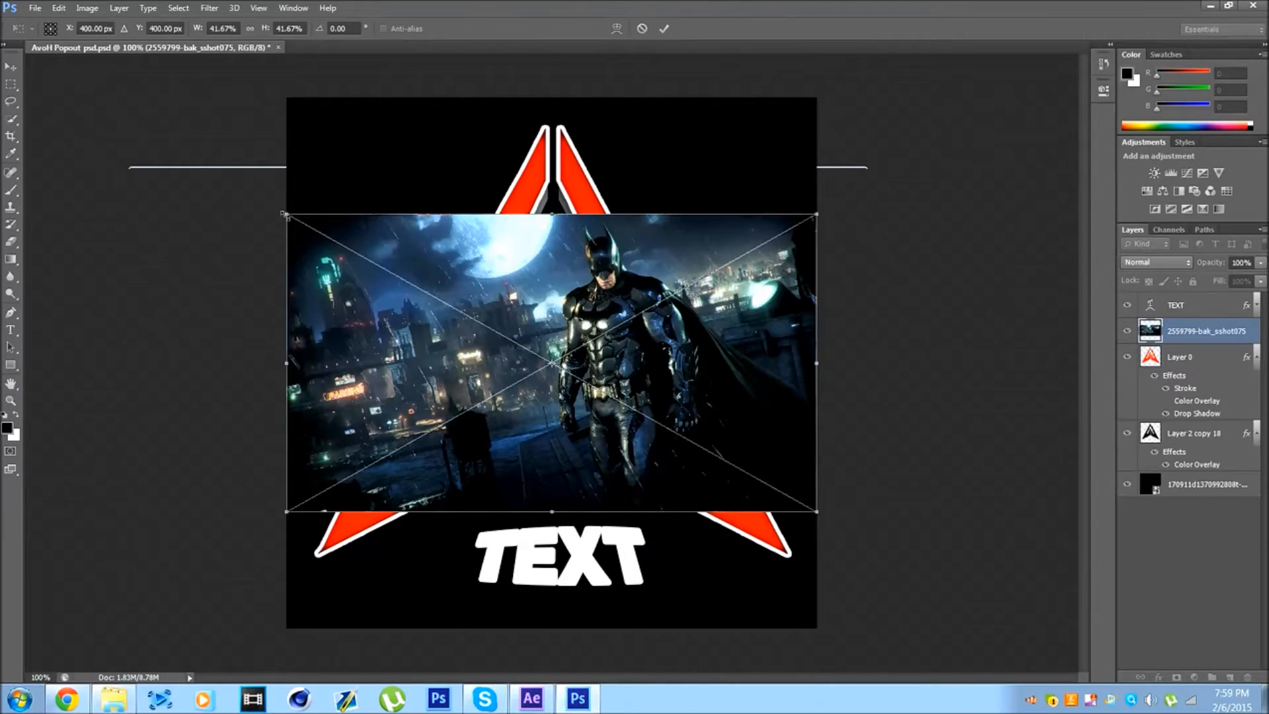
drag(288, 215, 215, 97)
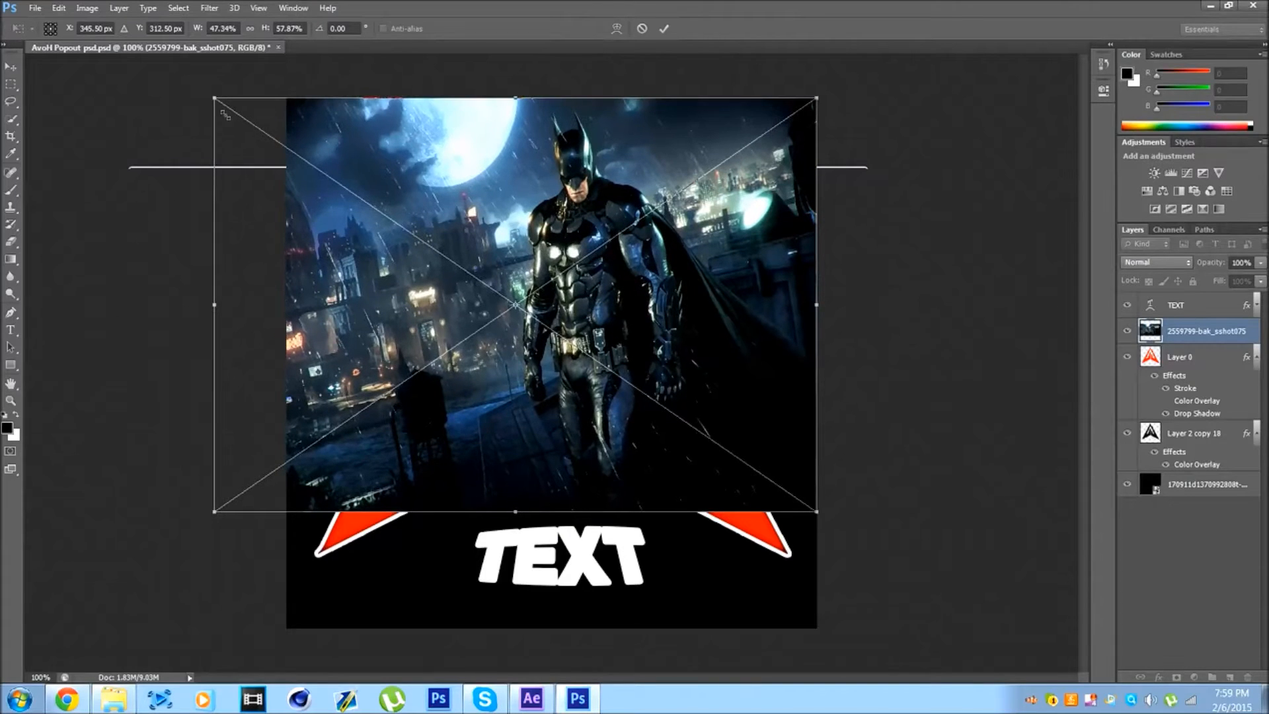
drag(820, 513, 865, 628)
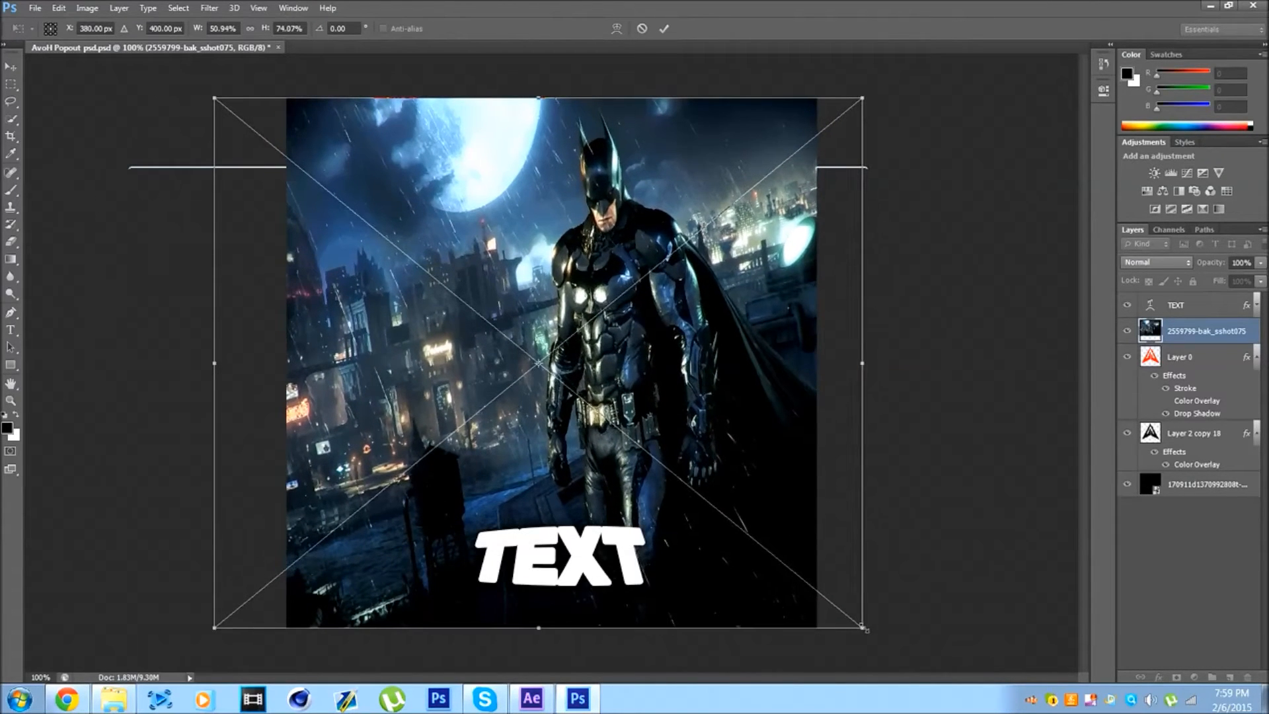
key(Return)
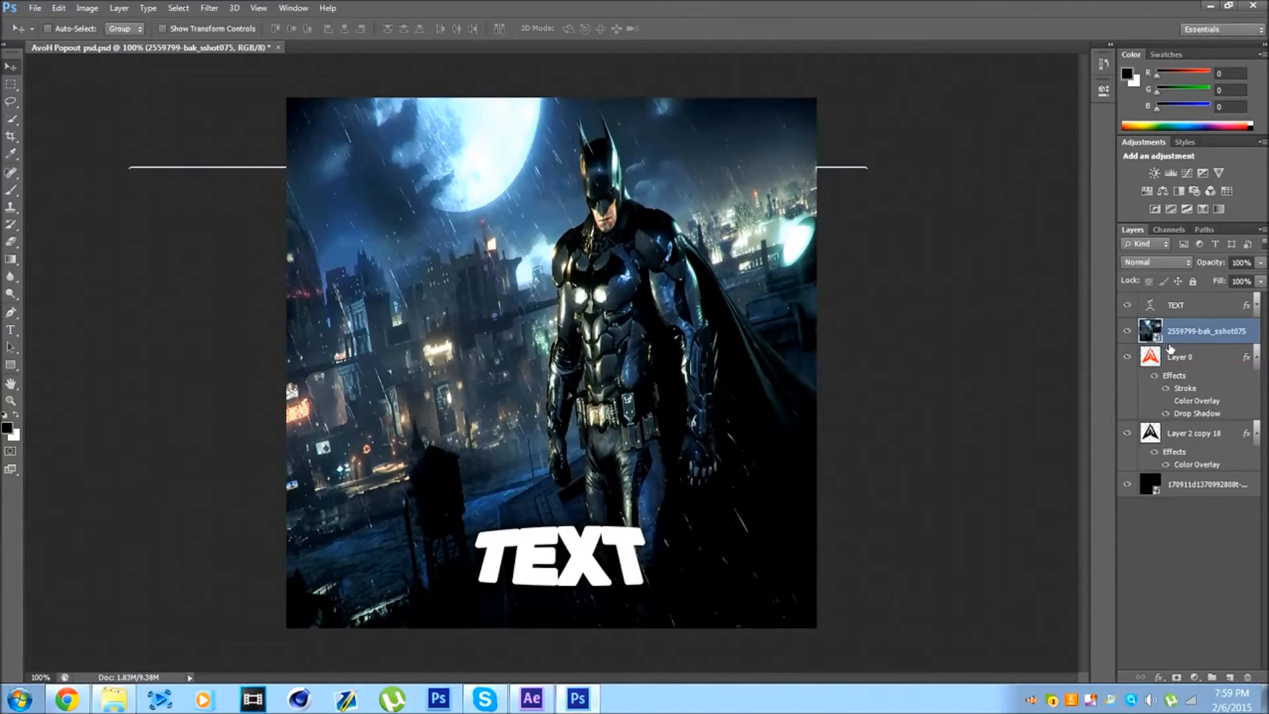
click(1171, 360)
click(1174, 337)
key(ctrl+t)
drag(215, 97, 281, 54)
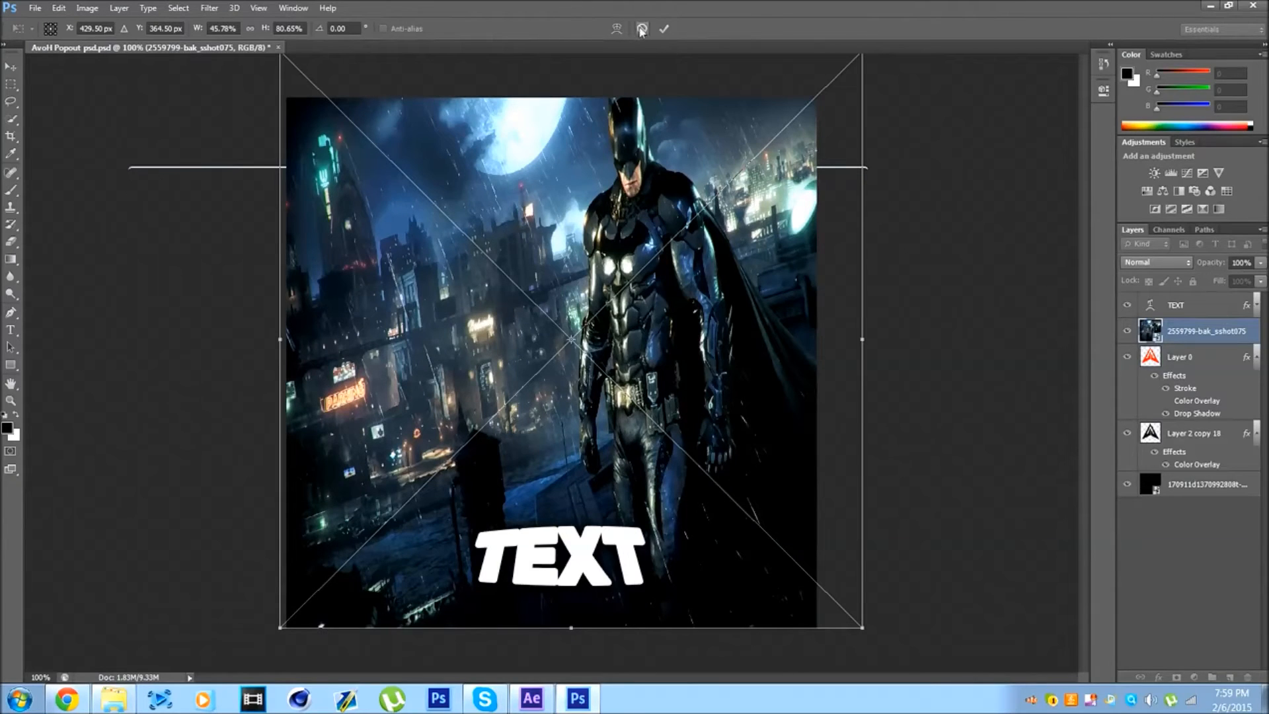
click(641, 29)
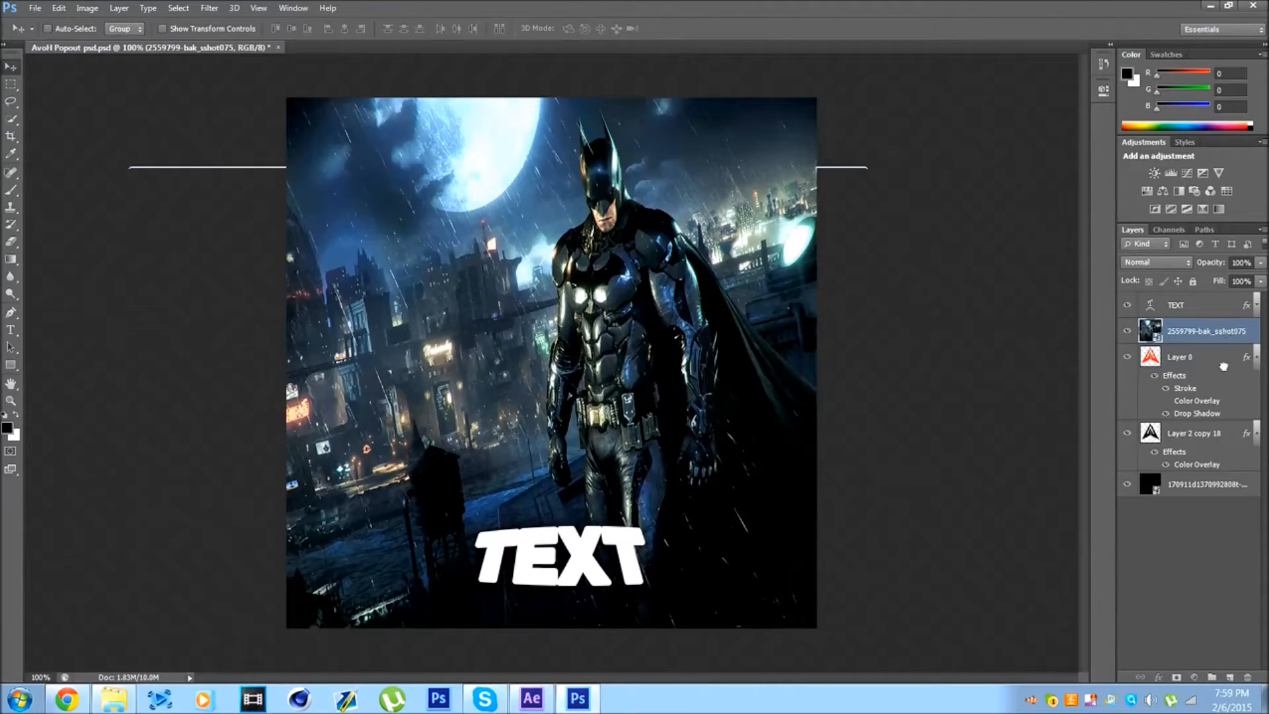
- Put Layer 0 above the Batman image layer and shift the image slightly to the right behind the logo
drag(1223, 366, 1226, 416)
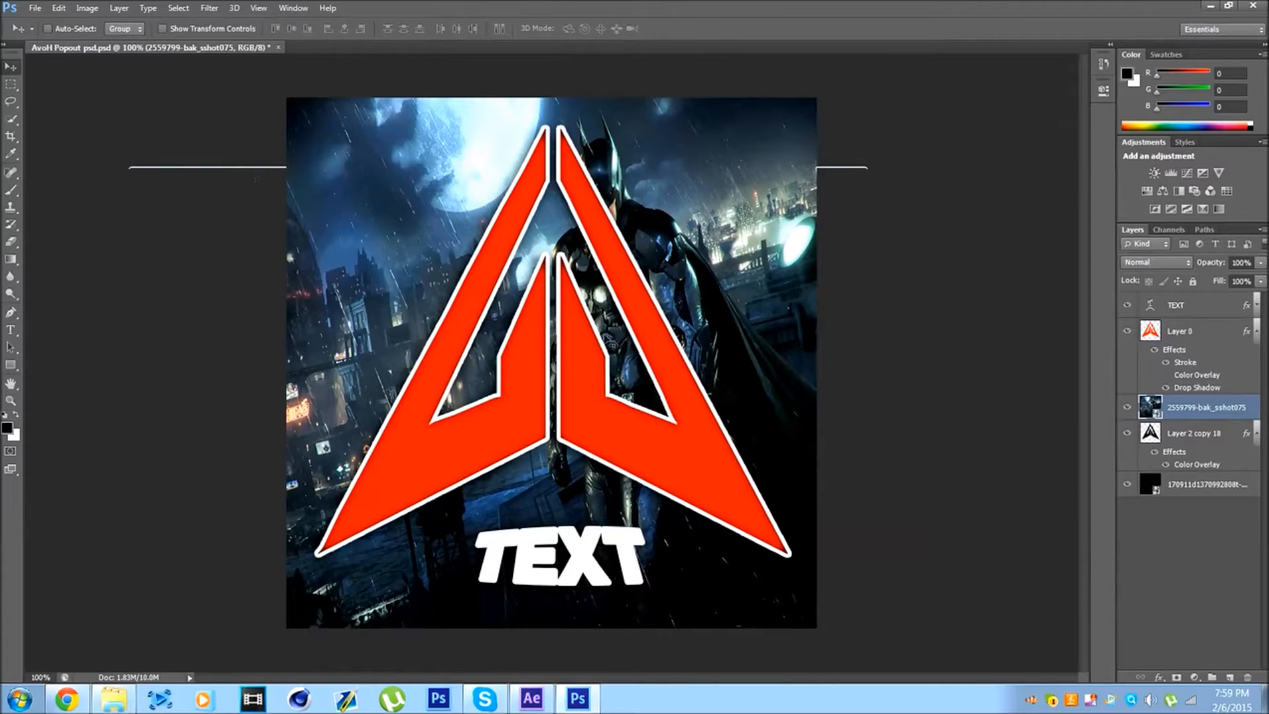
drag(551, 489, 491, 490)
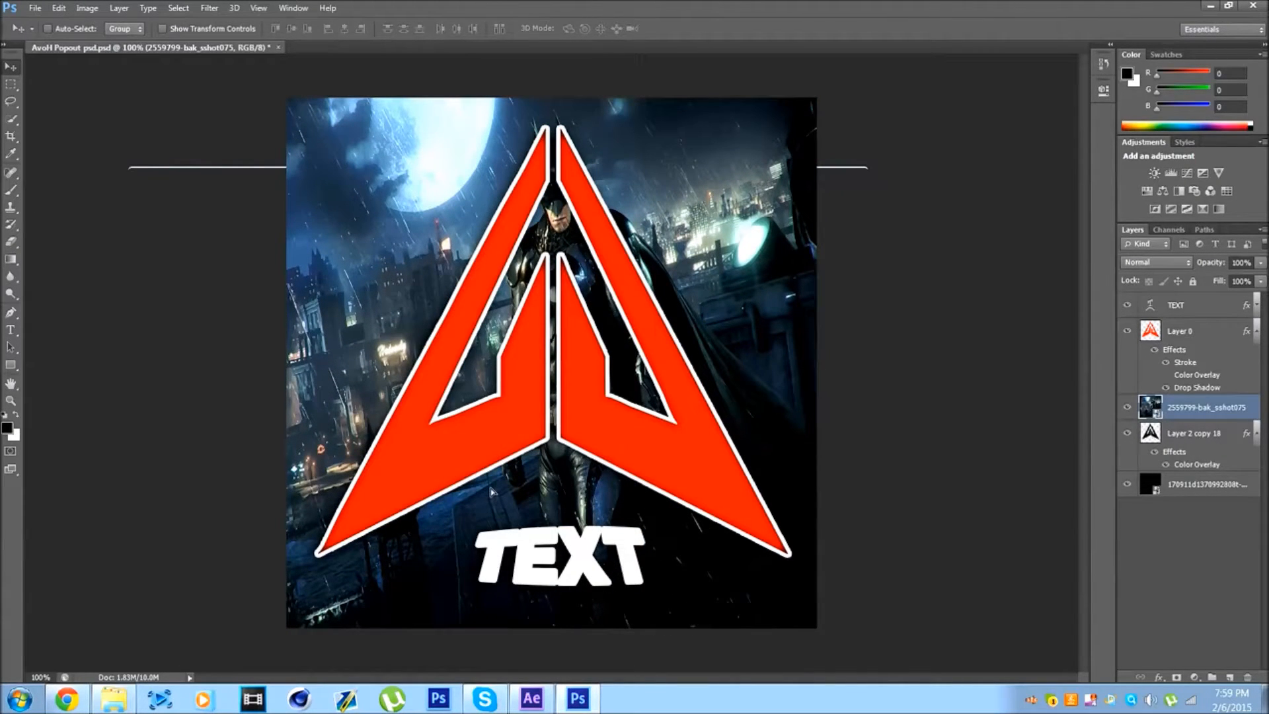
key(ctrl+z)
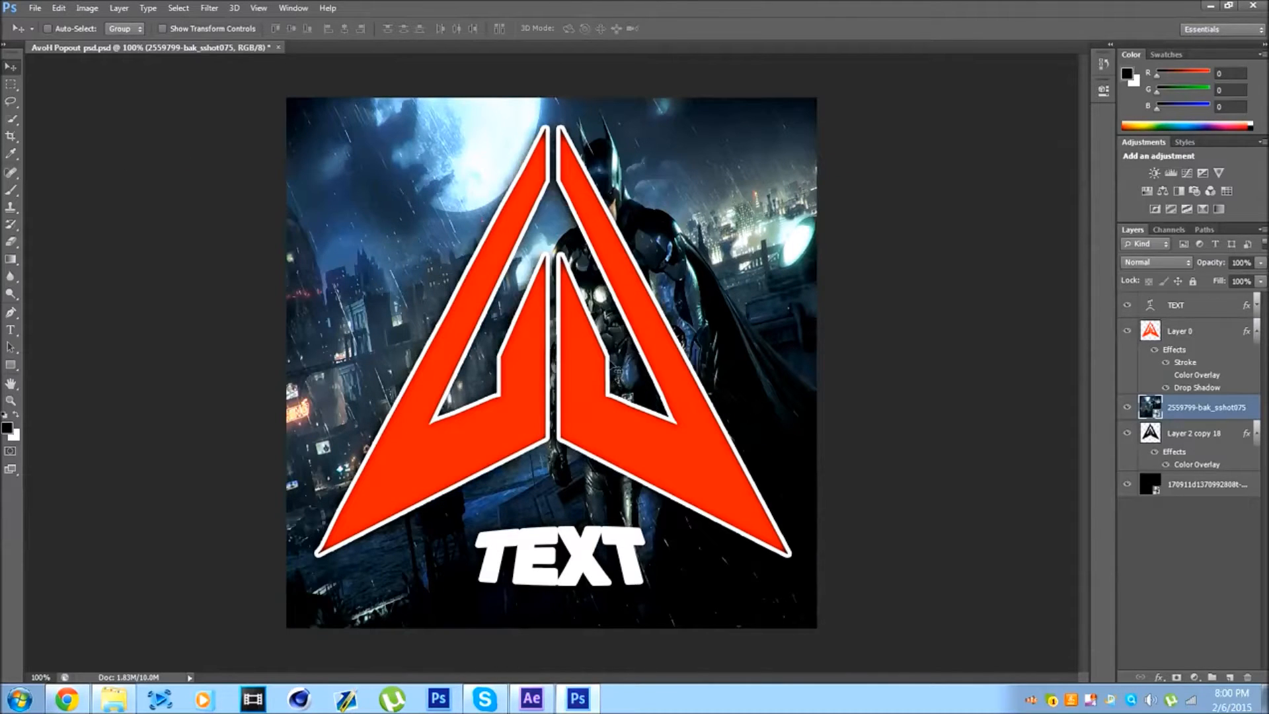
drag(611, 357, 641, 363)
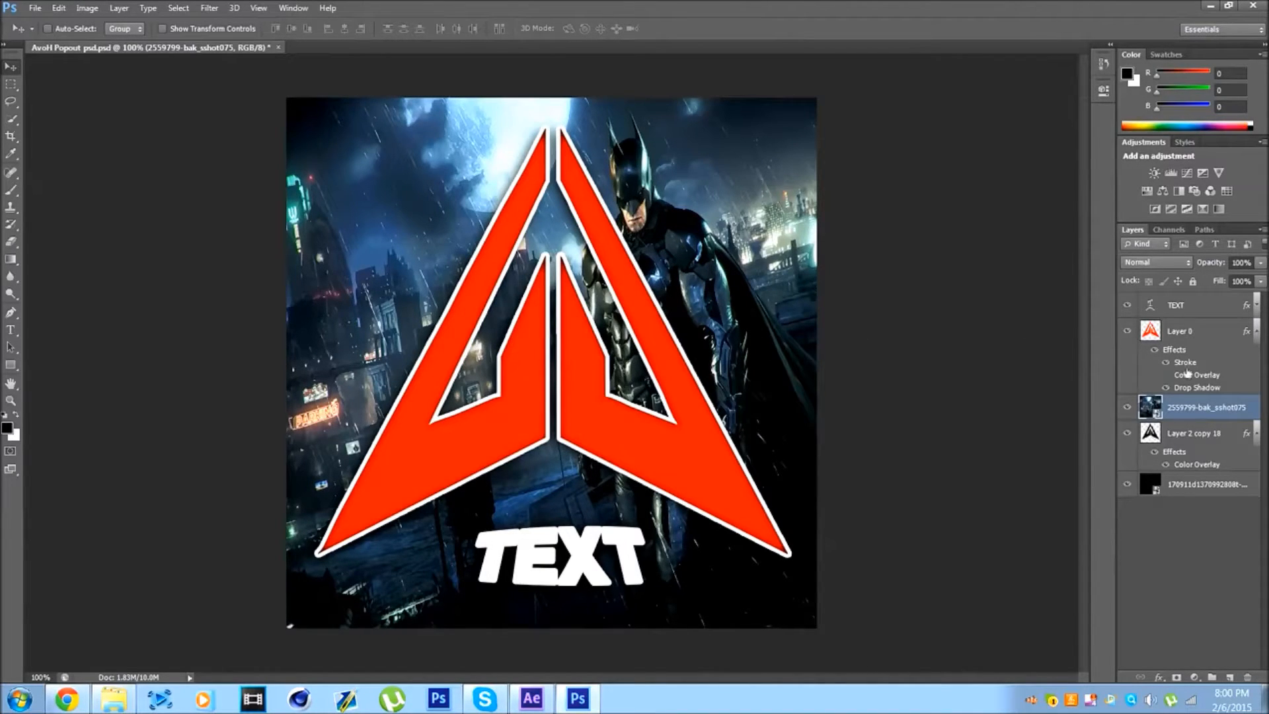
- Move the Batman image layer directly above Layer 0 and clip it to the logo with a clipping mask
drag(1204, 410, 1197, 329)
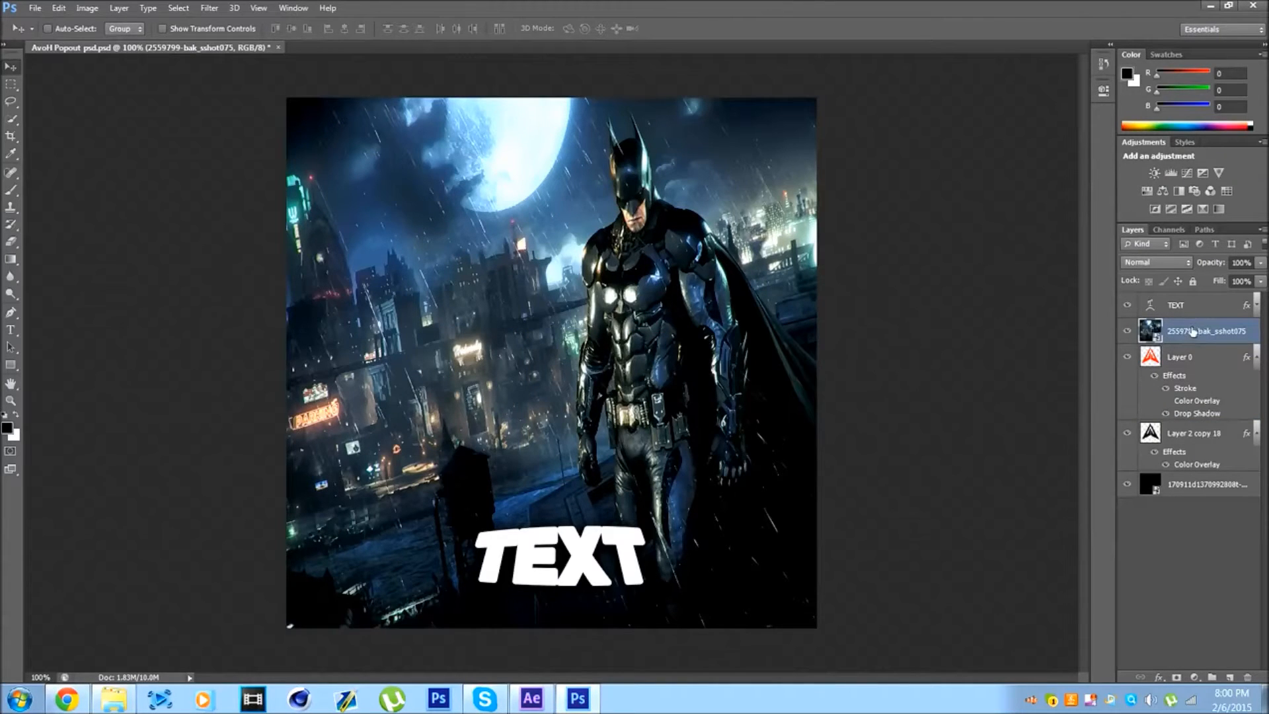
right_click(1189, 334)
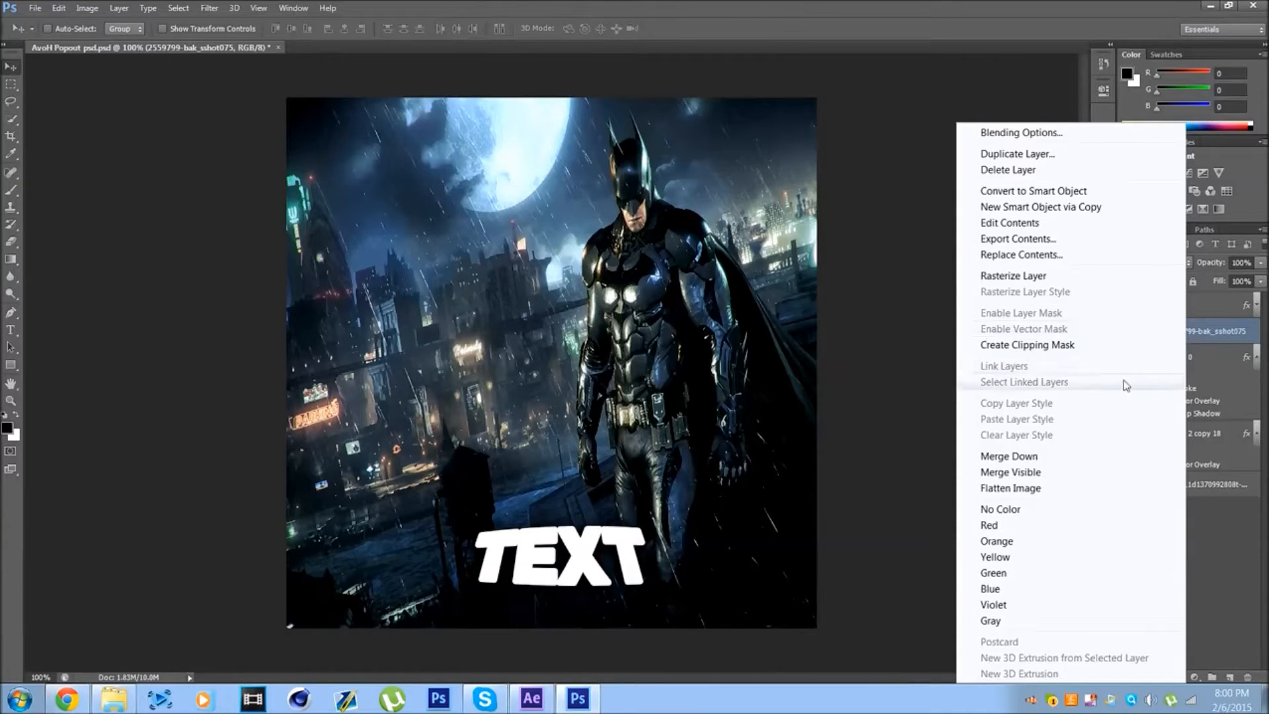
click(1026, 346)
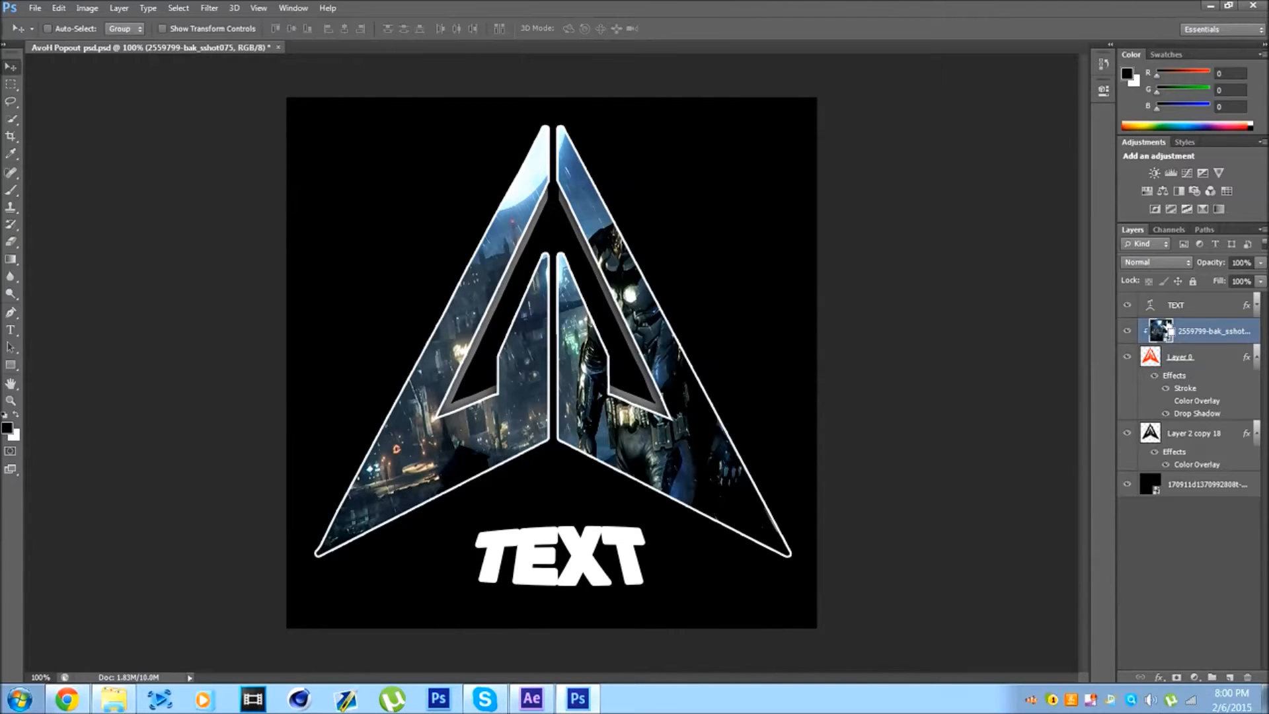
- Duplicate the clipped Batman image layer and set the copy's opacity to 25%
key(ctrl+j)
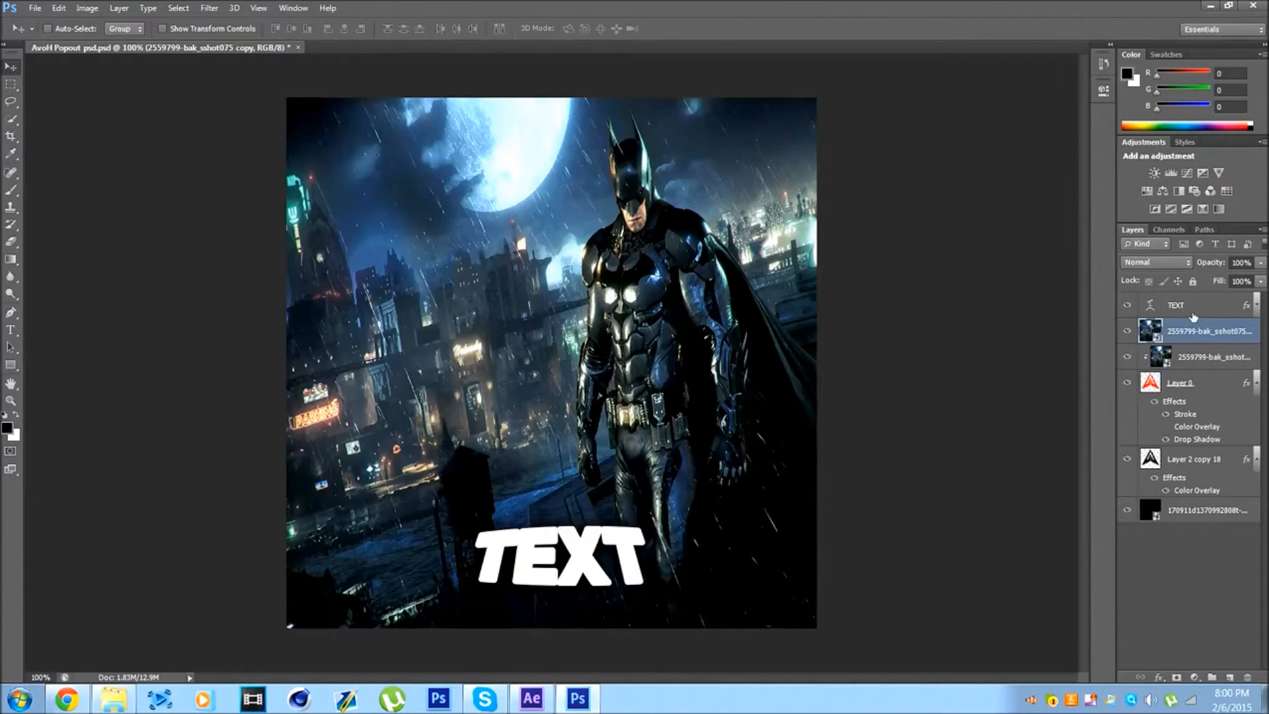
right_click(1201, 330)
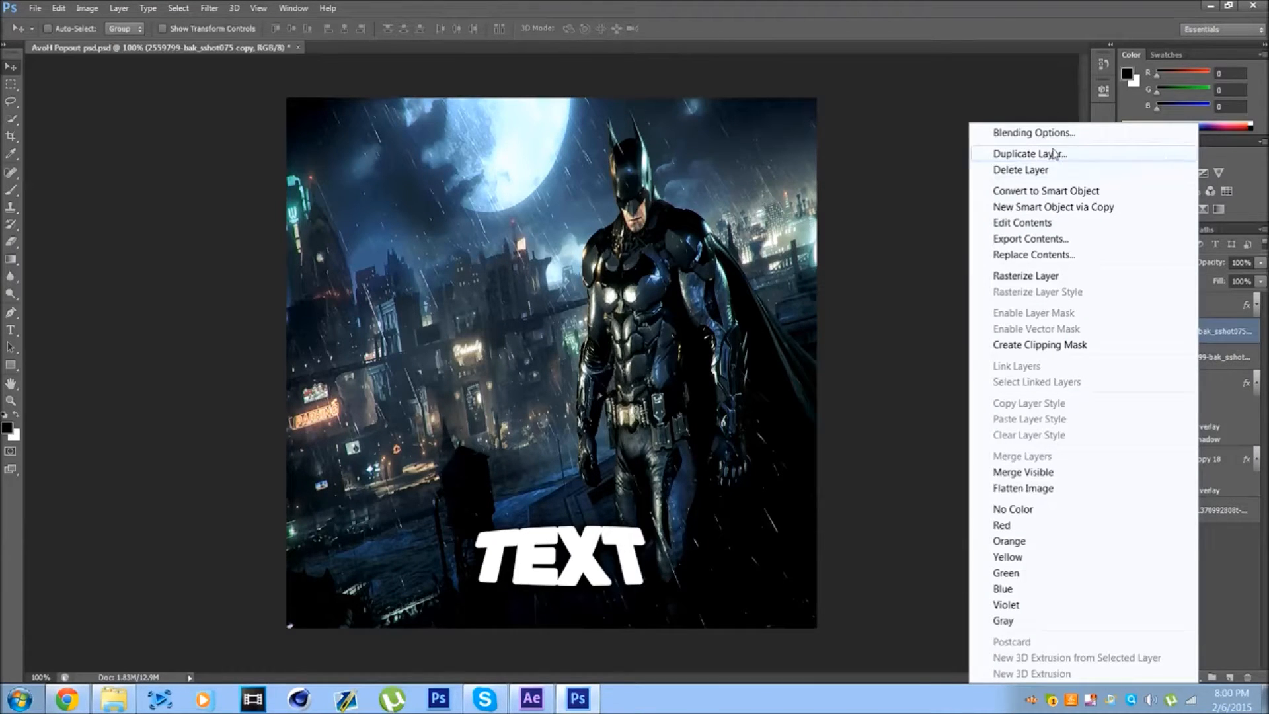
click(1242, 332)
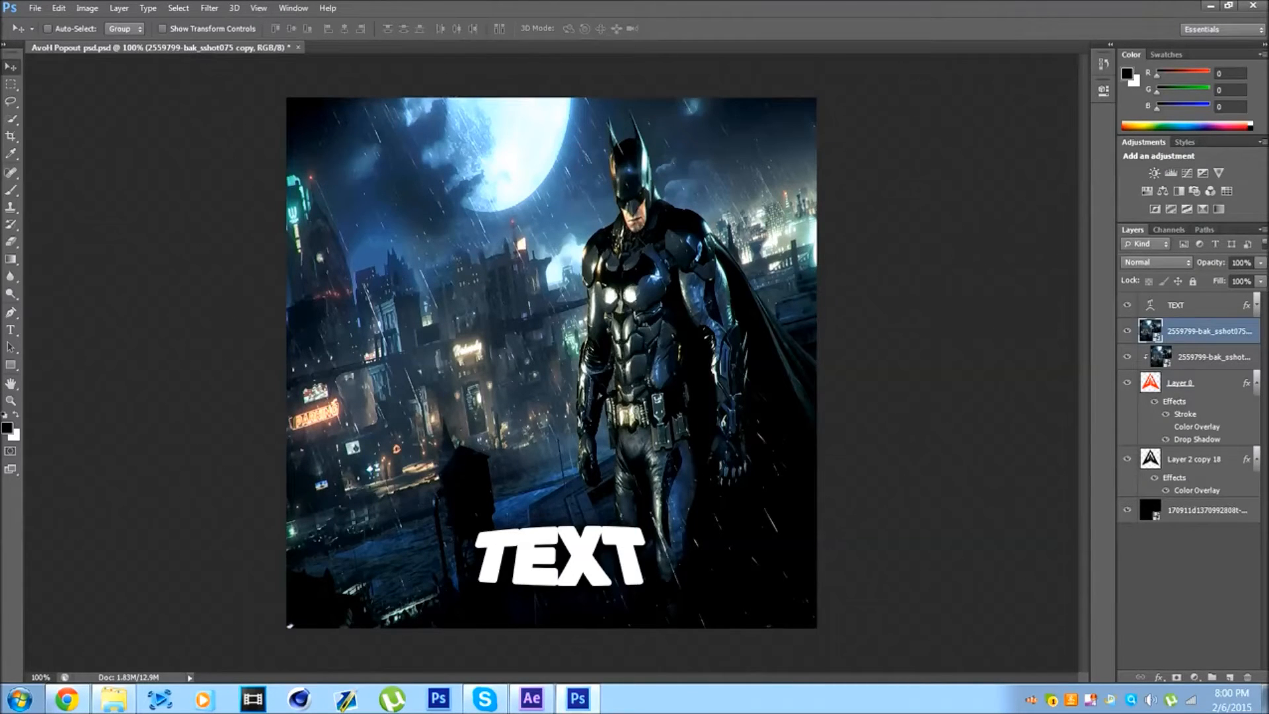
click(1245, 263)
text(25)
key(Return)
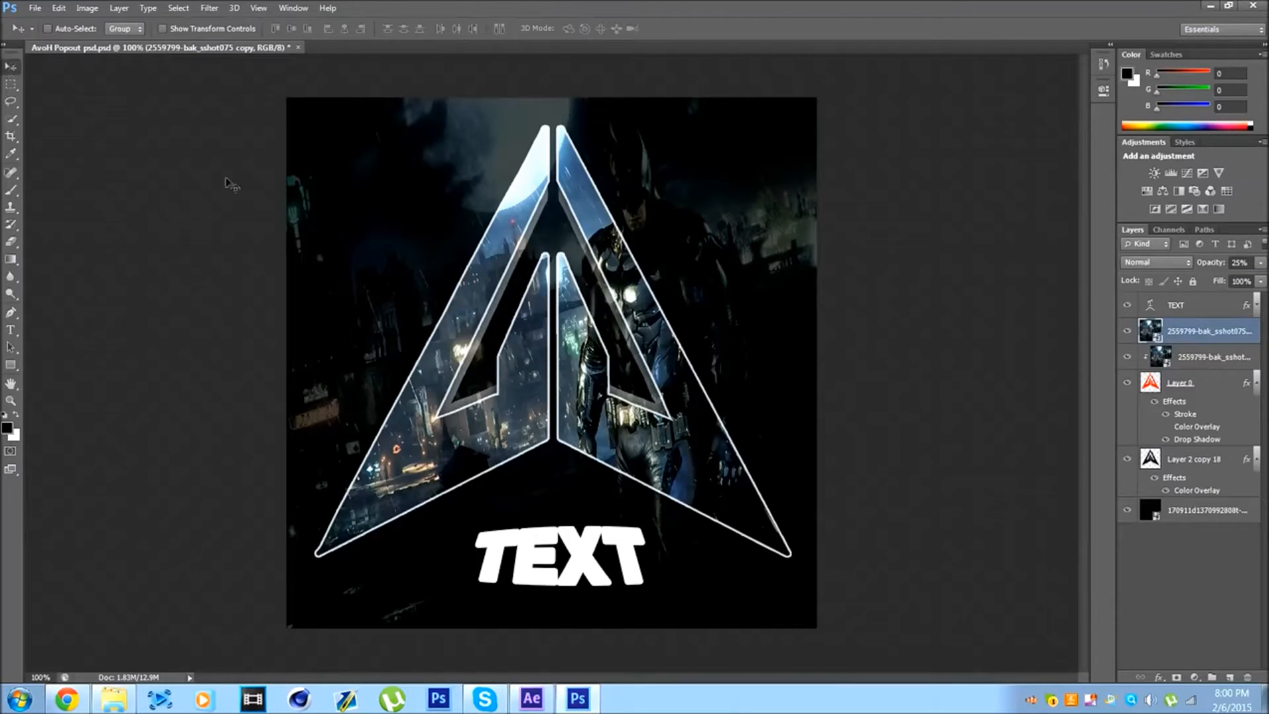
- Move the faded Batman copy below Layer 2 copy 18, directly above the black background layer
drag(1195, 455, 1199, 500)
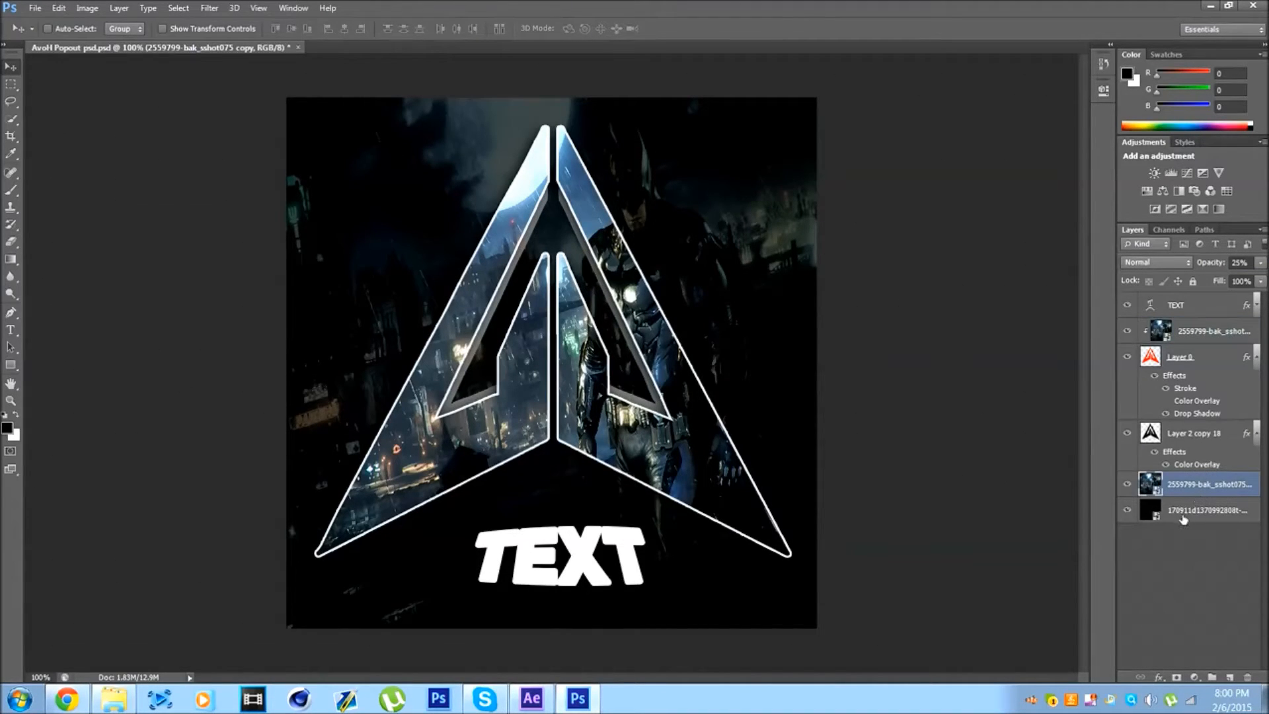
click(1186, 516)
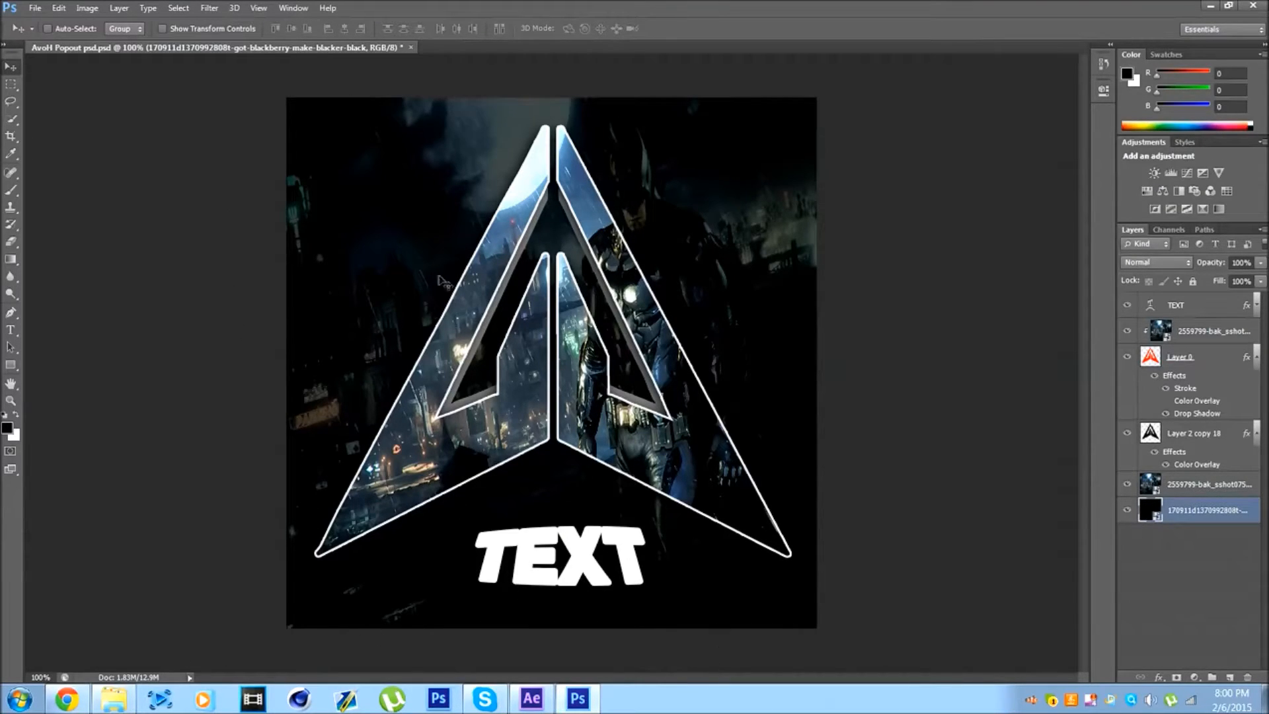
click(1223, 492)
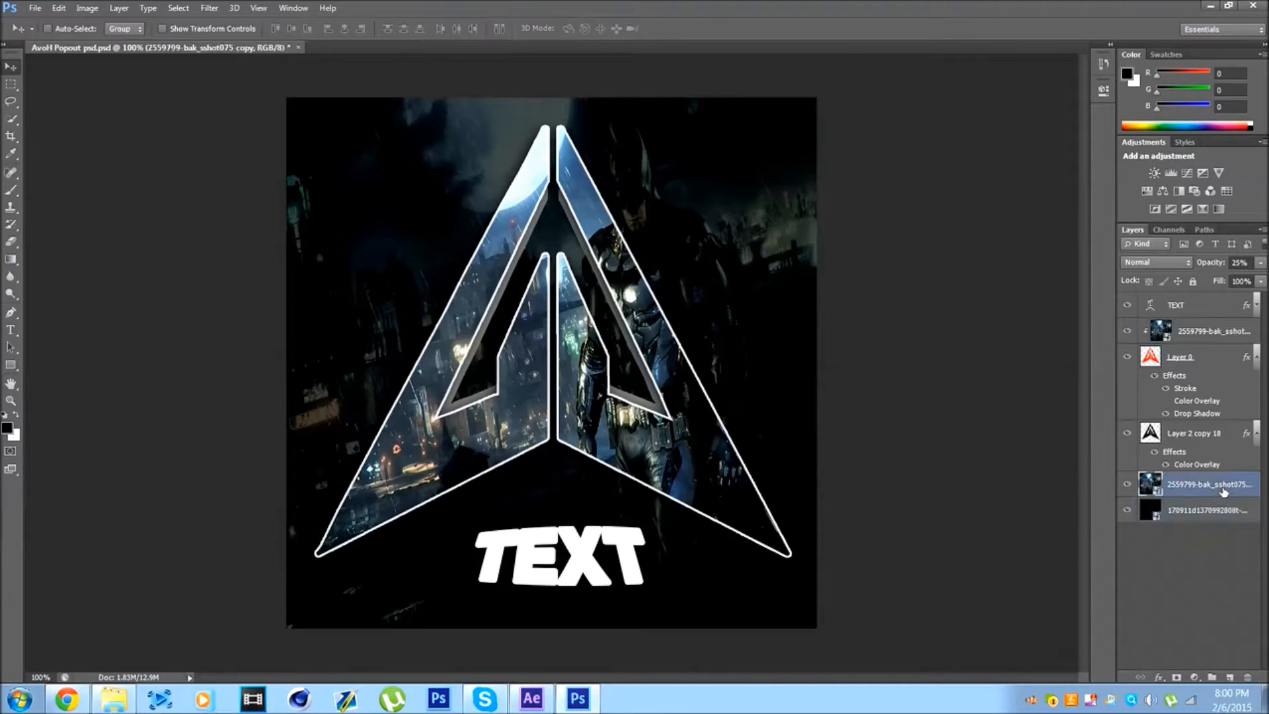
- Duplicate the clipped Batman image layer, placing the copy above the TEXT layer and clipping it to the text
click(1212, 332)
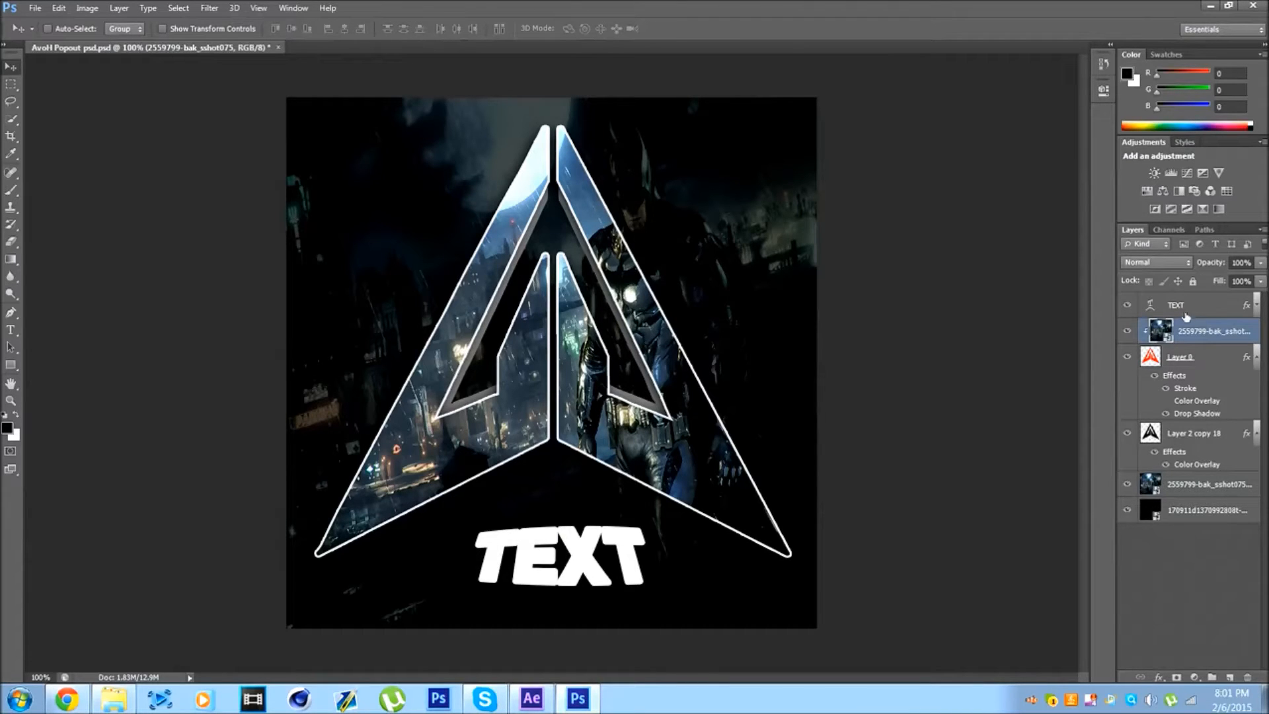
key(ctrl+j)
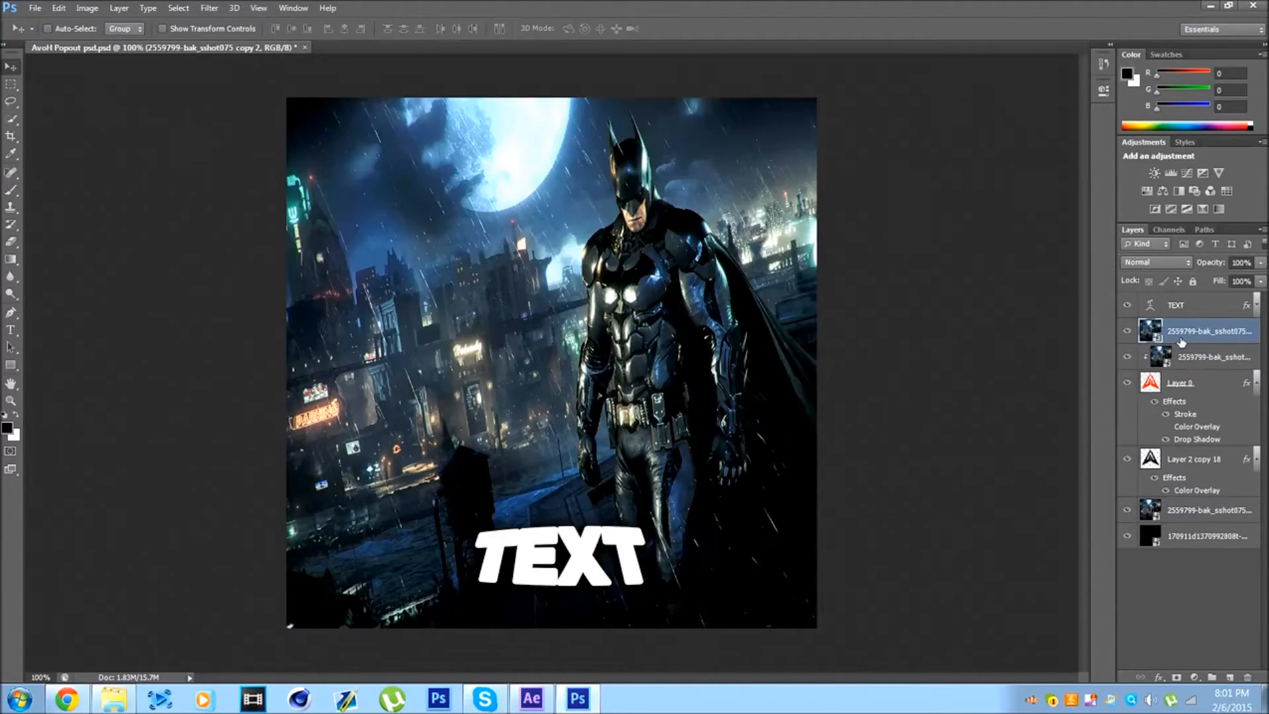
drag(1177, 279, 1179, 295)
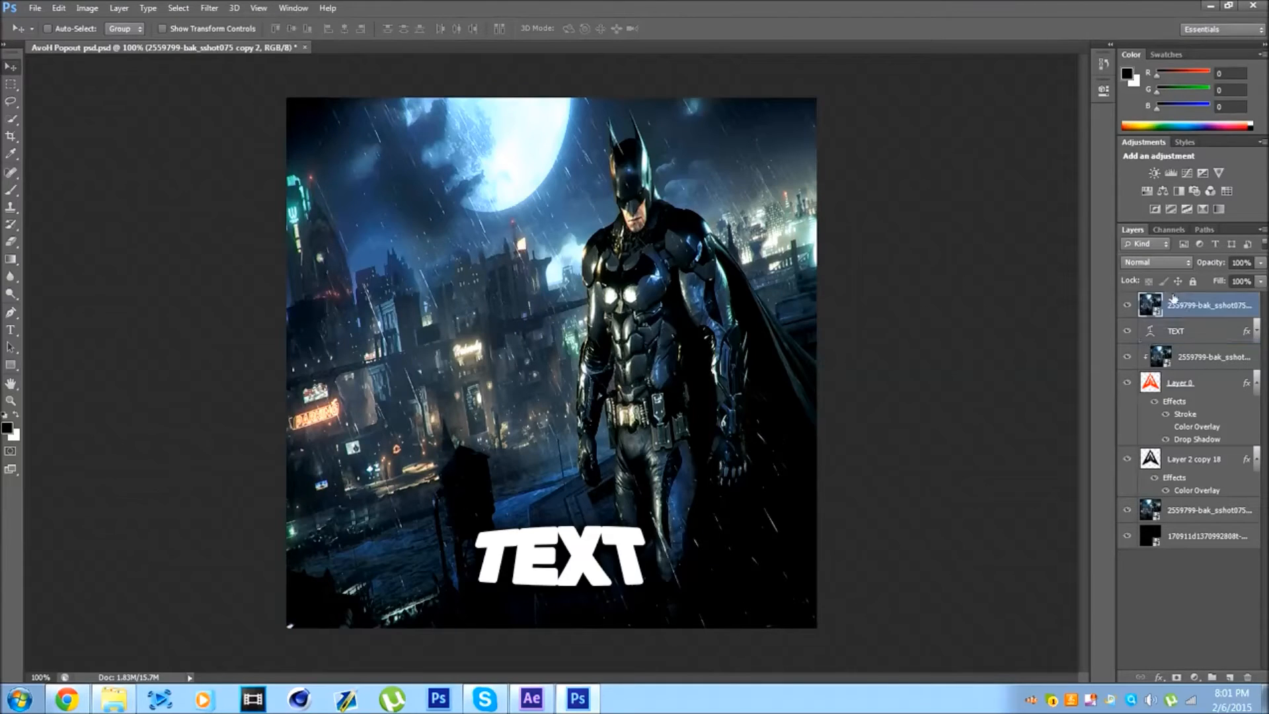
right_click(1181, 304)
click(1057, 337)
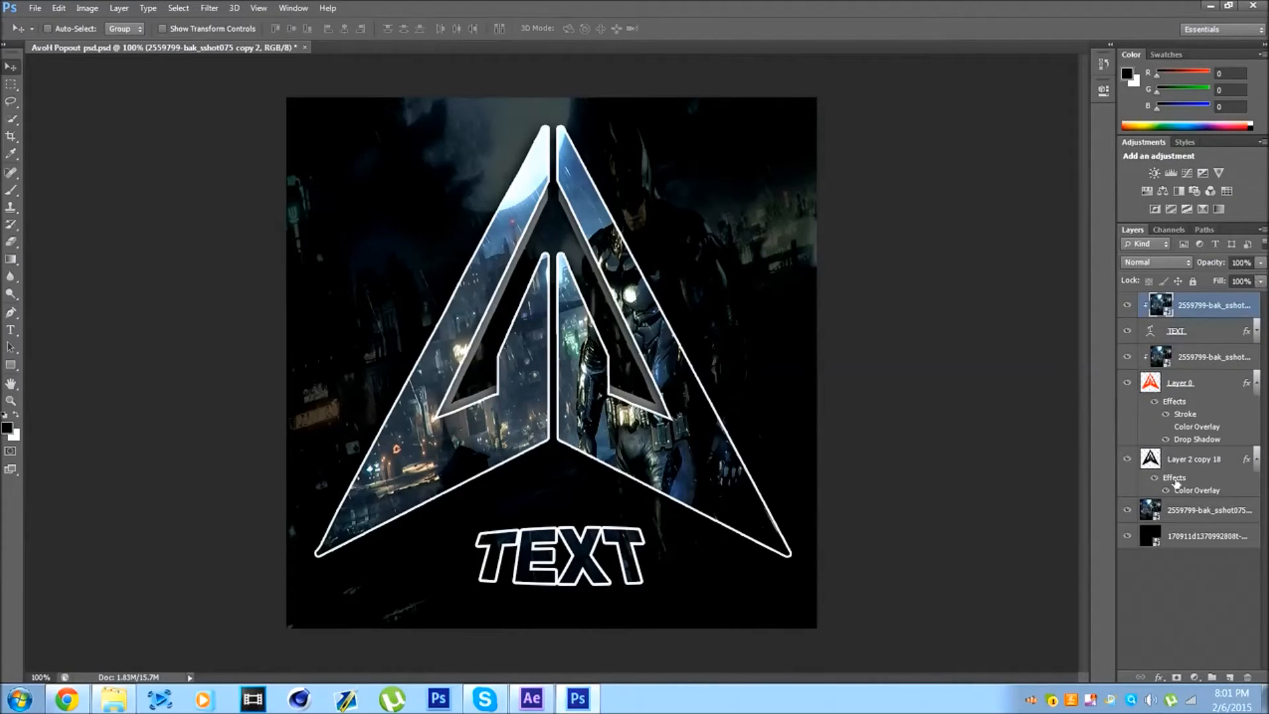
- Duplicate the Batman image clipped to Layer 0 again and set the copy's opacity to 75%
click(1203, 368)
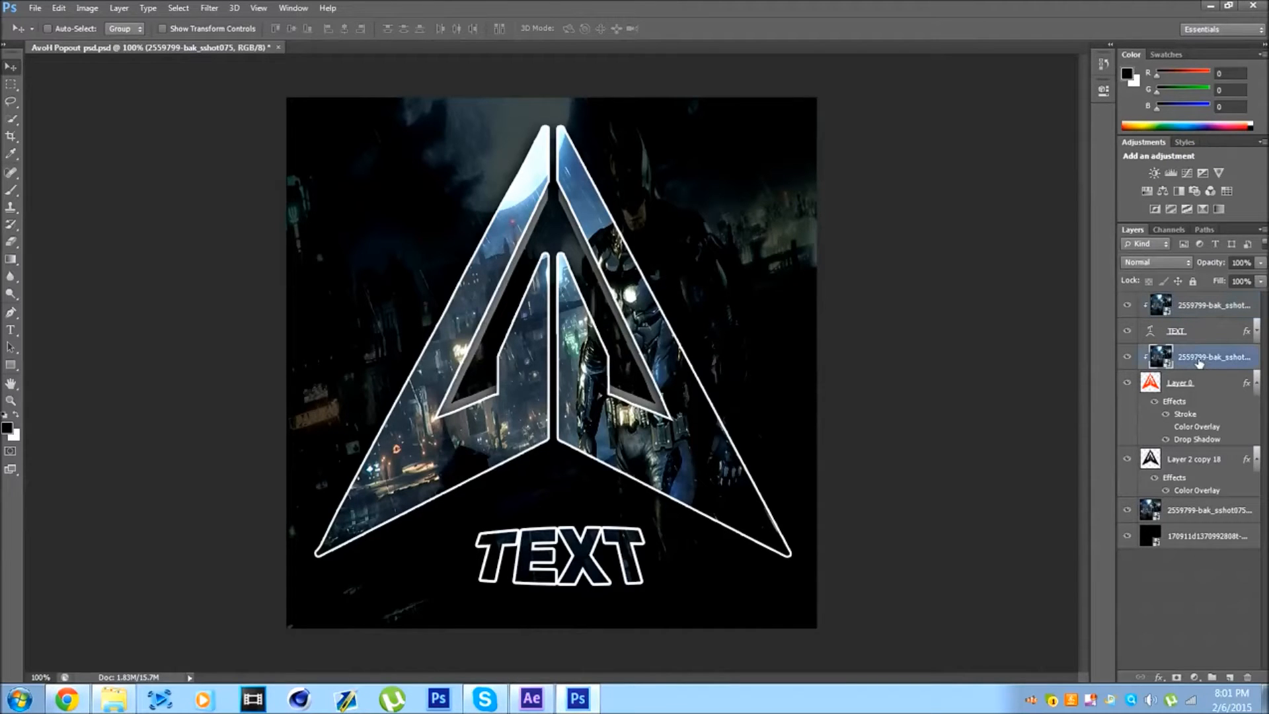
key(ctrl+j)
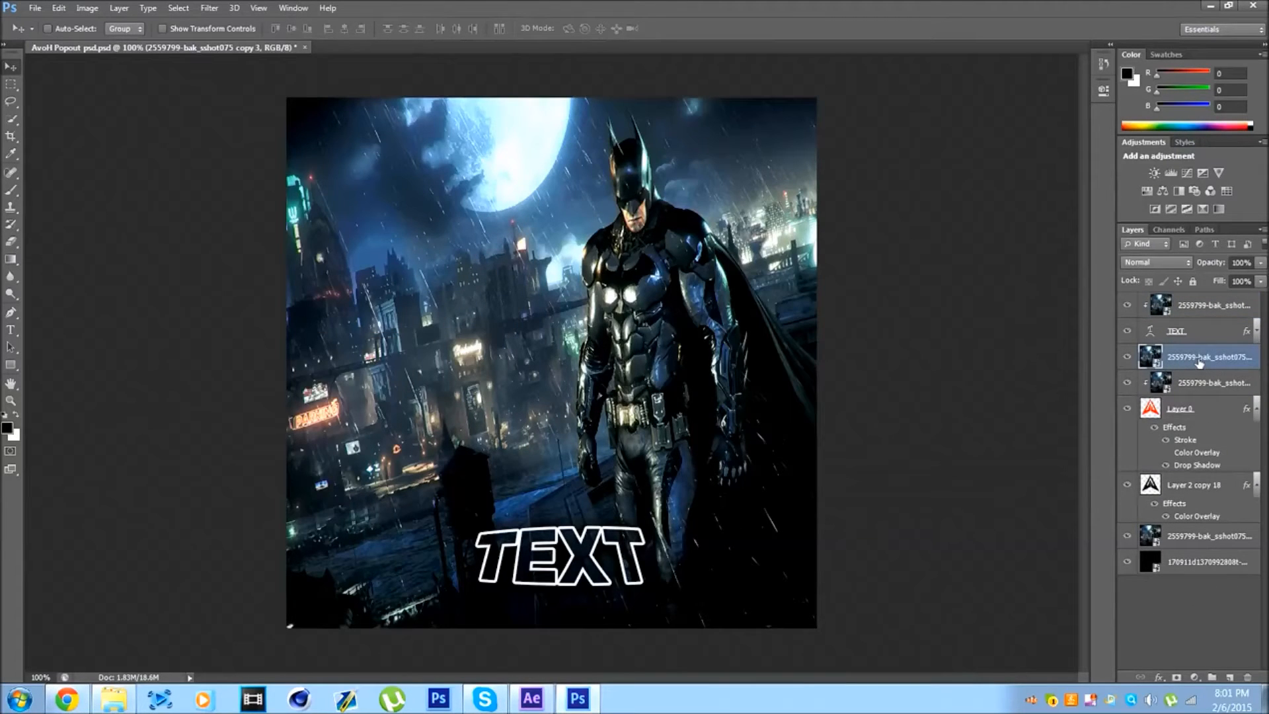
click(1259, 263)
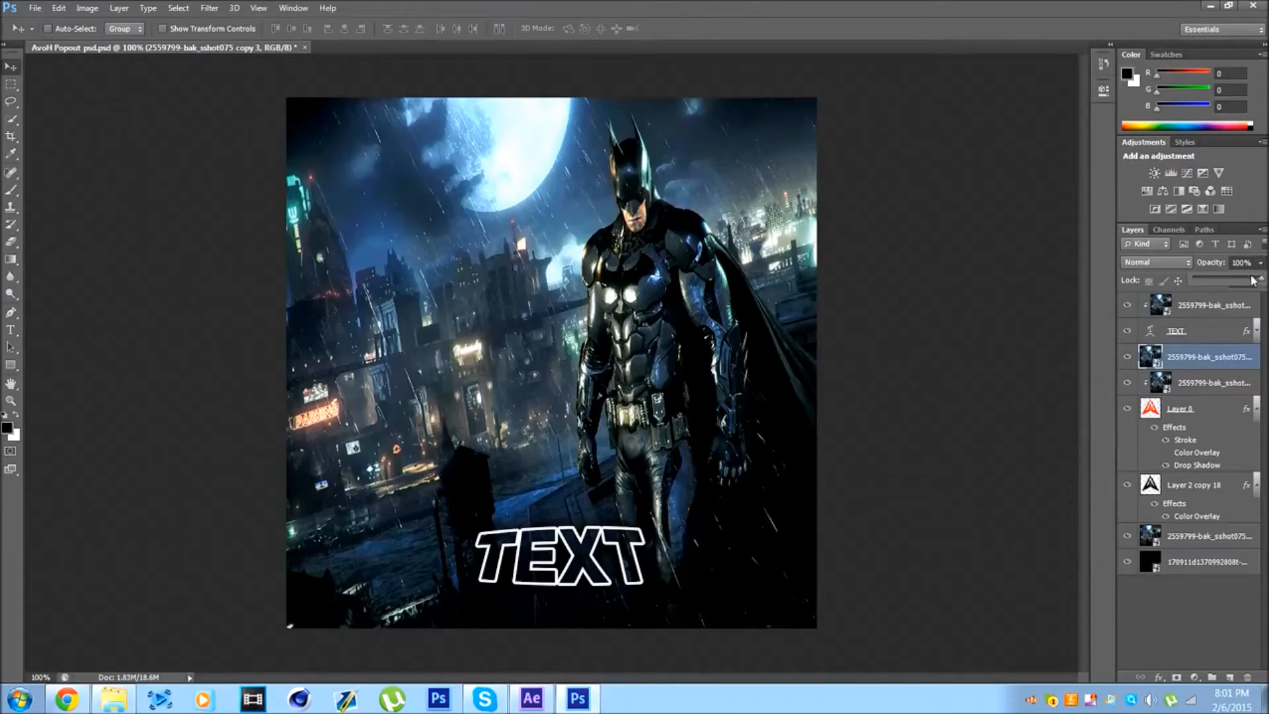
drag(1253, 280, 1246, 280)
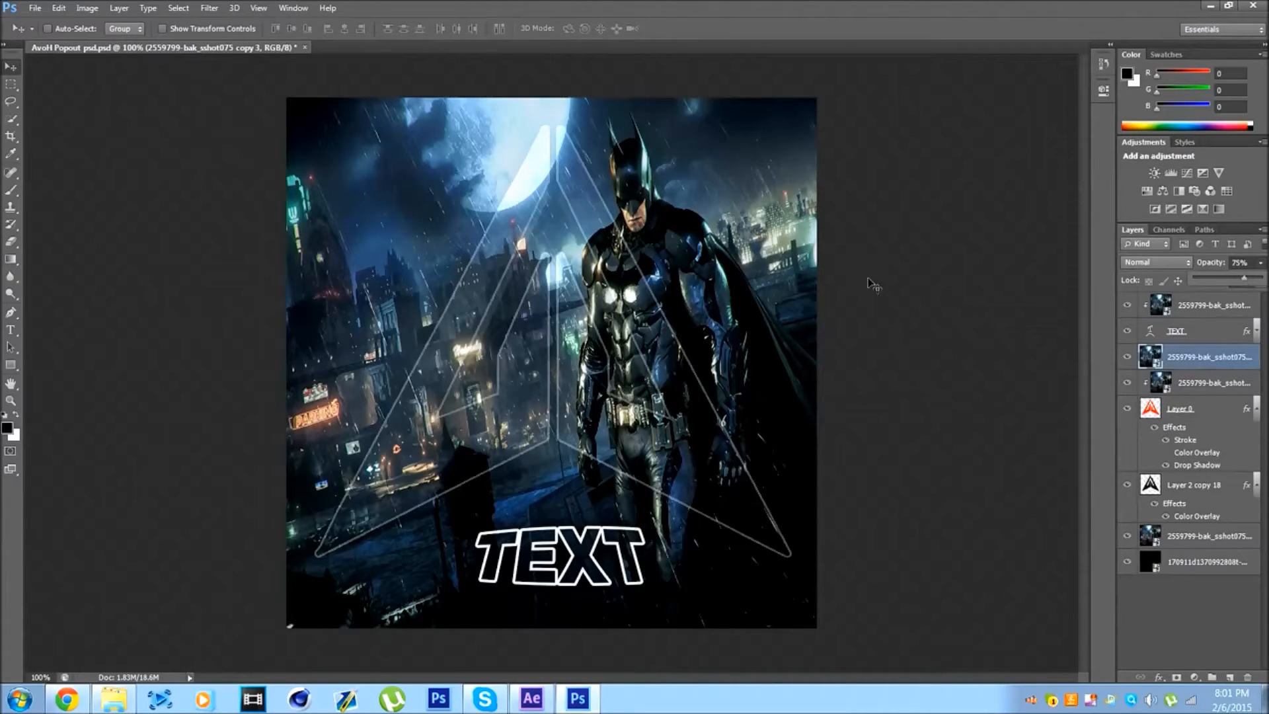
- Start a Pen tool path on Batman's left-hand shoulder slope and trace it up the neck to the jaw at 600% zoom
click(11, 312)
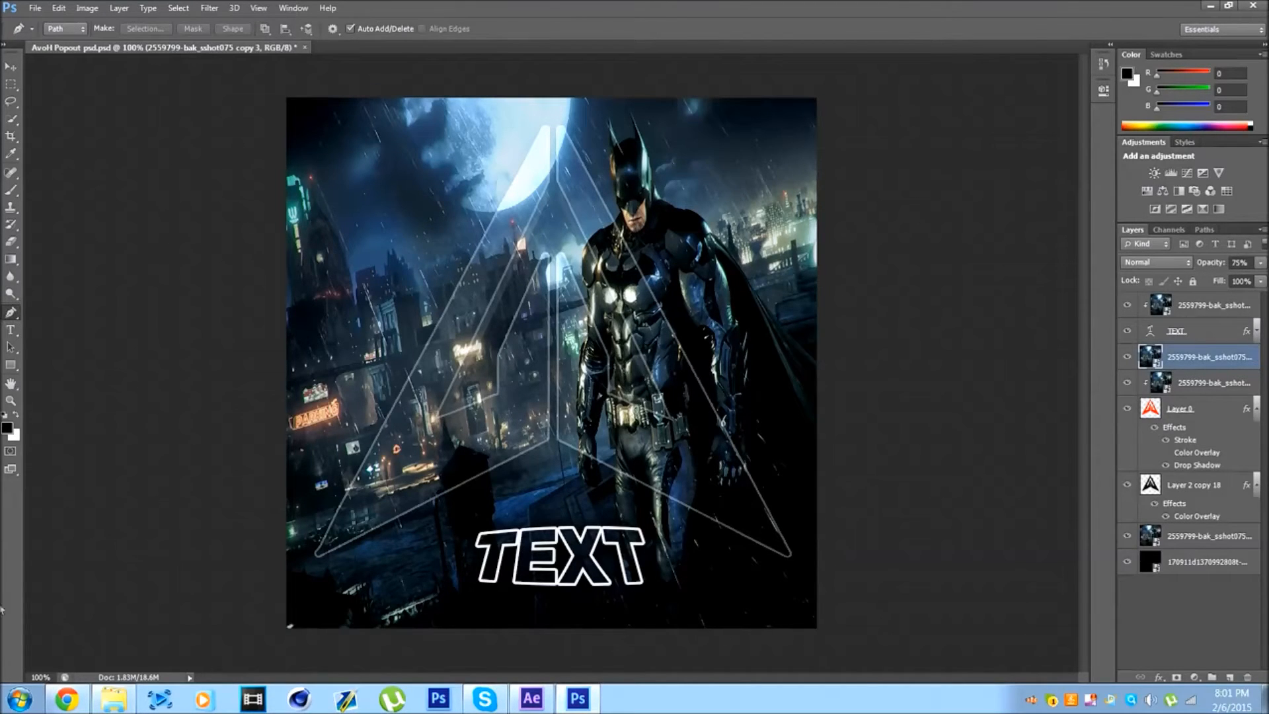
click(52, 675)
text(6)
key(Return)
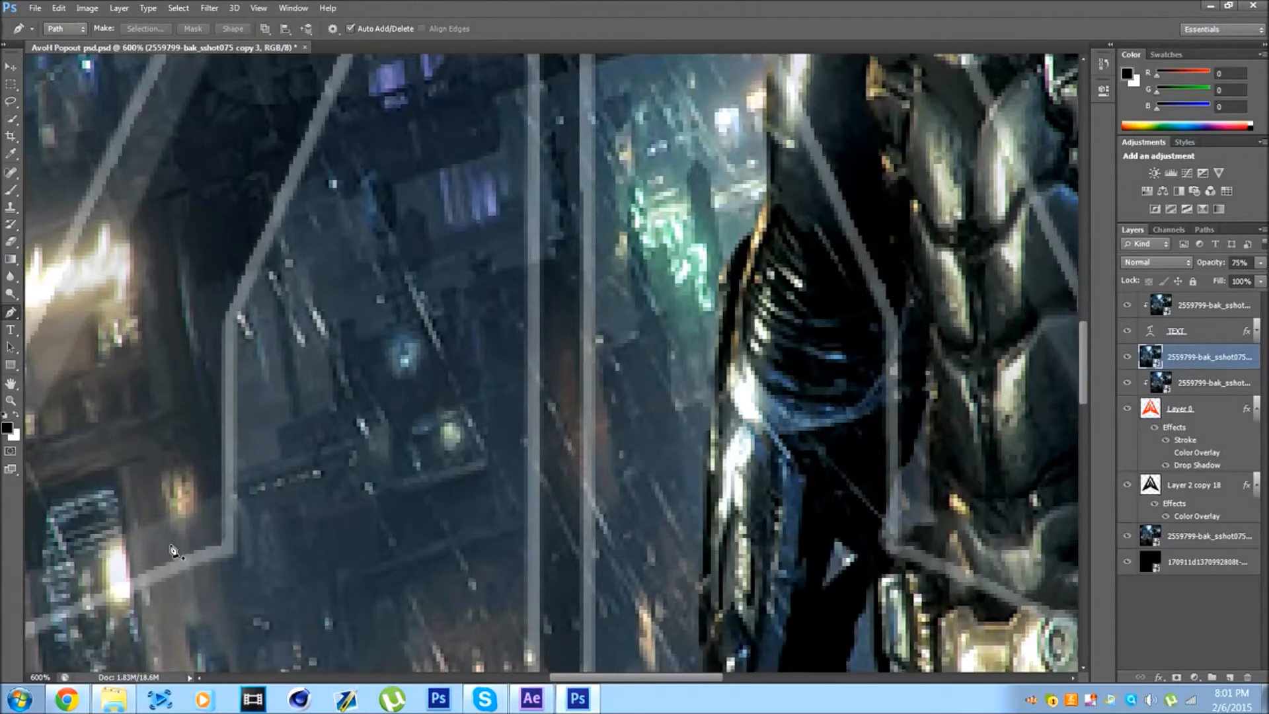
drag(573, 677, 629, 677)
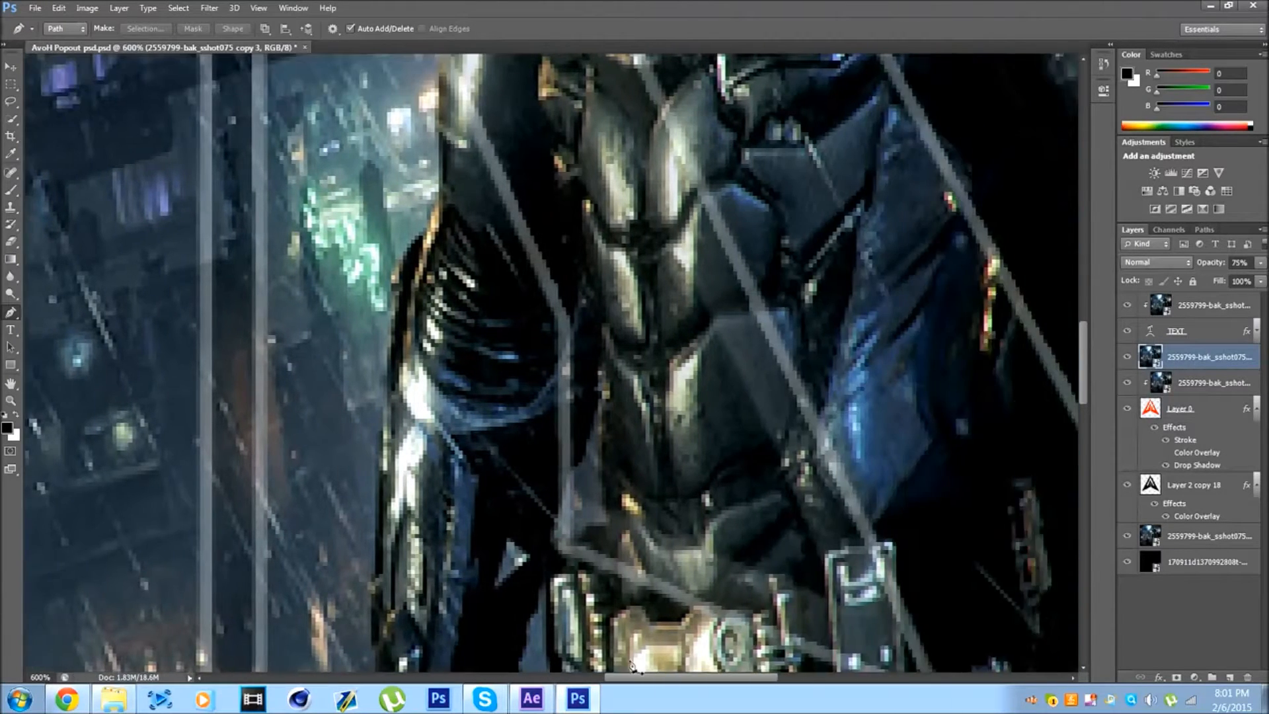
scroll(750, 422, up, 7)
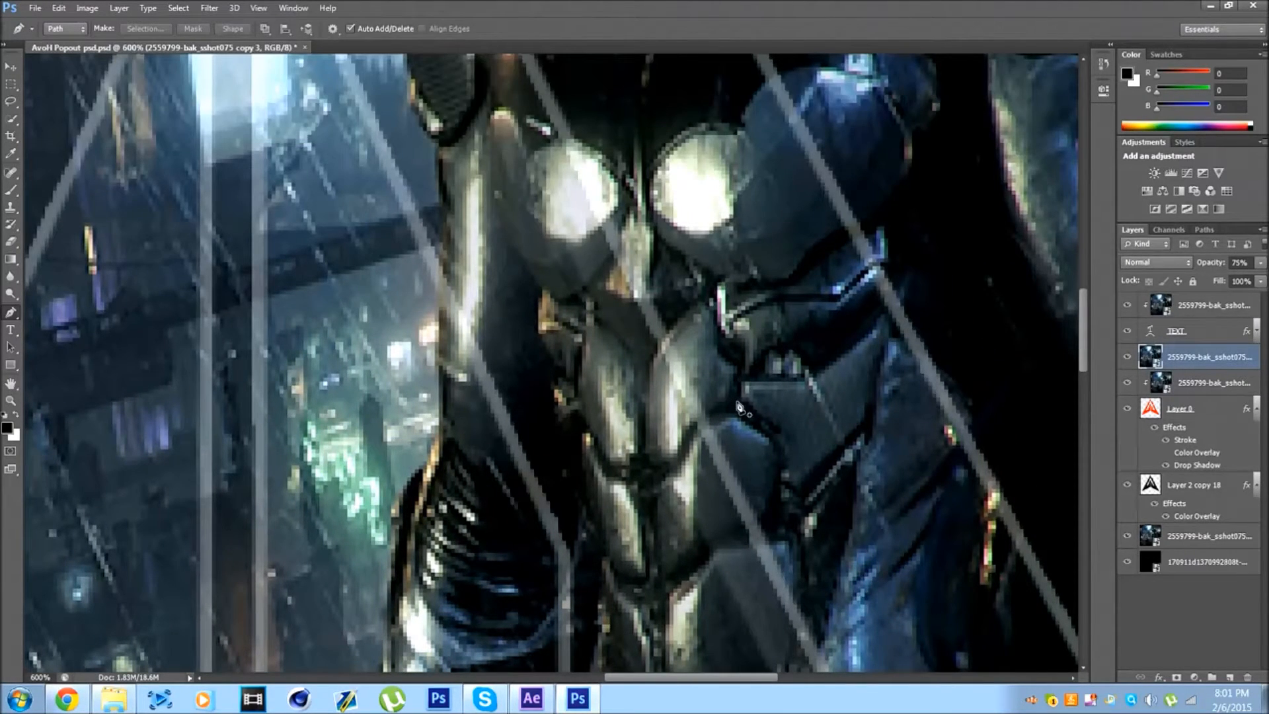
scroll(740, 409, up, 10)
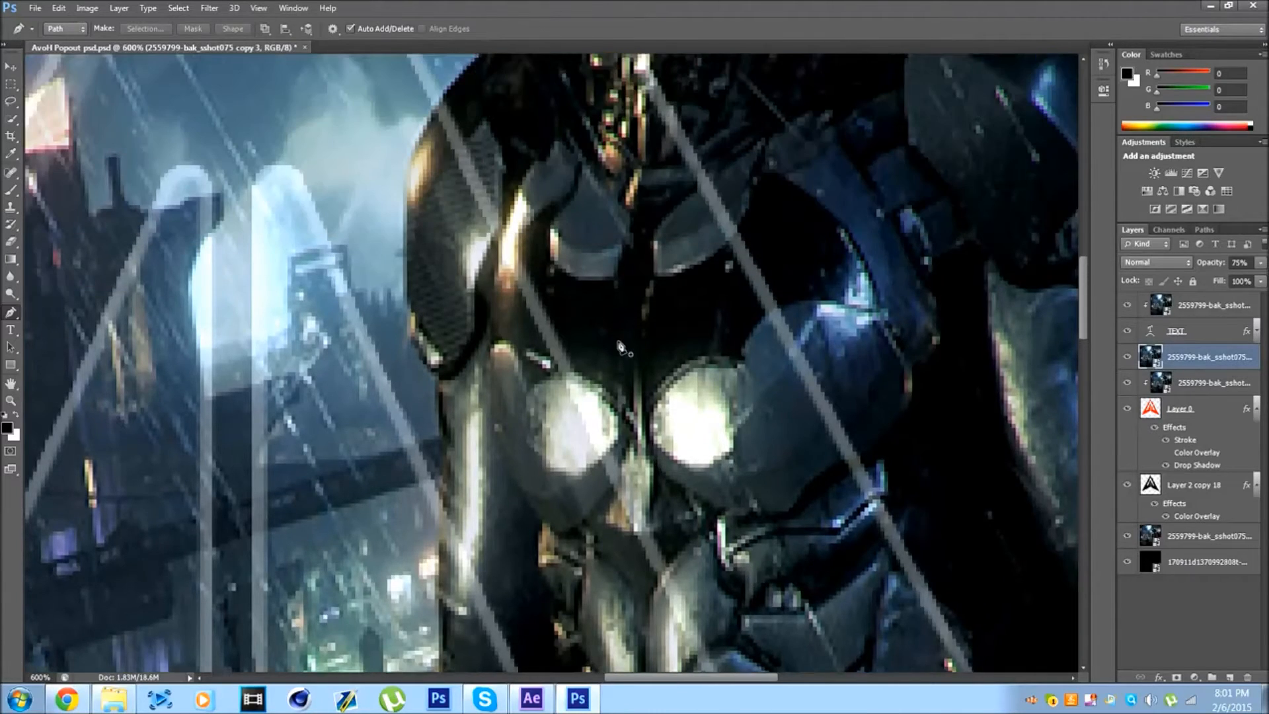
scroll(618, 294, up, 5)
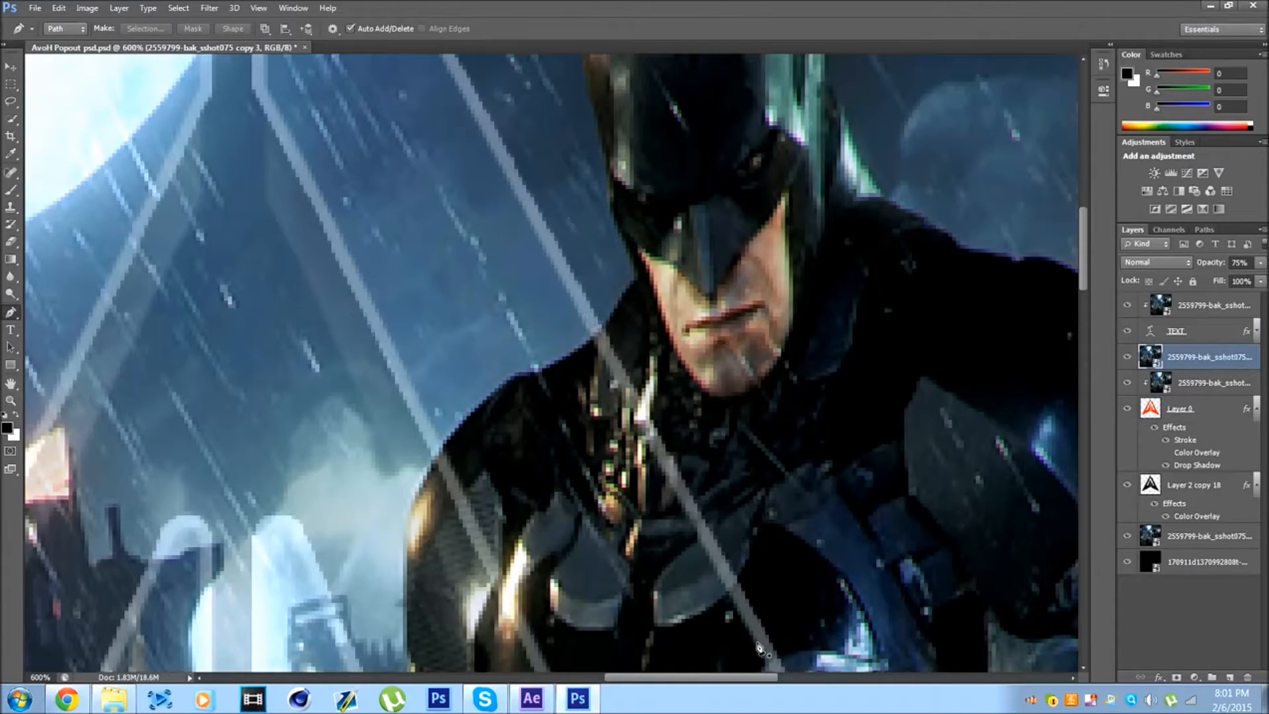
click(576, 357)
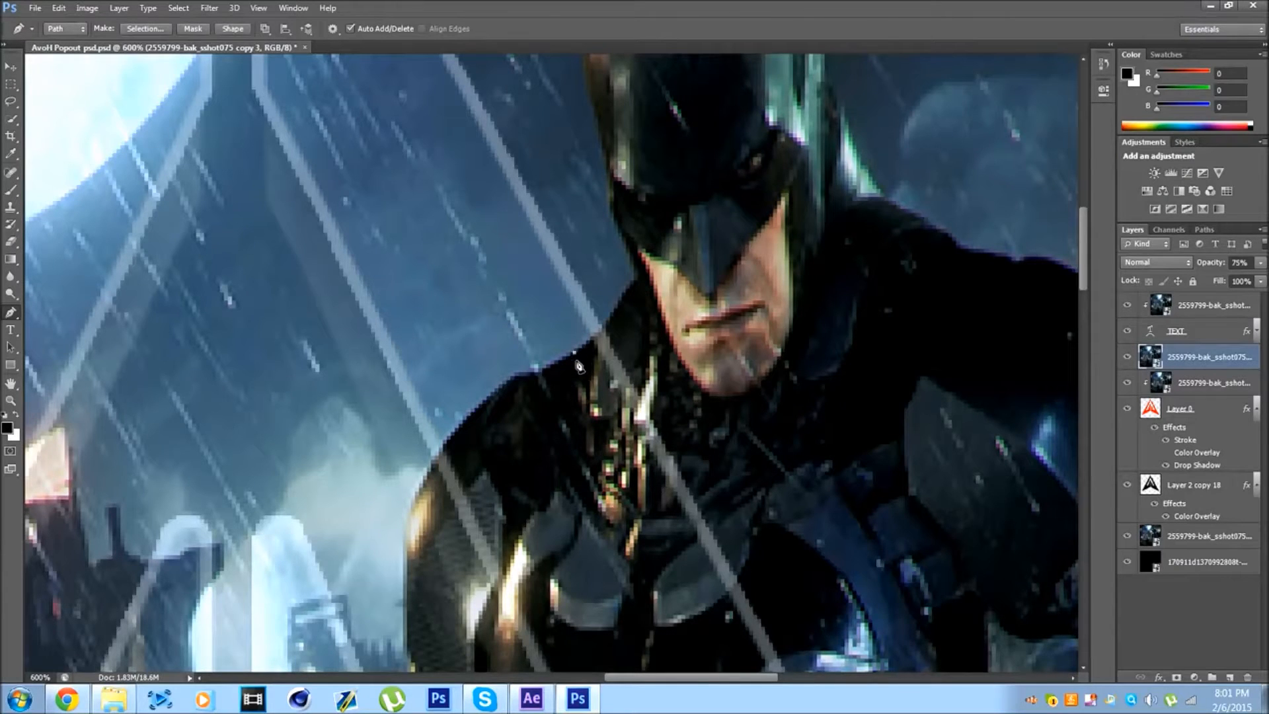
scroll(578, 367, up, 1)
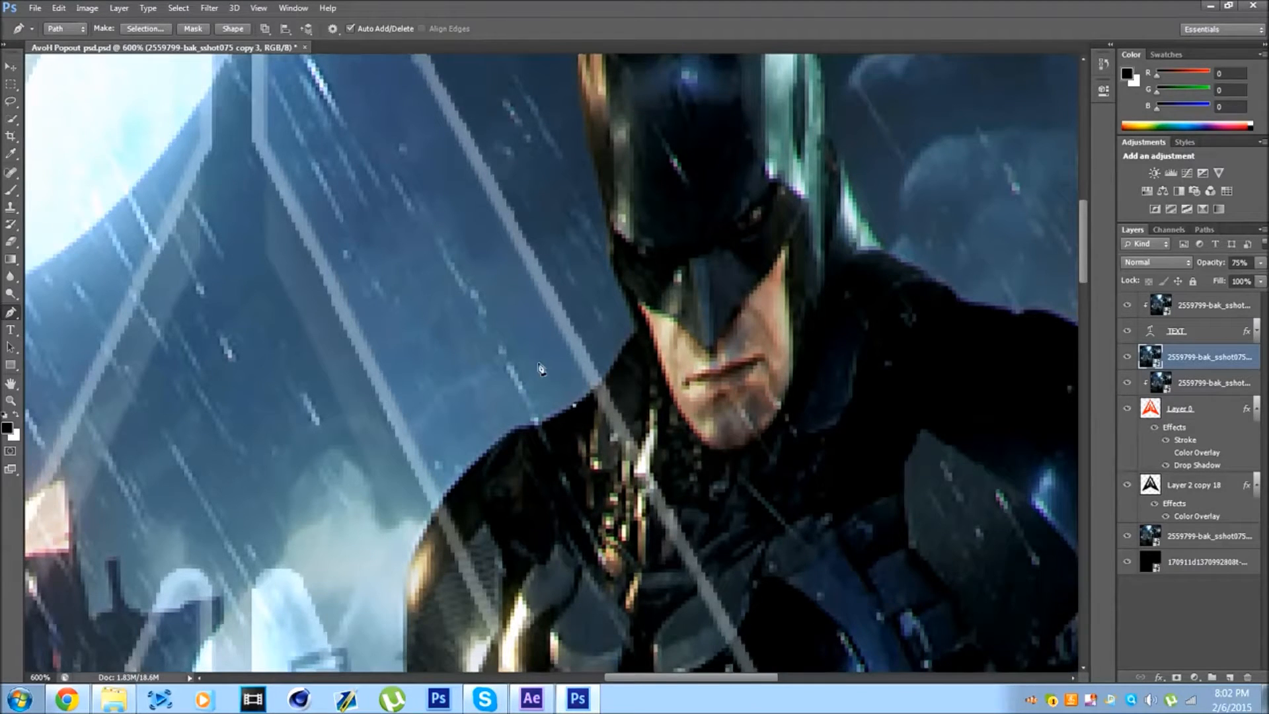
click(609, 372)
click(618, 357)
click(628, 344)
click(636, 316)
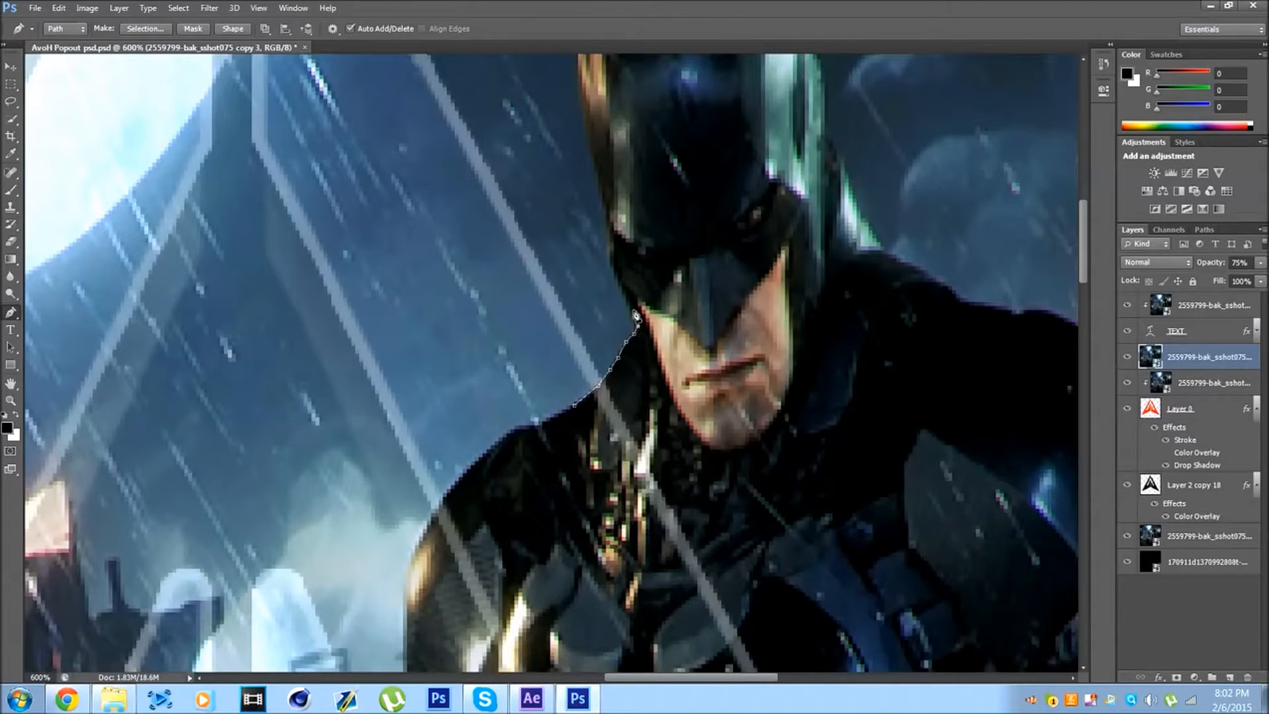
- Continue the path from the jaw up the left-hand edge of the cowl to the base of the ear
click(622, 282)
click(617, 273)
click(614, 263)
scroll(608, 219, up, 3)
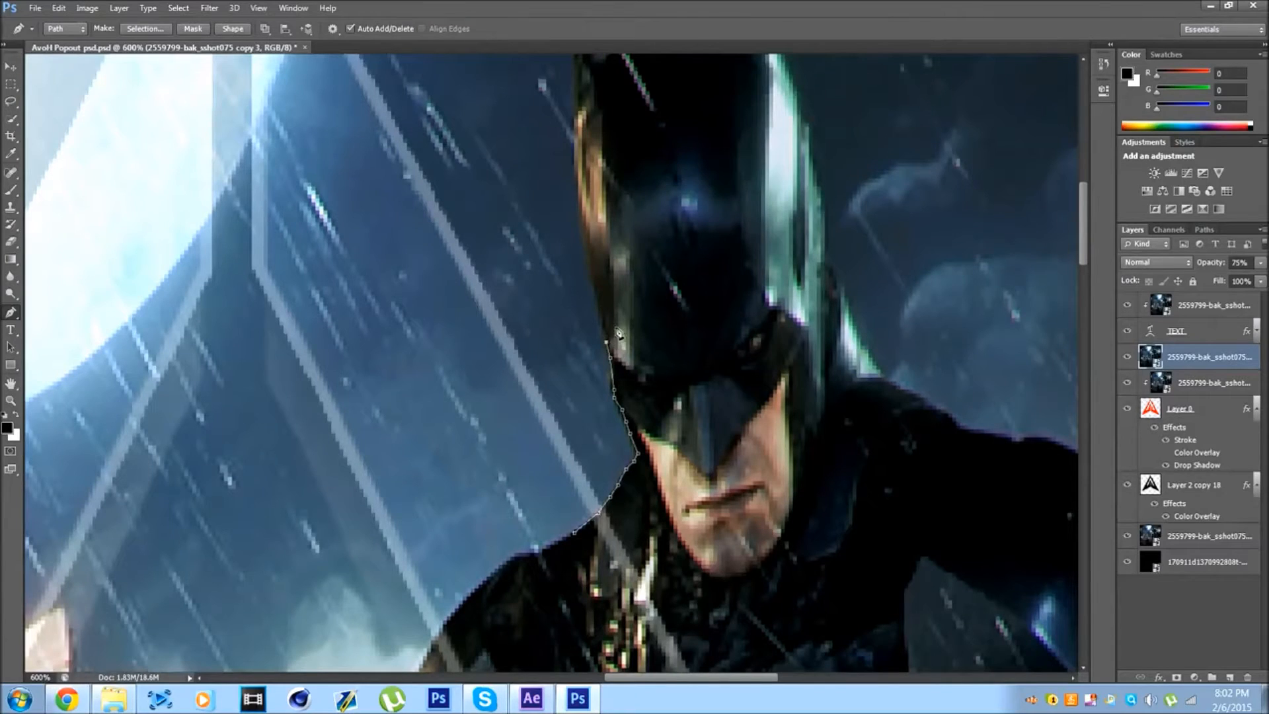
click(594, 283)
scroll(585, 244, up, 2)
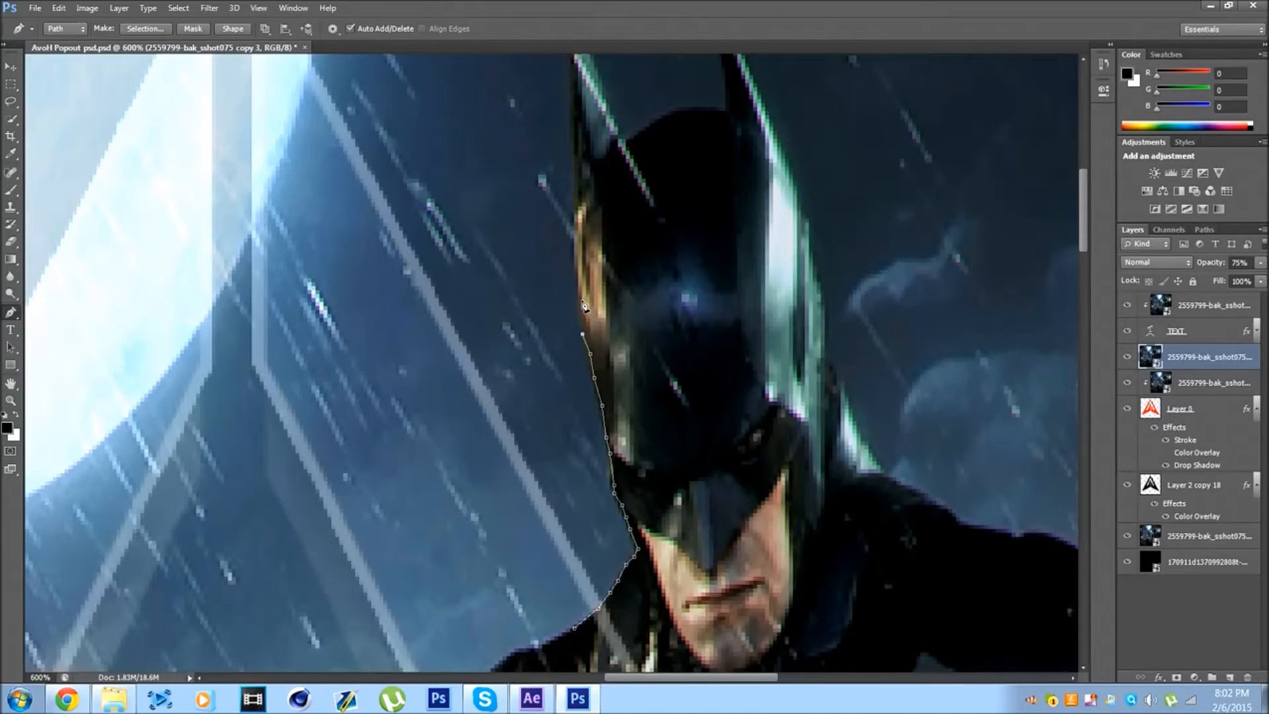
scroll(586, 304, up, 1)
click(578, 308)
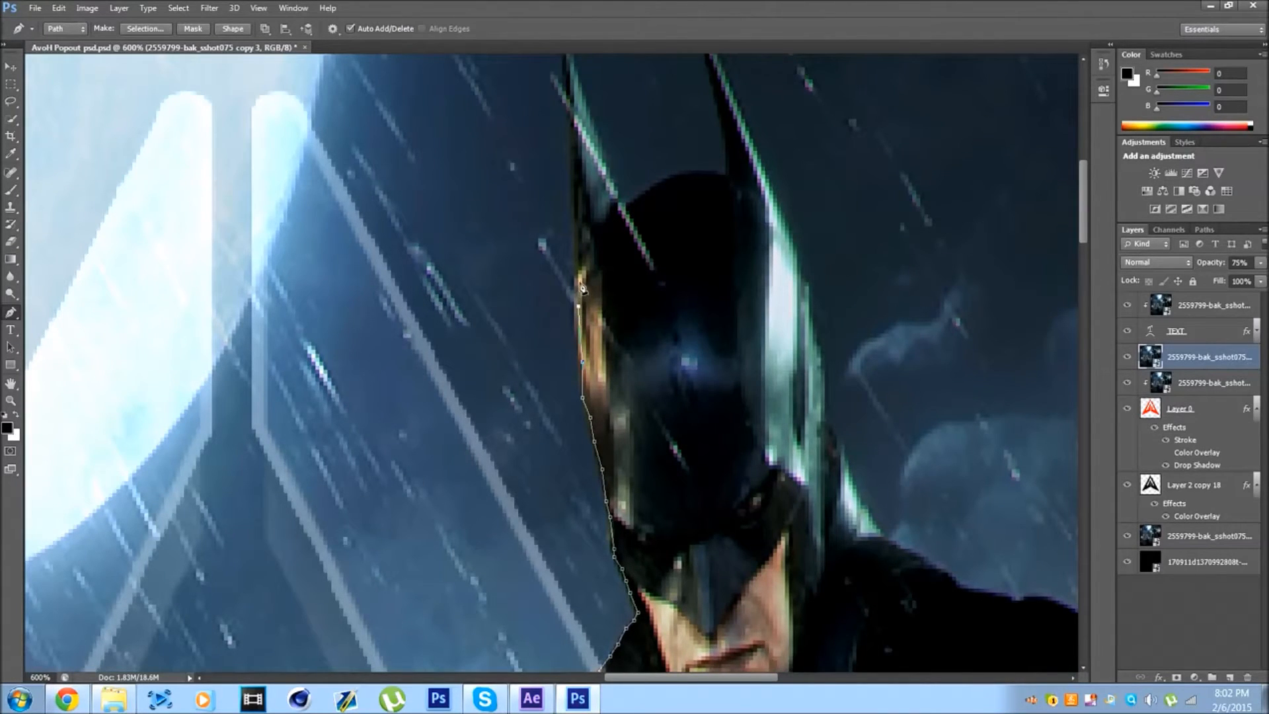
click(579, 276)
- Trace the path around the left-hand cowl ear, over its tip and down its inner edge
scroll(579, 257, up, 2)
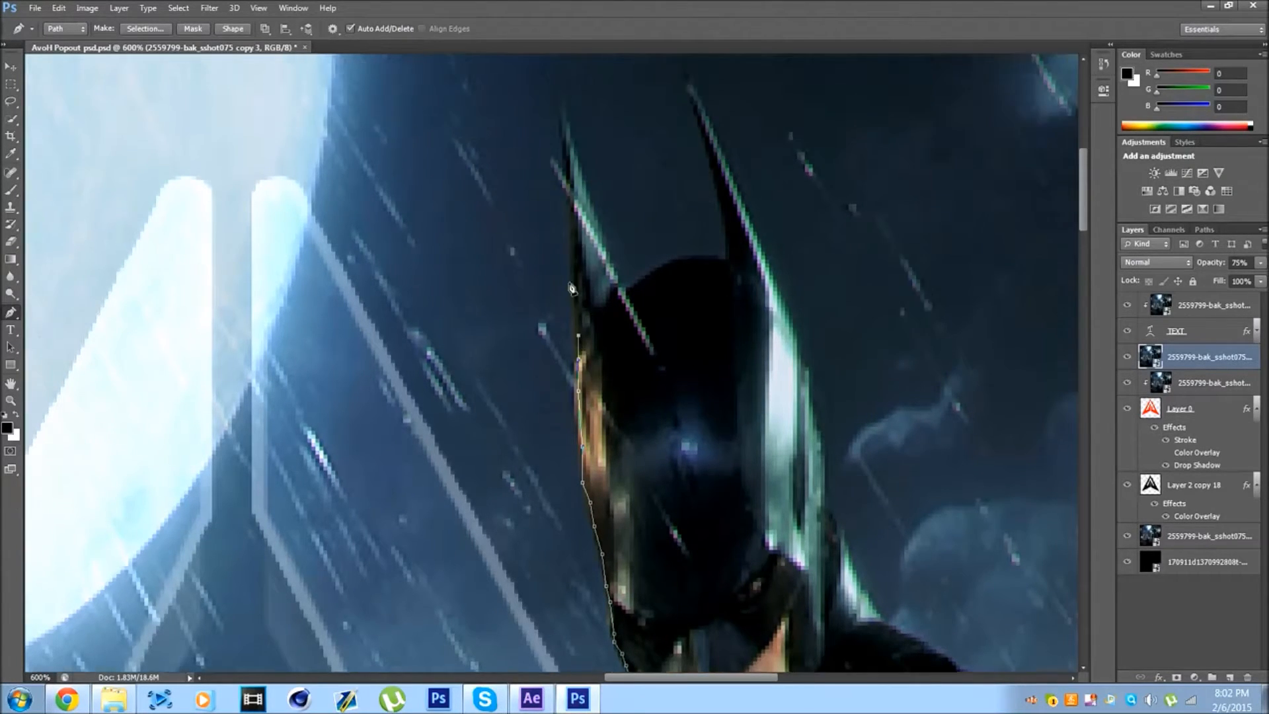
click(560, 170)
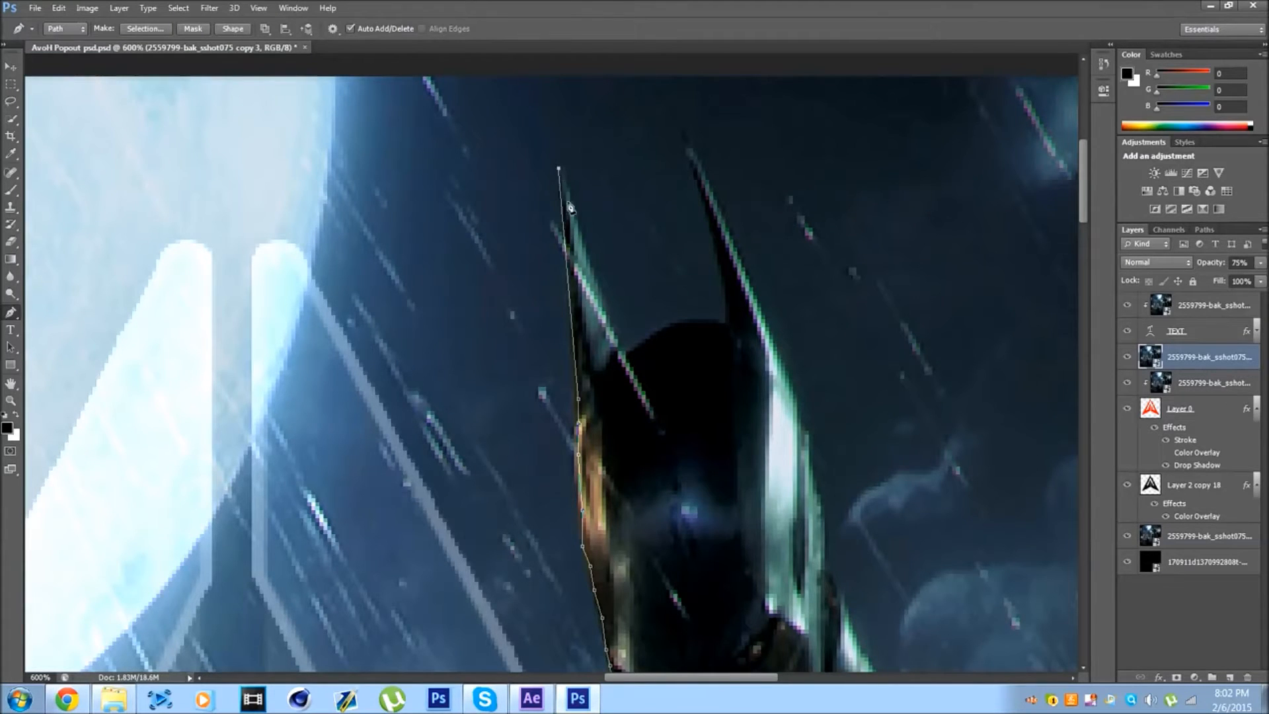
click(592, 263)
click(611, 323)
click(619, 355)
- Carry the path across the top of the cowl and up the inner edge of the right-hand ear to its tip
click(658, 334)
click(673, 324)
click(717, 325)
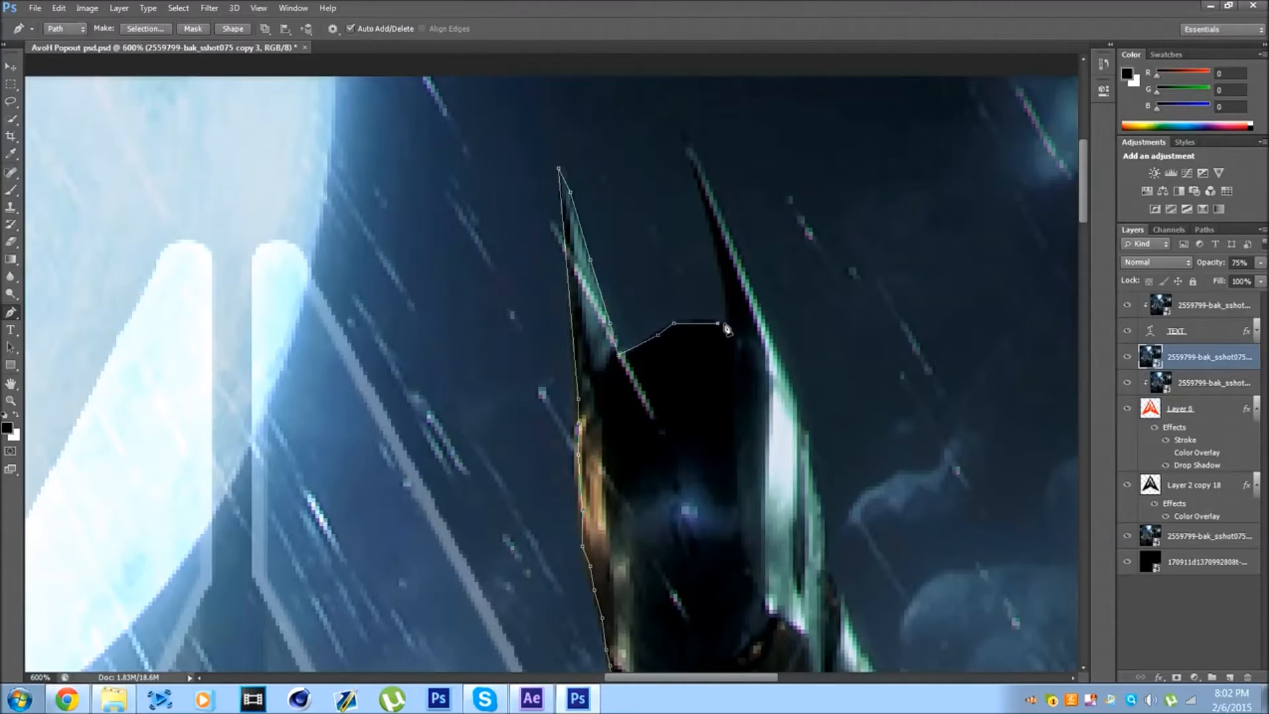
scroll(730, 327, up, 1)
click(725, 318)
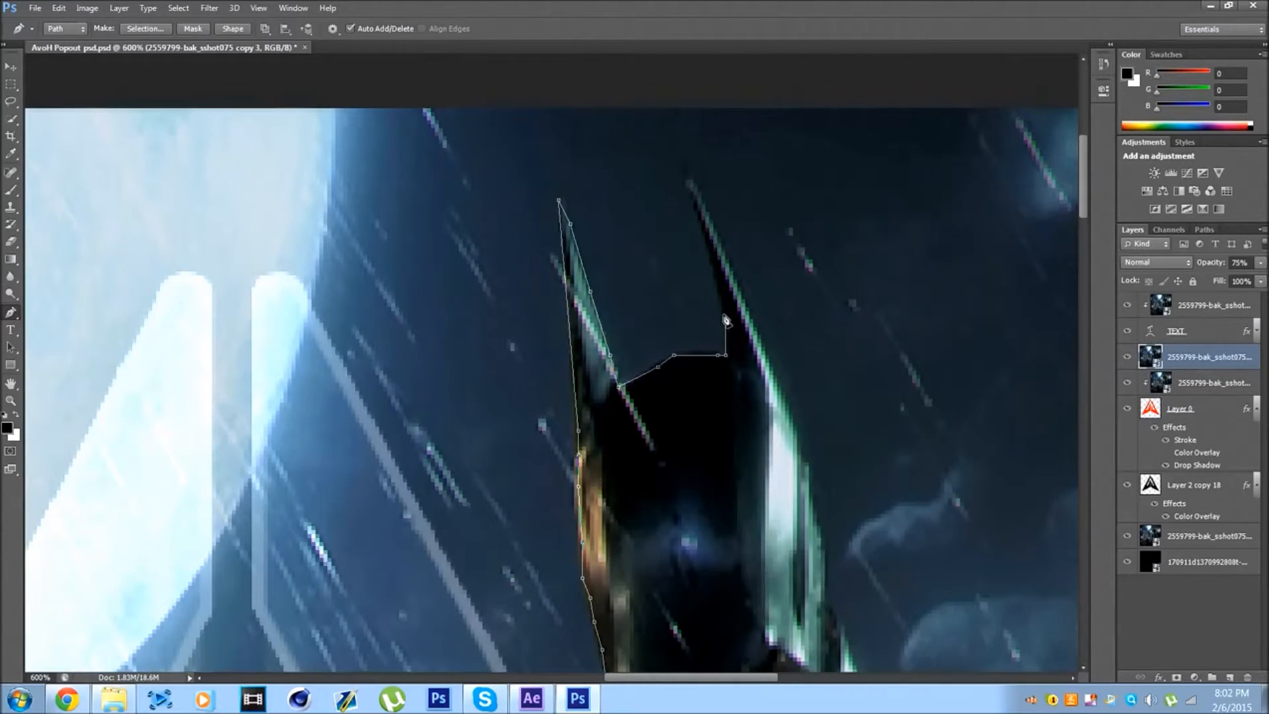
click(720, 302)
scroll(723, 316, up, 1)
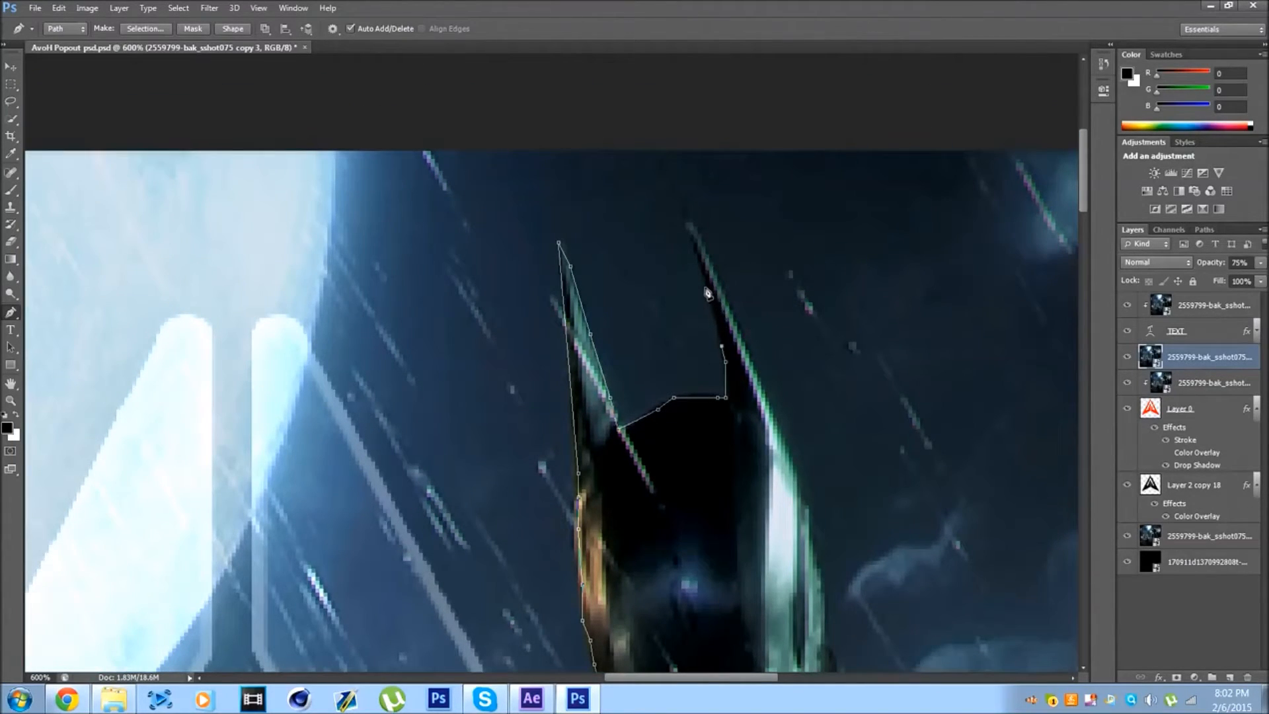
click(701, 266)
click(685, 224)
- Trace the path down the outer edge of the right-hand ear and along the side of the cowl
scroll(717, 303, down, 2)
click(742, 283)
scroll(753, 291, down, 2)
click(760, 276)
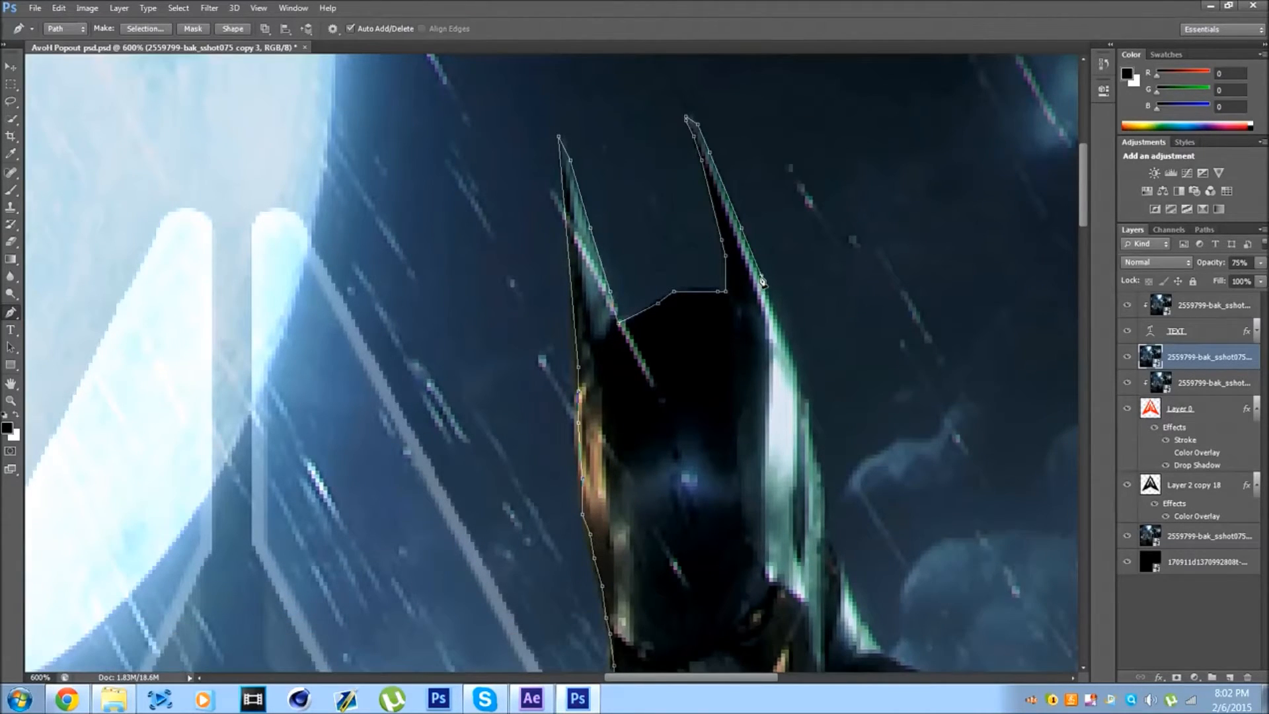
click(781, 324)
click(793, 355)
click(809, 406)
scroll(811, 433, down, 1)
click(812, 410)
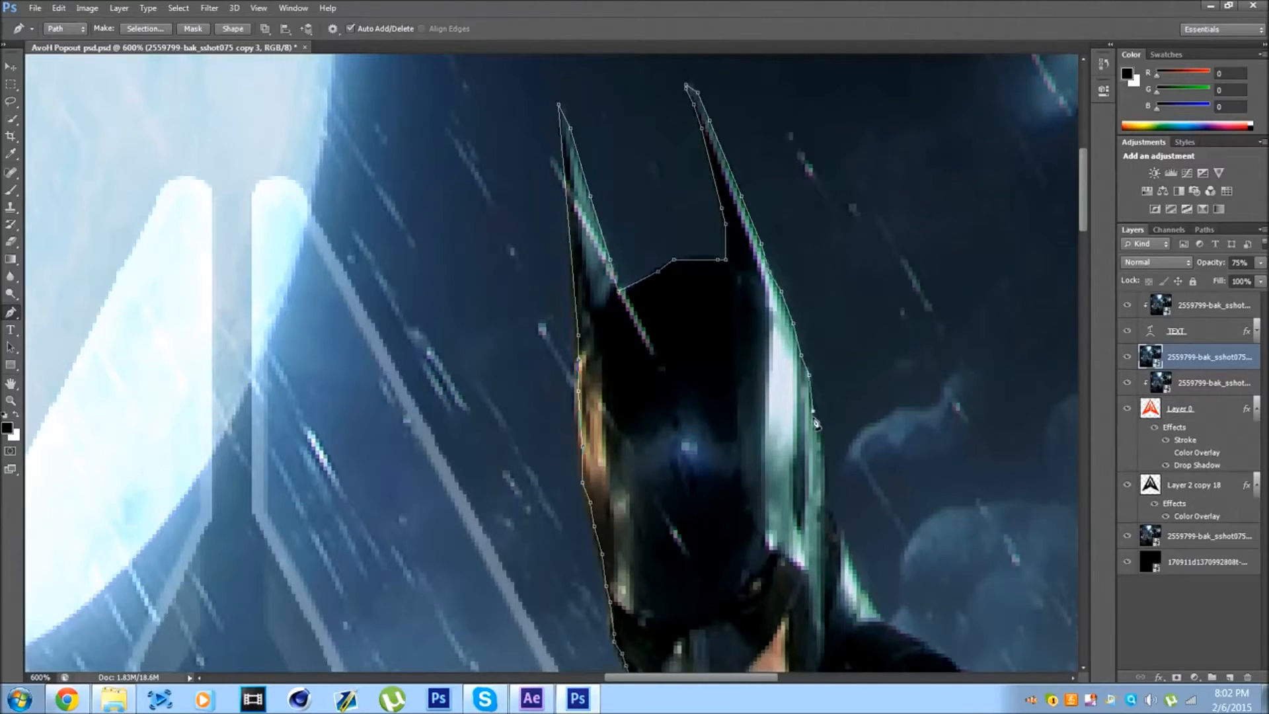
click(822, 453)
- Extend the path around the cowl's lower right-hand edge and down to the start of the shoulder
scroll(824, 455, down, 2)
click(825, 441)
click(833, 446)
click(840, 462)
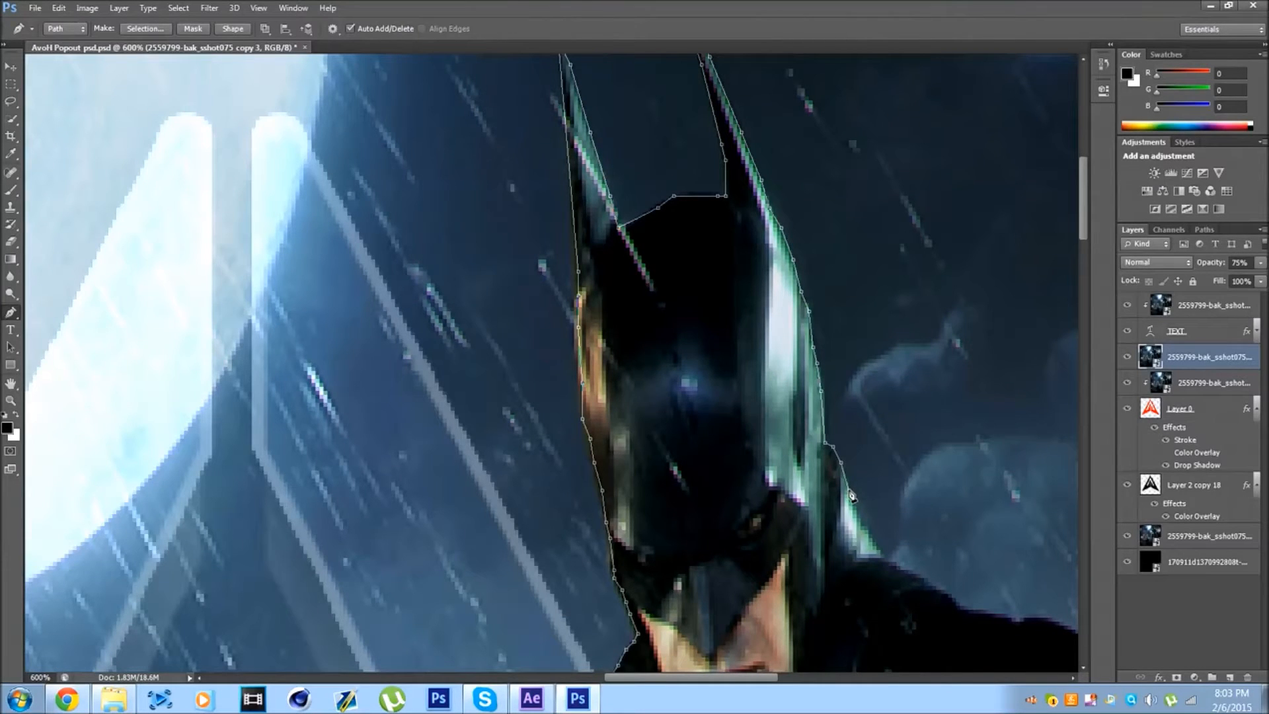
click(869, 531)
click(884, 557)
click(905, 569)
- Trace the path along the upper contour of the right-hand shoulder with closely spaced anchor points
scroll(905, 572, down, 7)
drag(659, 682, 745, 679)
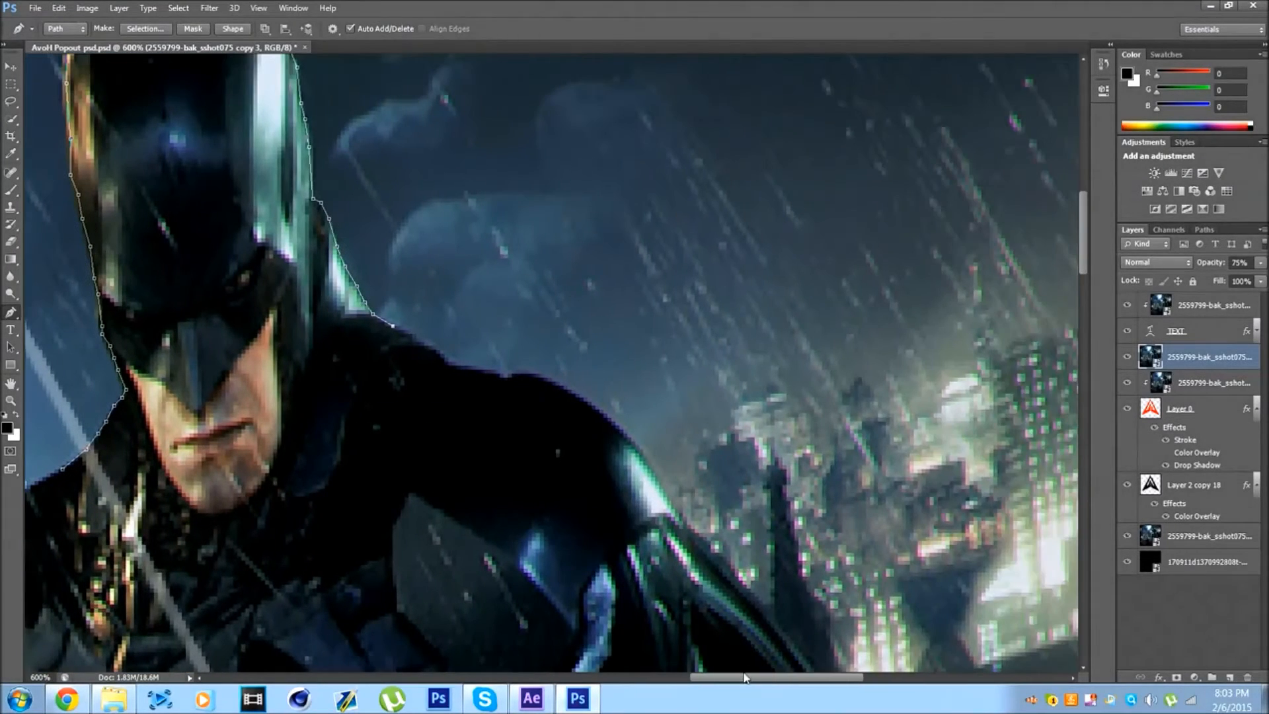
click(409, 334)
click(425, 345)
click(445, 357)
click(448, 369)
click(472, 368)
click(496, 377)
click(516, 378)
click(535, 378)
click(556, 386)
click(592, 406)
- Continue the path over the shoulder's outer curve and down to the upper arm, leaving the cape outside it
scroll(624, 420, down, 1)
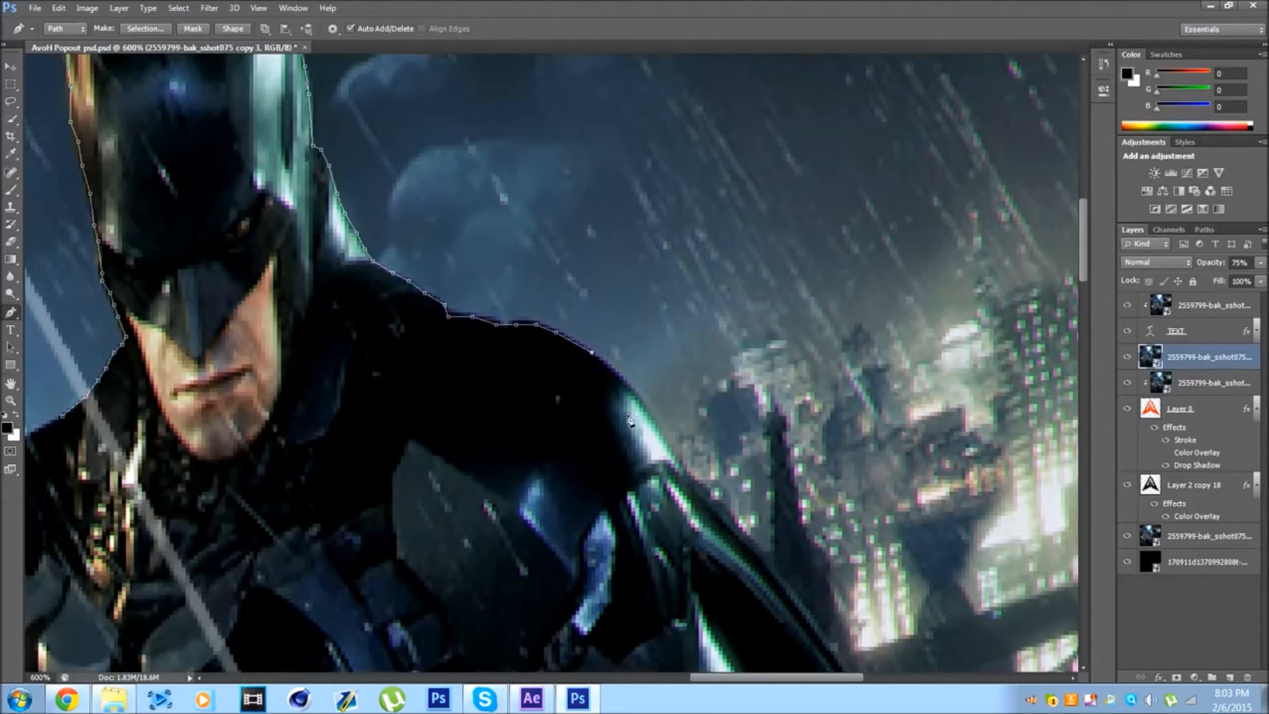
click(628, 384)
click(648, 404)
scroll(727, 376, down, 2)
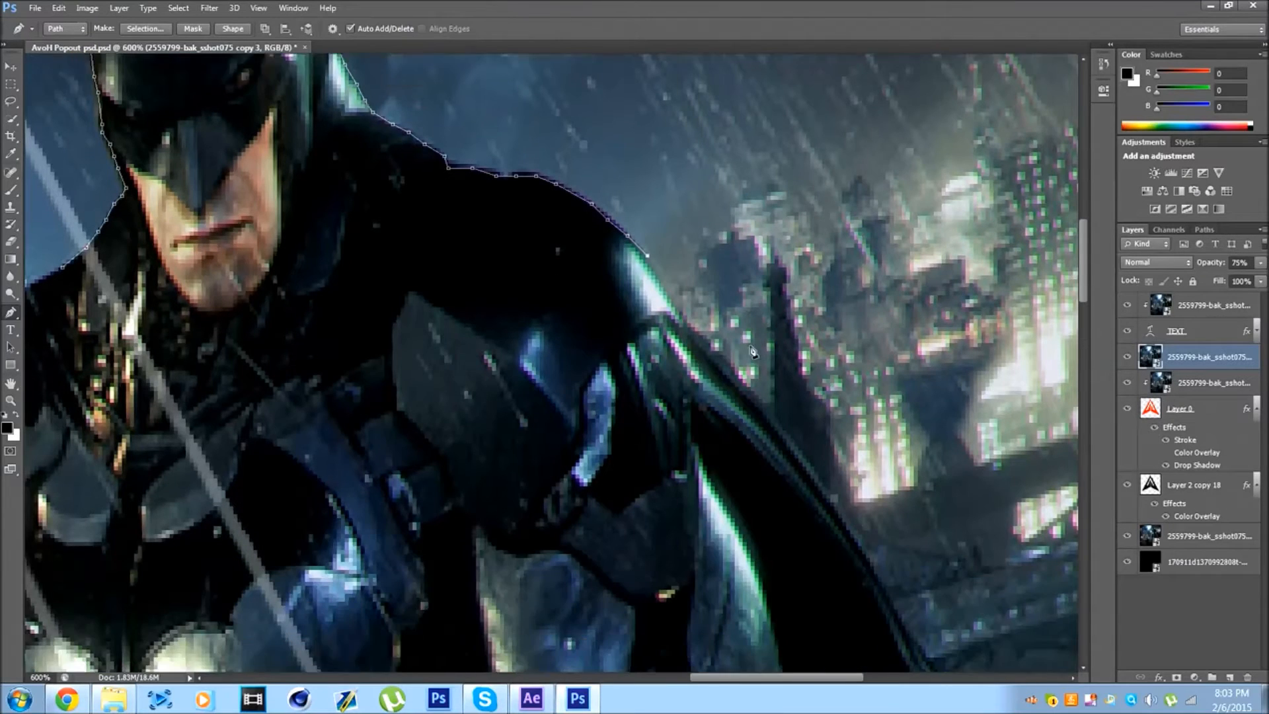
scroll(753, 356, down, 2)
scroll(845, 410, down, 7)
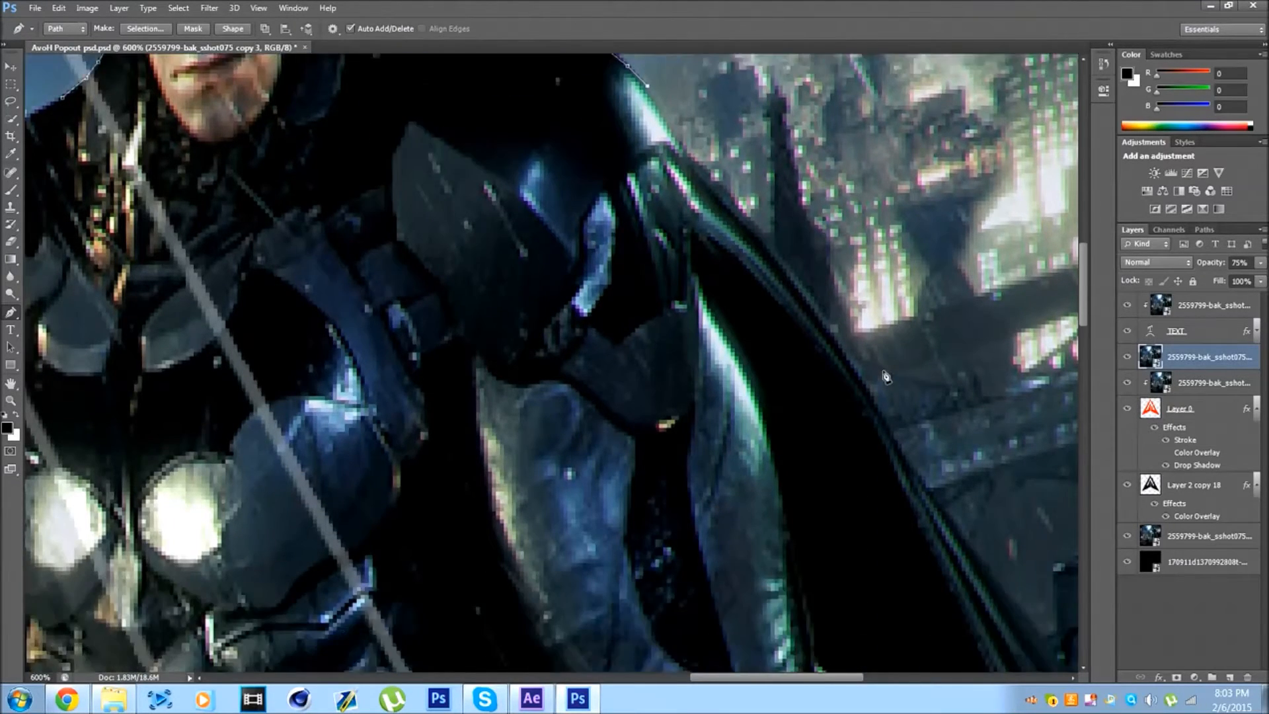
scroll(821, 337, up, 7)
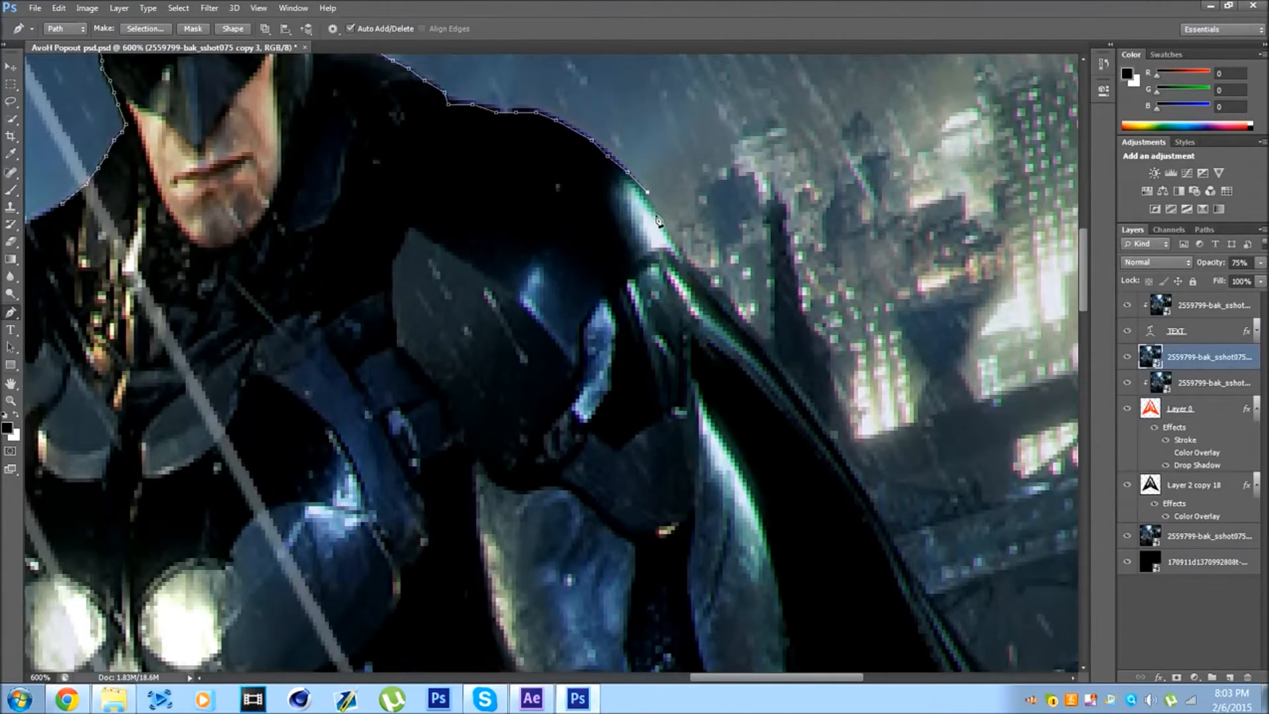
click(657, 217)
click(671, 239)
click(690, 343)
scroll(693, 340, down, 2)
click(695, 262)
click(703, 278)
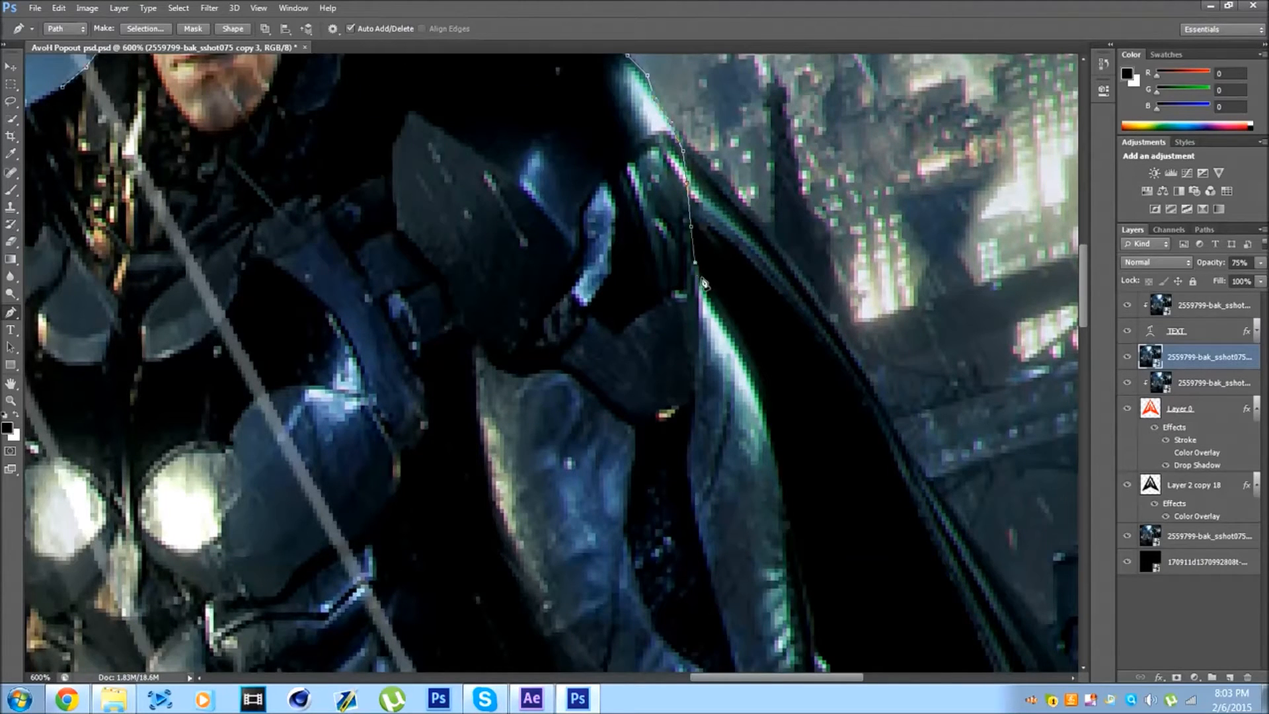
- Trace the path down the outer edge of the right-hand arm to the elbow
scroll(729, 306, down, 1)
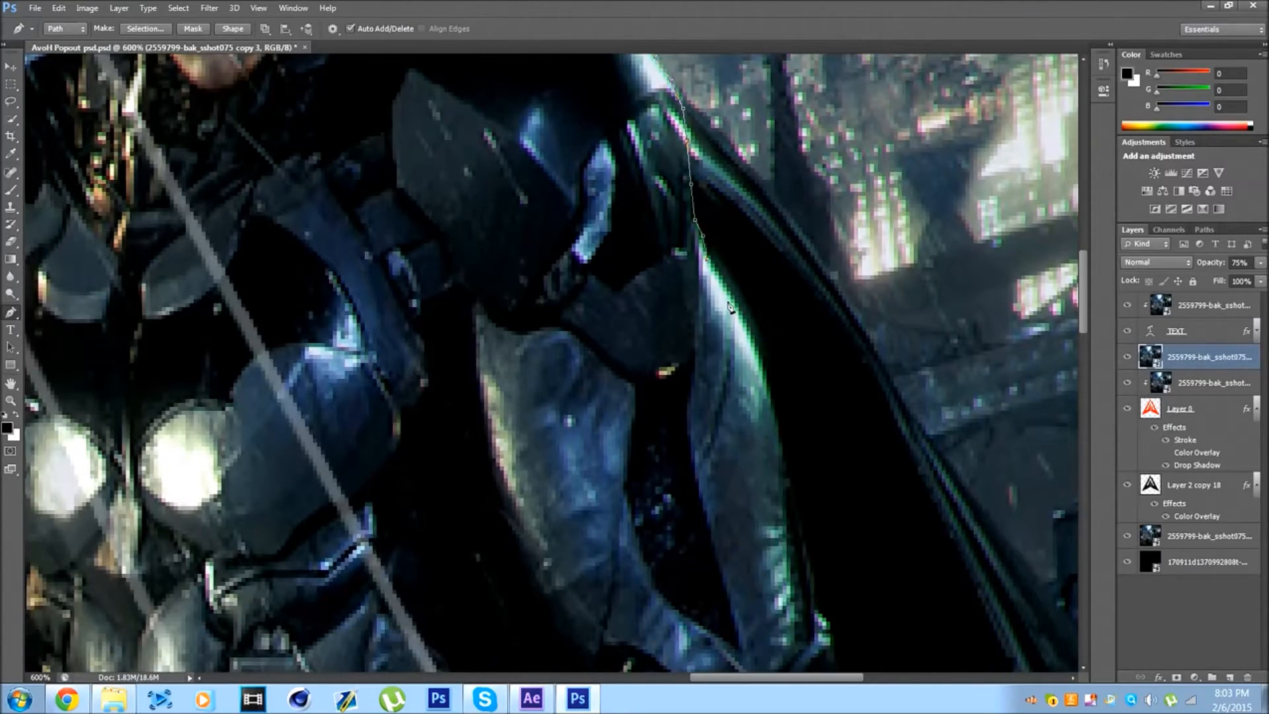
click(733, 299)
click(751, 339)
scroll(766, 369, down, 3)
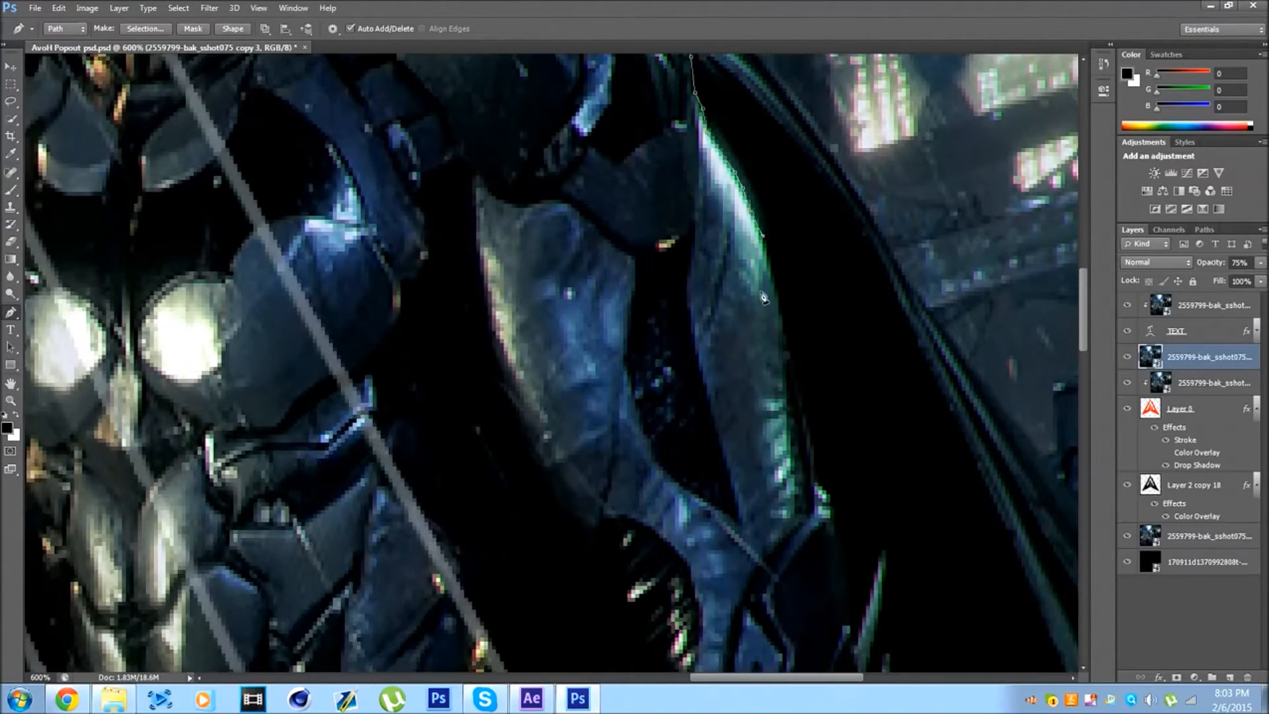
click(771, 275)
click(783, 331)
scroll(786, 337, down, 2)
click(790, 295)
click(801, 331)
scroll(816, 304, down, 3)
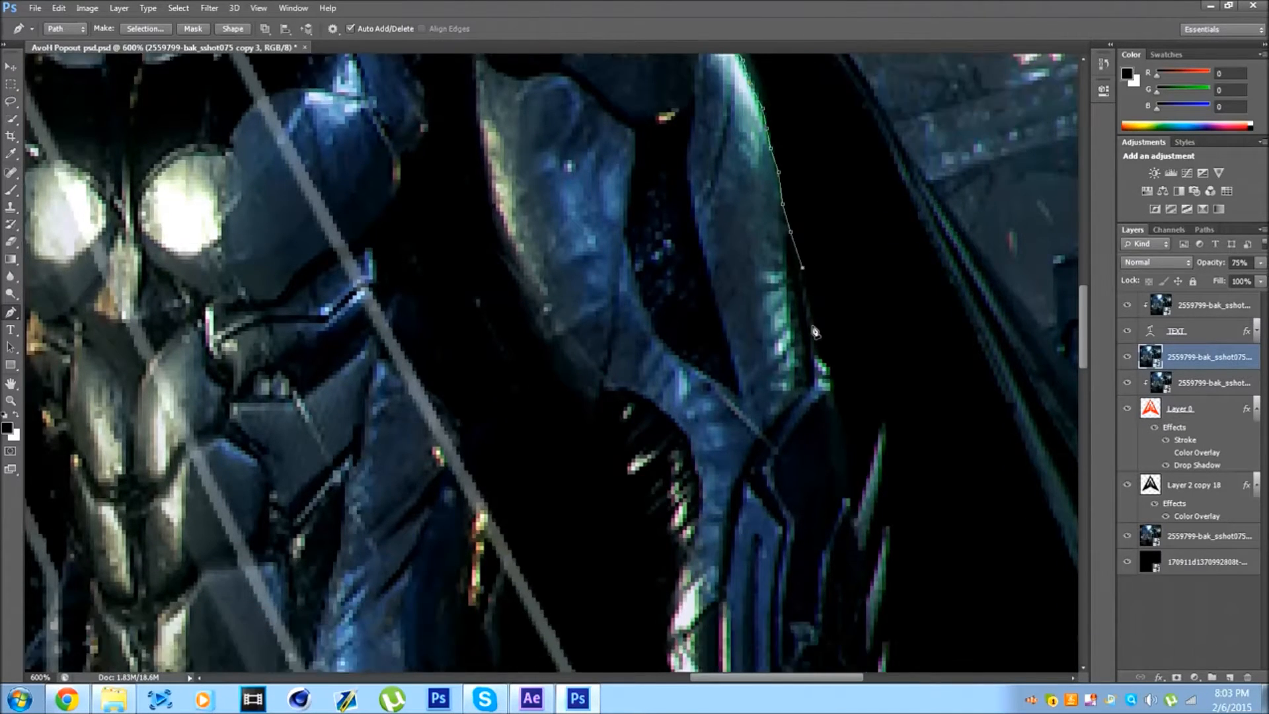
click(818, 285)
click(821, 302)
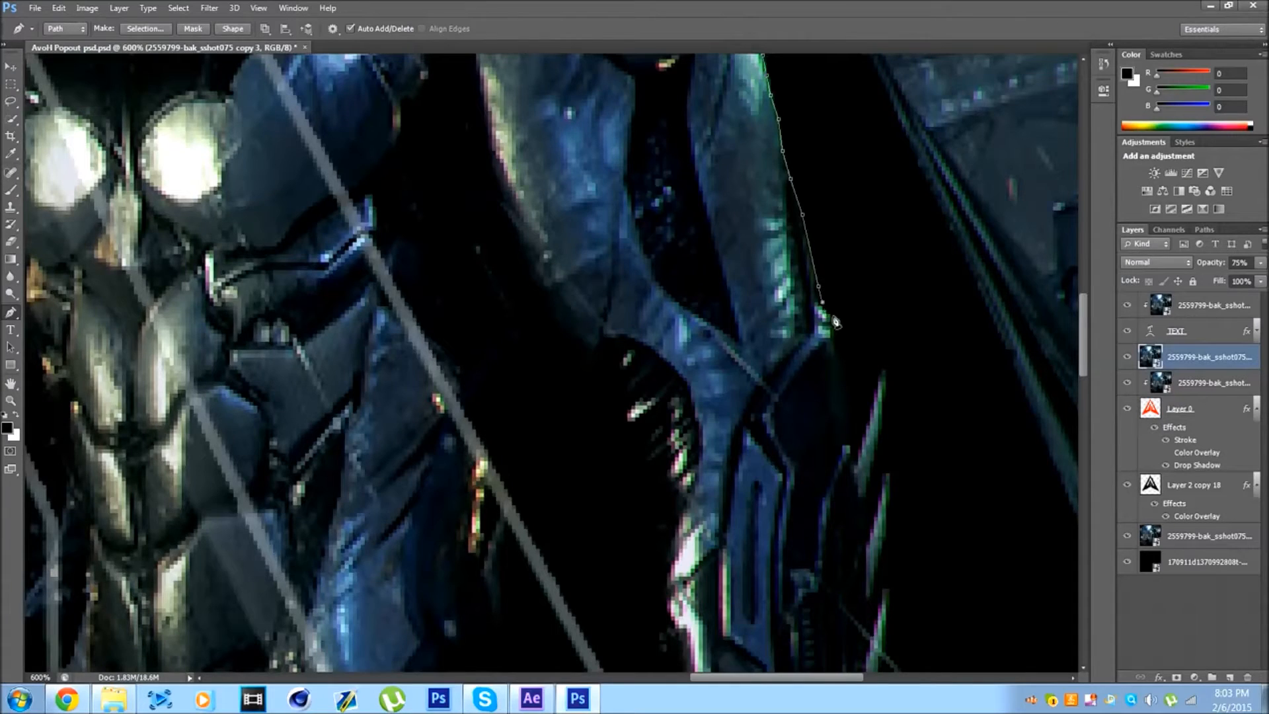
- Continue the path past the elbow and down the gauntlet's outer edge to the base of its first fin
click(830, 315)
click(834, 329)
click(838, 350)
click(849, 395)
click(850, 433)
click(854, 452)
- Trace the path around the first gauntlet fin, up its inner edge, over the tip and back down
click(870, 415)
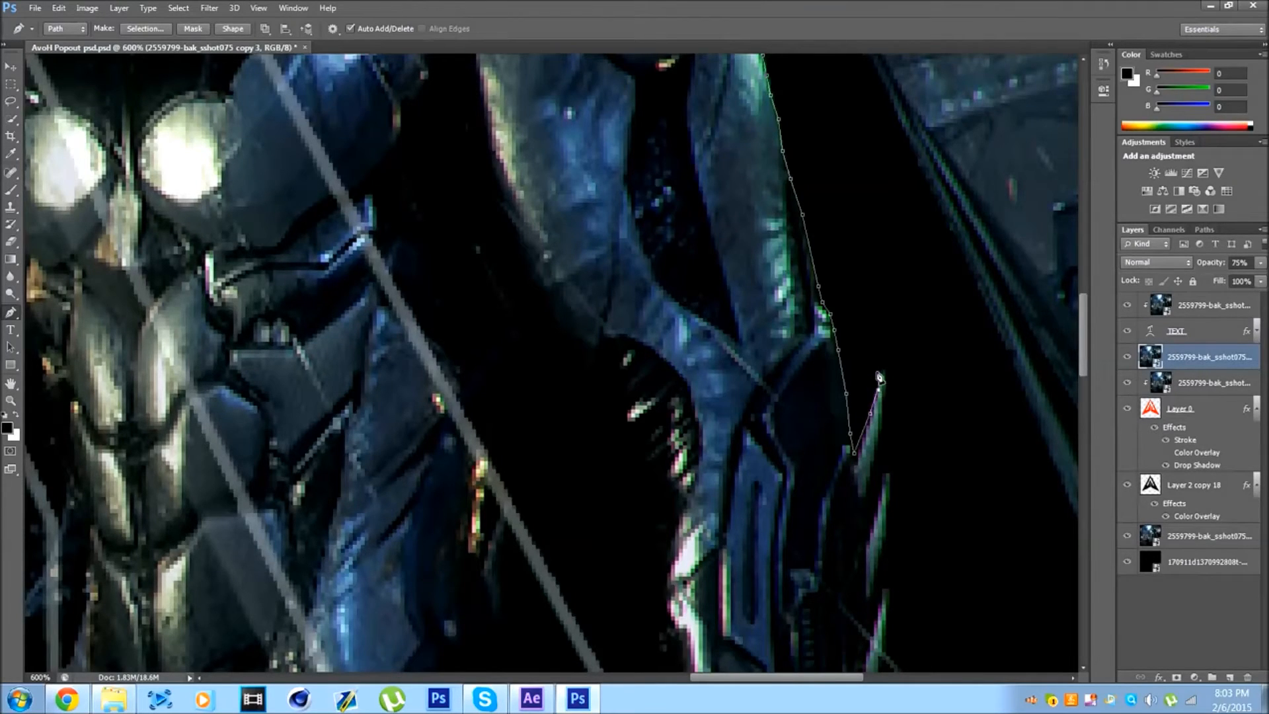
click(886, 369)
click(886, 405)
scroll(880, 429, down, 1)
click(877, 430)
click(870, 450)
click(869, 462)
- Try extending the path below the first gauntlet fin, and undo the added anchor points
click(874, 490)
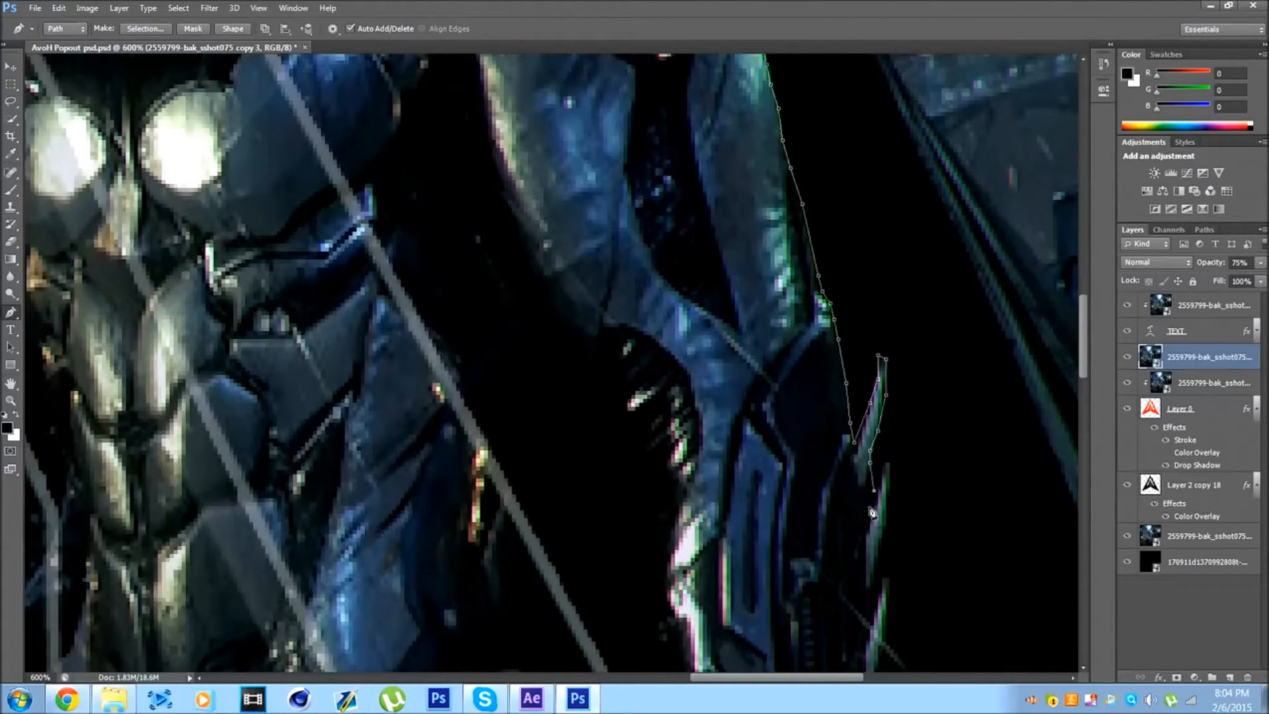
click(866, 518)
key(ctrl+alt+z)
key(ctrl+alt+z)
- Try curved path segments across the dark cape area beside the gauntlet fin, and undo them all
drag(917, 490, 952, 508)
click(971, 366)
drag(898, 247, 875, 250)
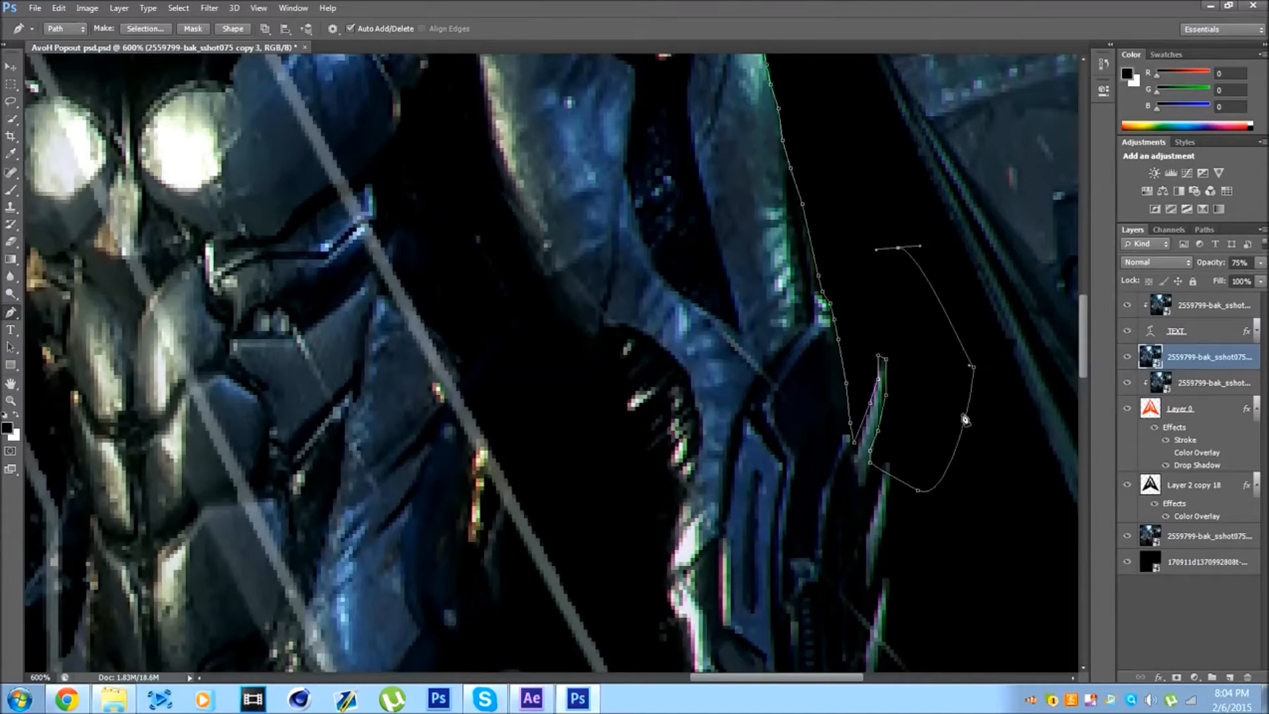
key(ctrl+alt+z)
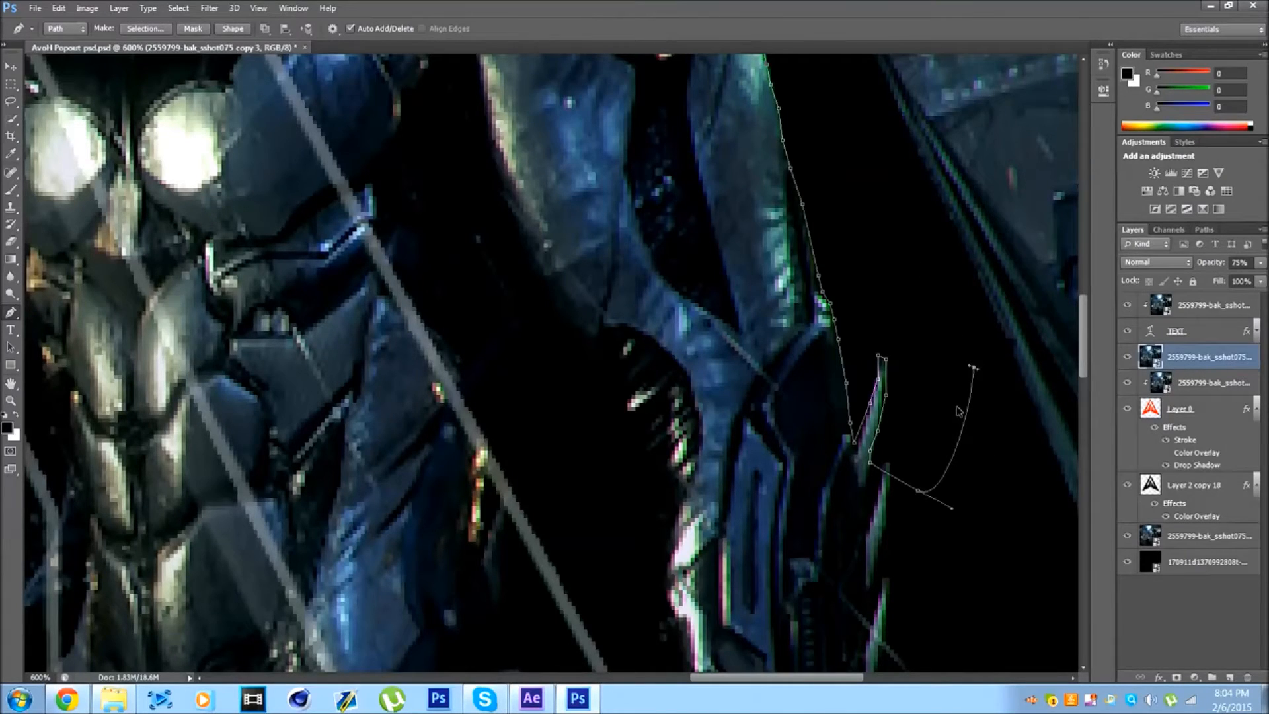
click(950, 200)
key(ctrl+alt+z)
key(ctrl+shift+z)
key(ctrl+alt+z)
key(ctrl+shift+z)
key(ctrl+alt+z)
key(ctrl+alt+z)
key(ctrl+alt+z)
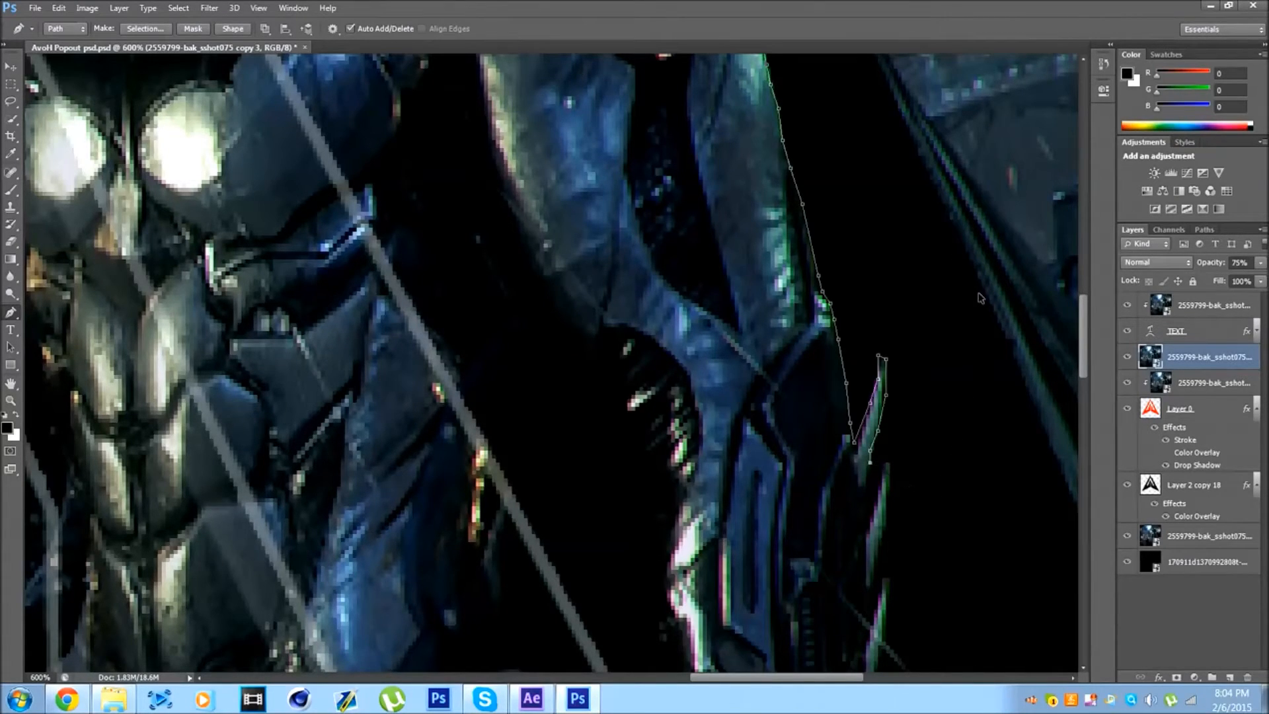
- Trace the path around the second gauntlet fin, over its tip and down its outer edge
click(877, 494)
click(893, 511)
key(ctrl+z)
click(889, 487)
click(889, 518)
click(886, 537)
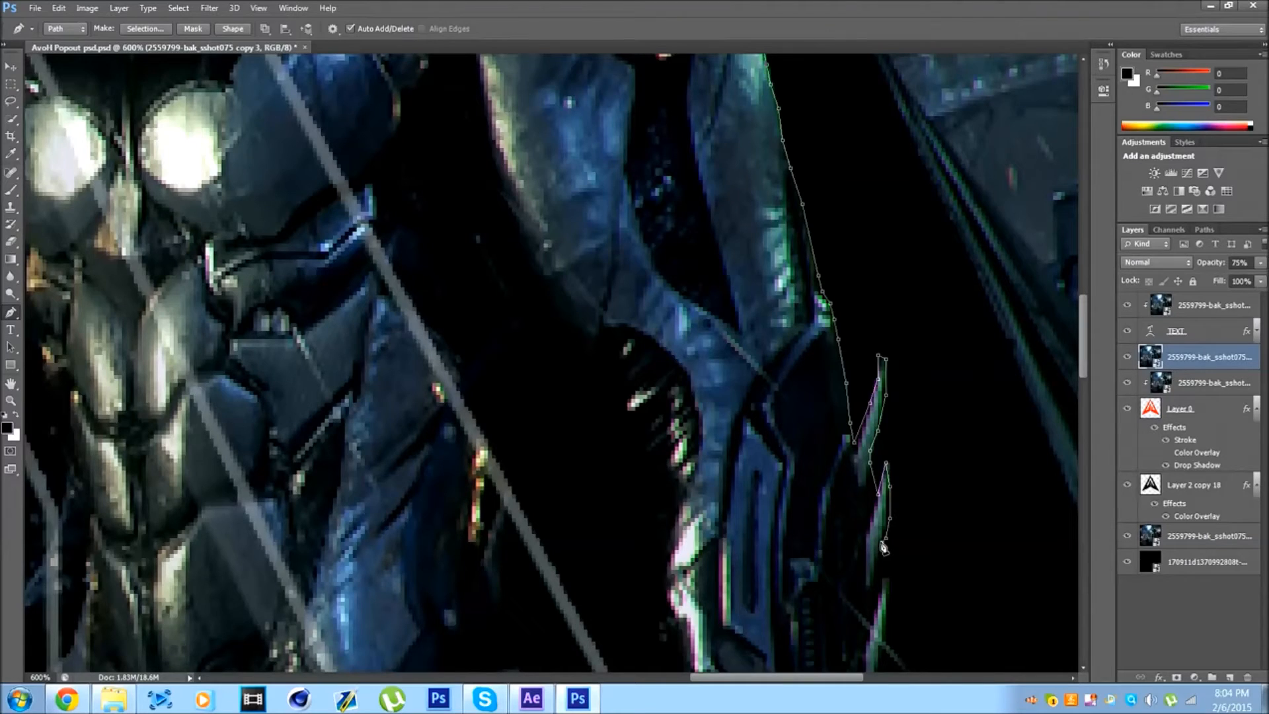
- Continue the path around the third gauntlet fin and down its outer edge to the base
click(877, 590)
click(886, 574)
click(885, 621)
scroll(884, 628, down, 2)
click(878, 557)
click(870, 588)
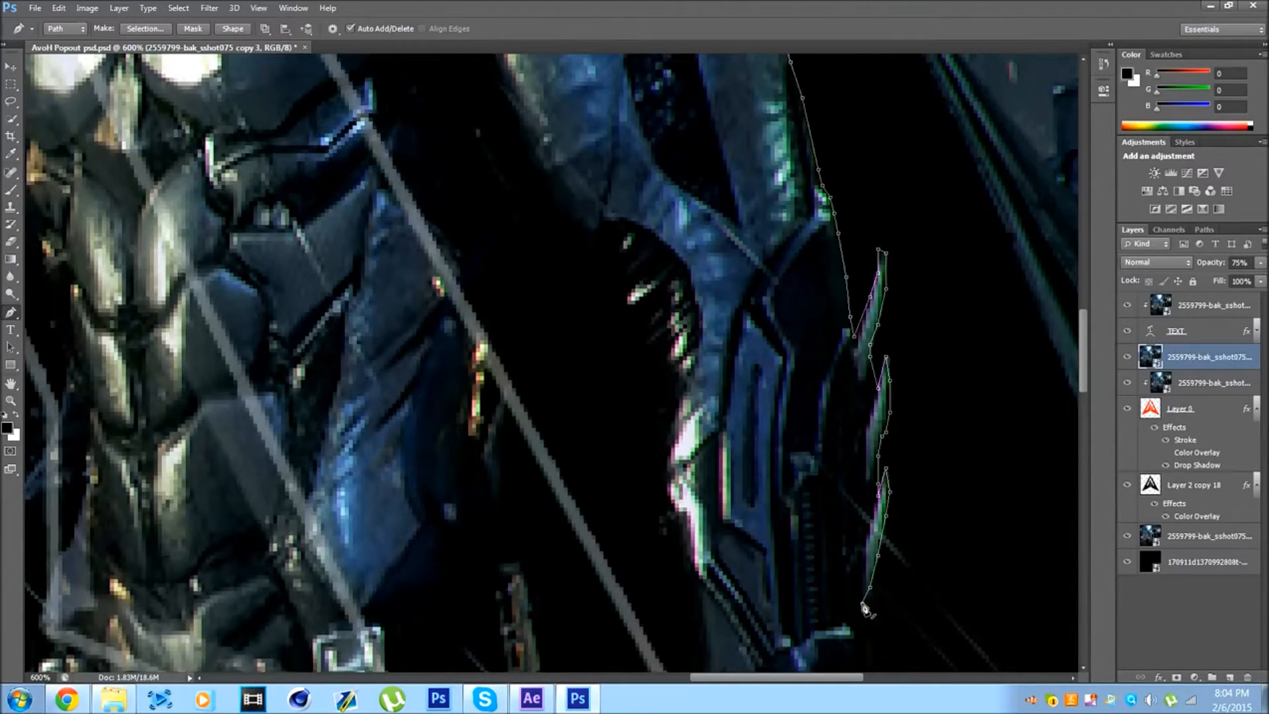
- Extend the path down from the third fin past the gauntlet cuff to just below the wrist
scroll(865, 608, down, 6)
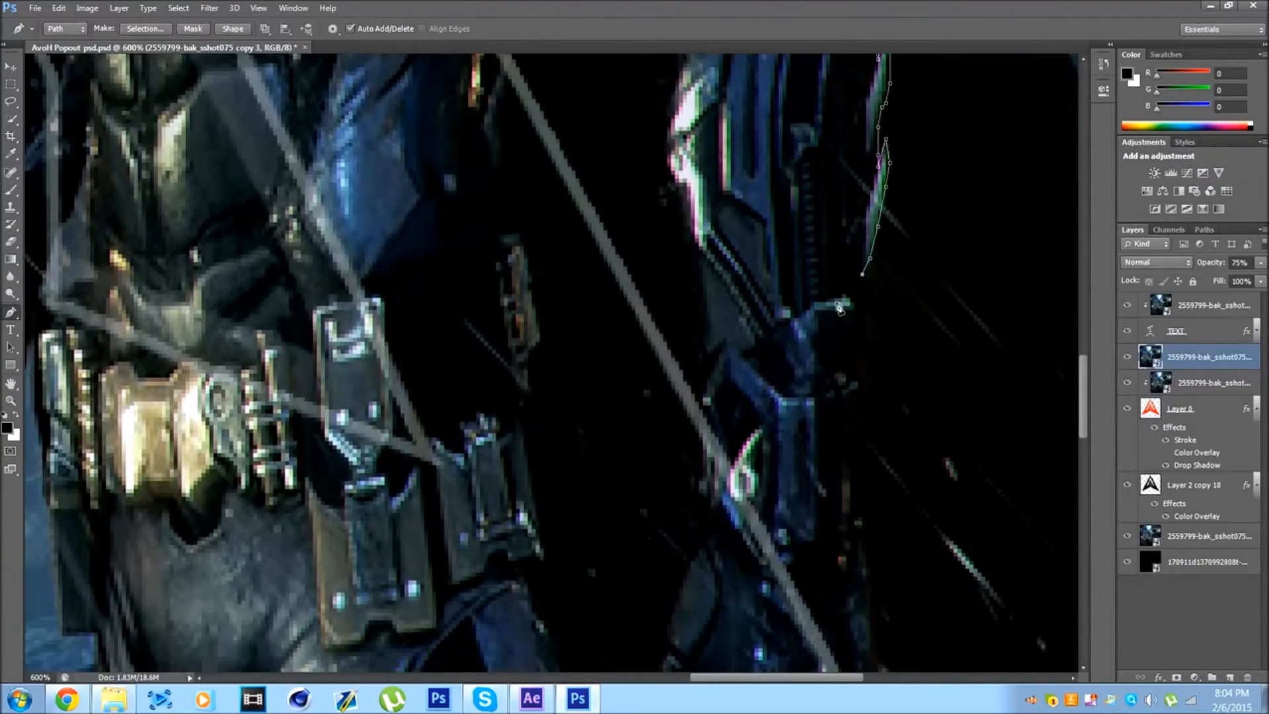
click(862, 349)
click(855, 410)
key(ctrl+z)
click(866, 445)
click(861, 492)
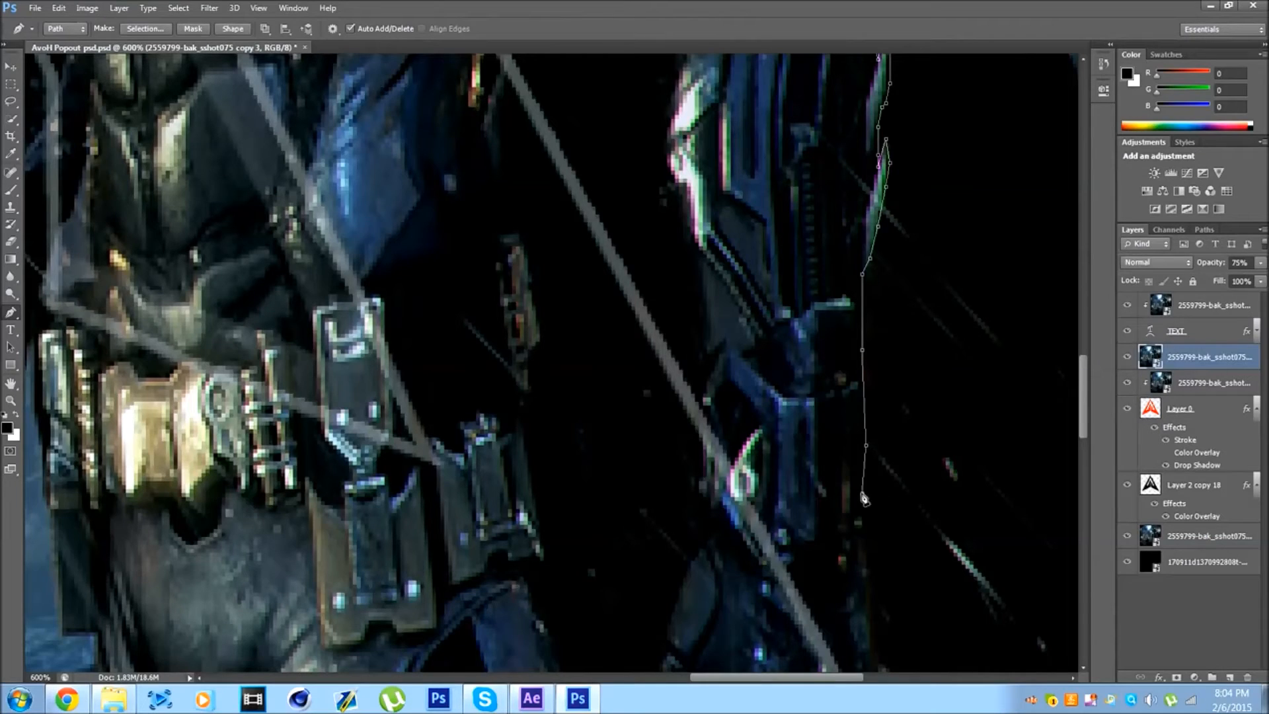
click(863, 534)
click(863, 553)
- Follow the outer edge of the hand with the path down to the knuckles
scroll(869, 542, down, 3)
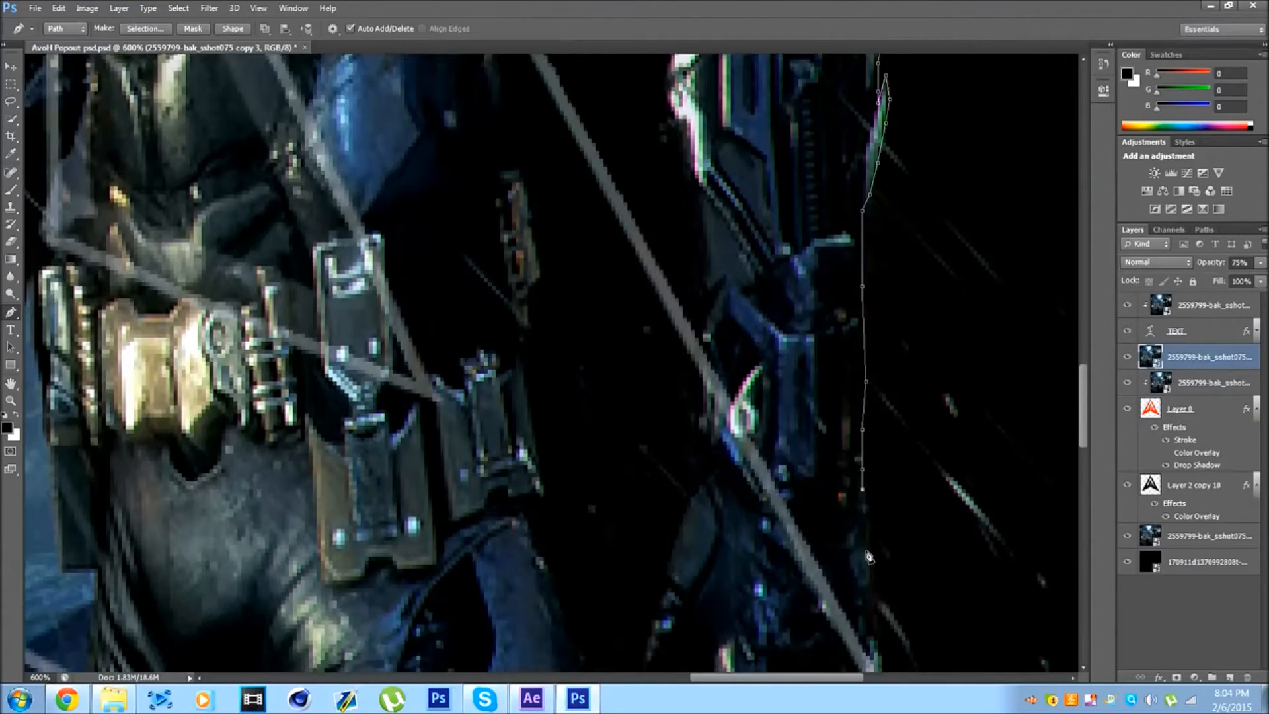
click(870, 521)
click(865, 550)
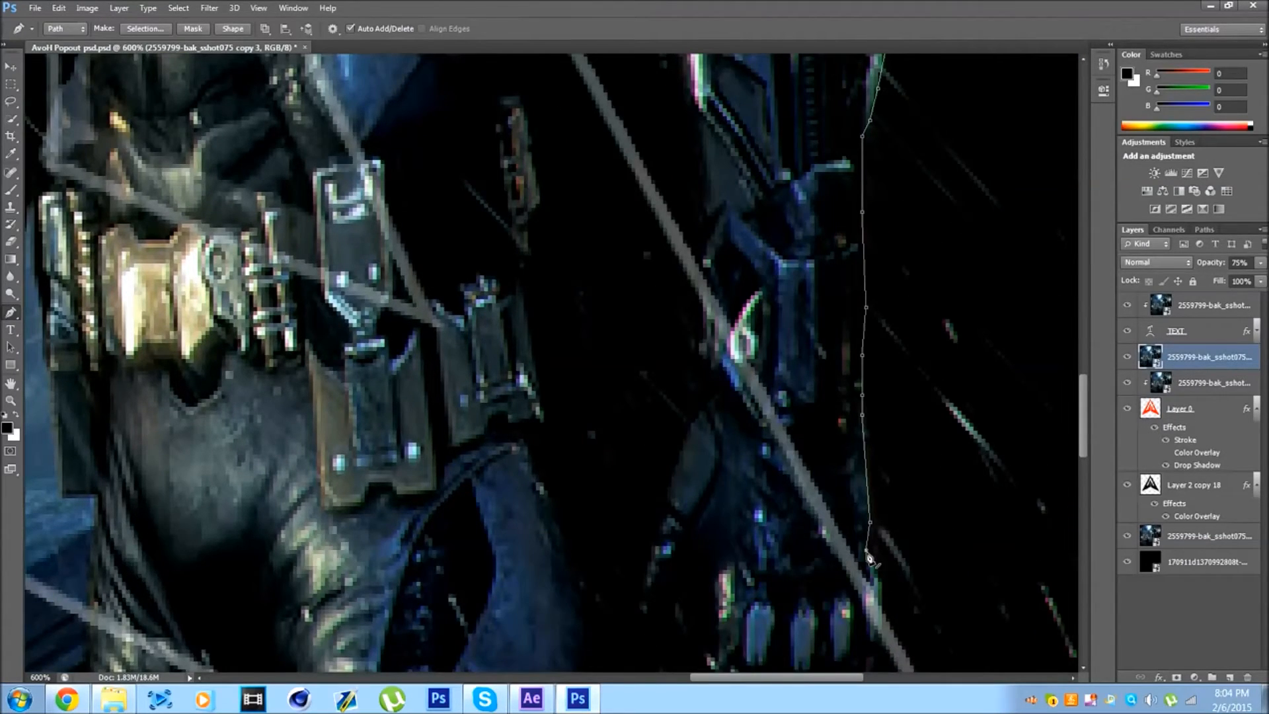
click(870, 566)
click(878, 594)
click(874, 621)
scroll(859, 621, down, 2)
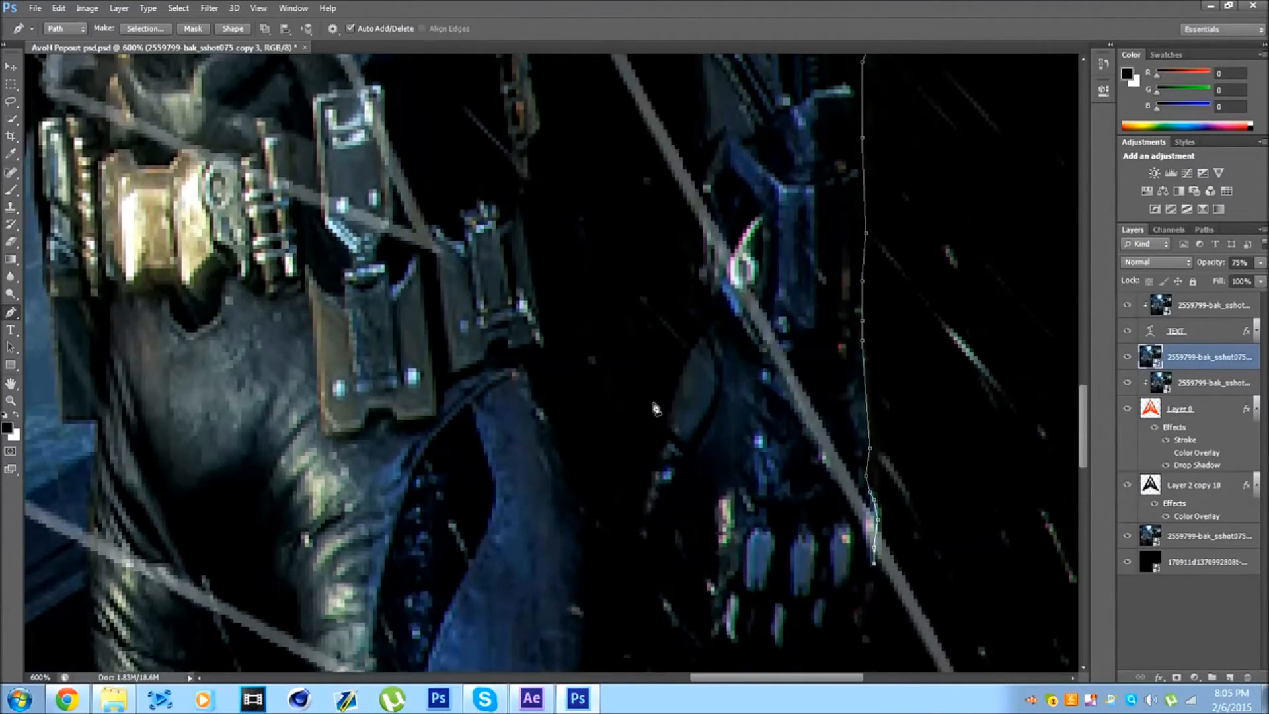
- Run the path back up through the inside of the torso and close it at its starting point on the shoulder
scroll(650, 397, up, 5)
scroll(391, 431, down, 5)
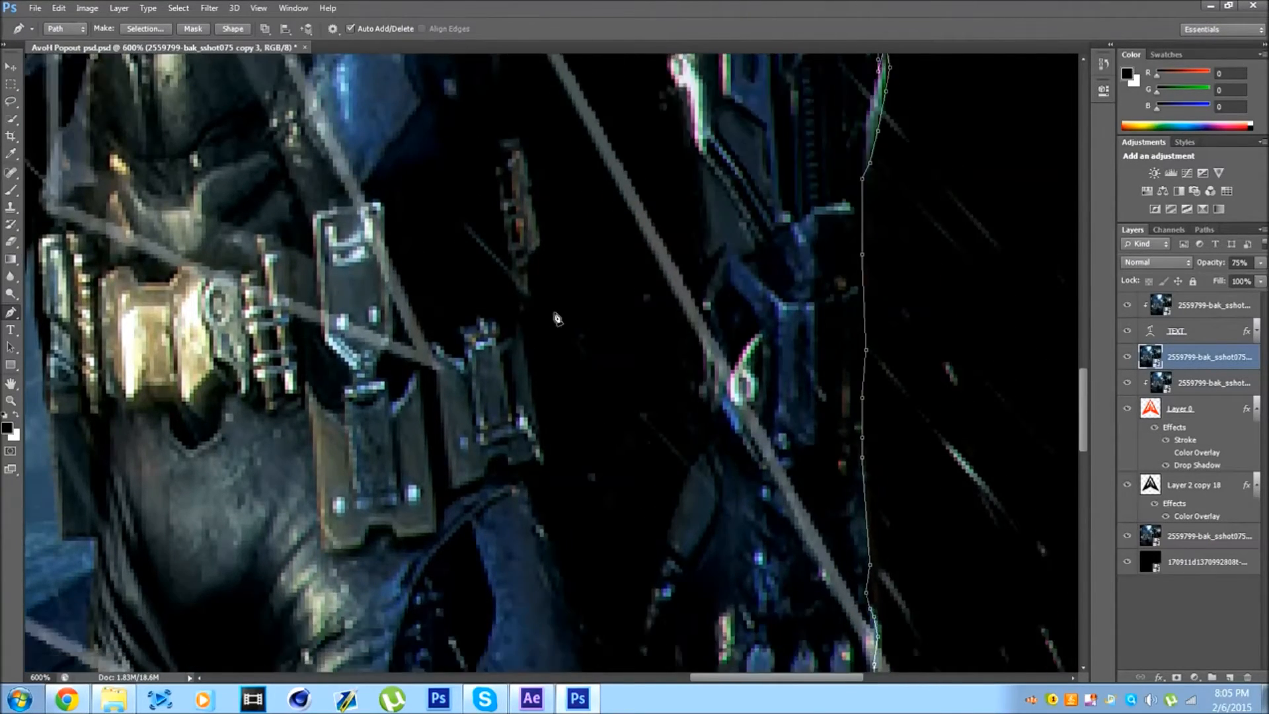
scroll(782, 481, down, 5)
scroll(783, 481, down, 3)
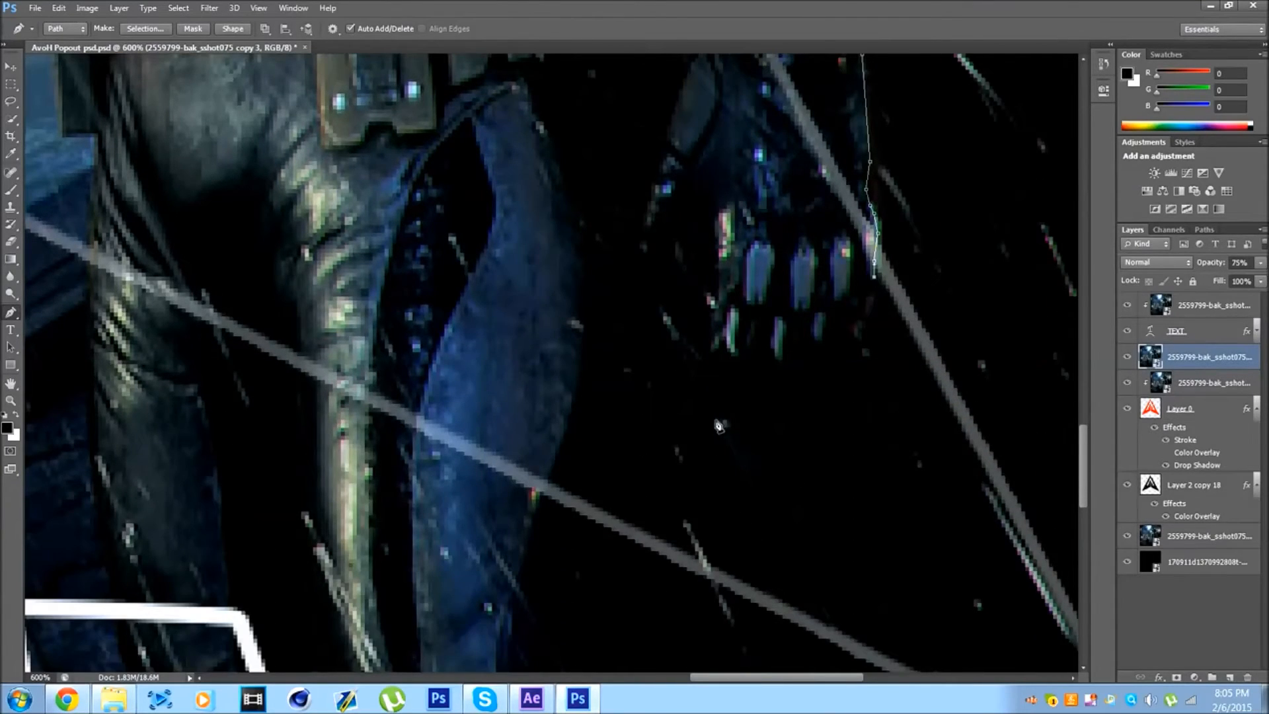
scroll(598, 196, up, 6)
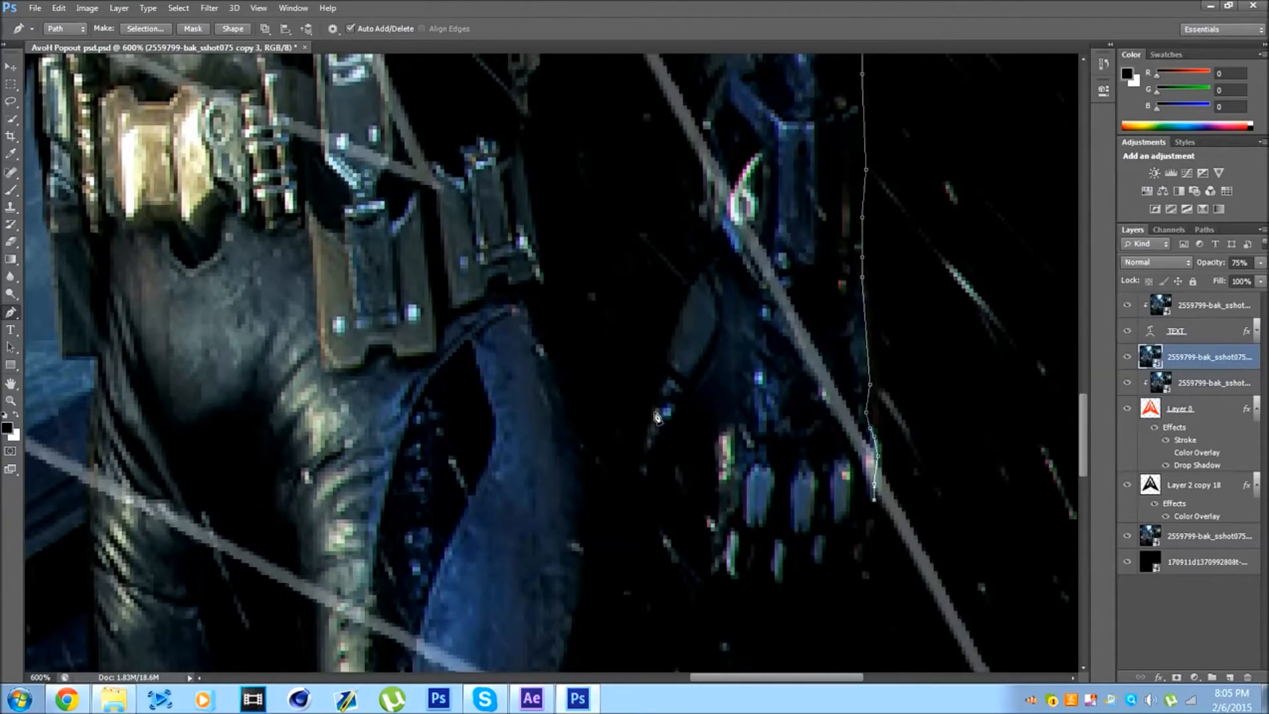
scroll(436, 283, up, 11)
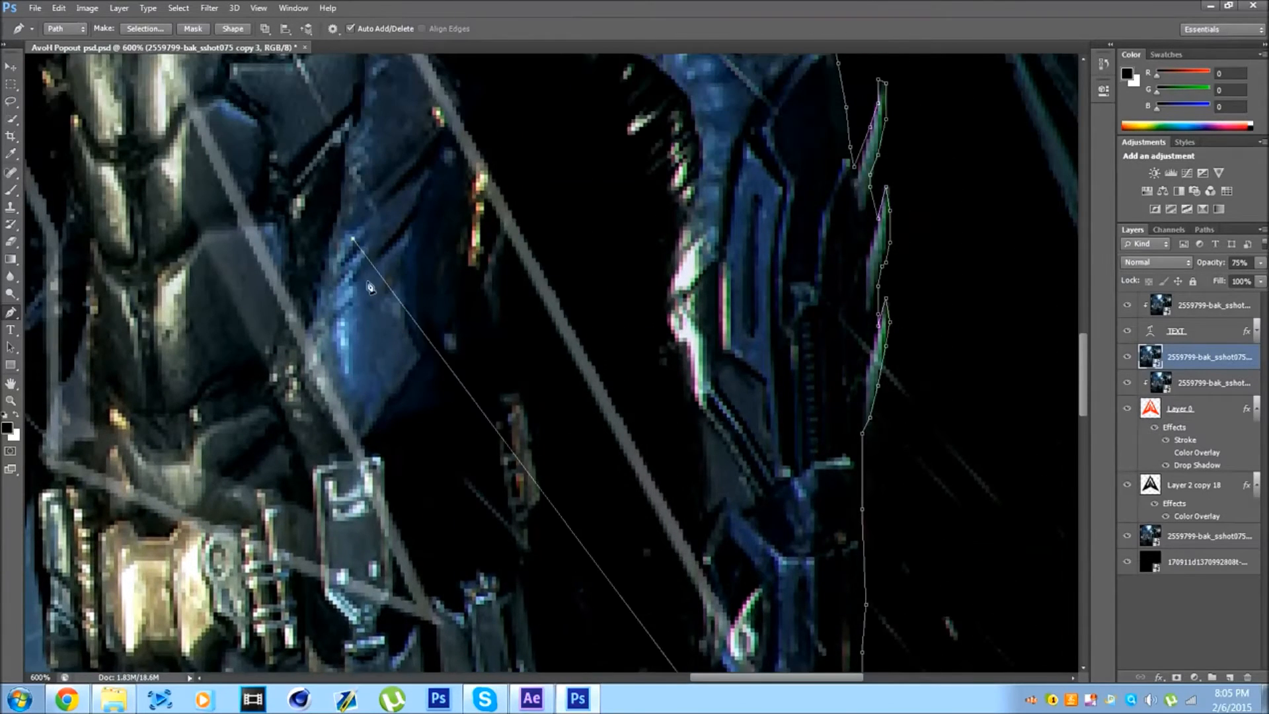
scroll(370, 290, up, 10)
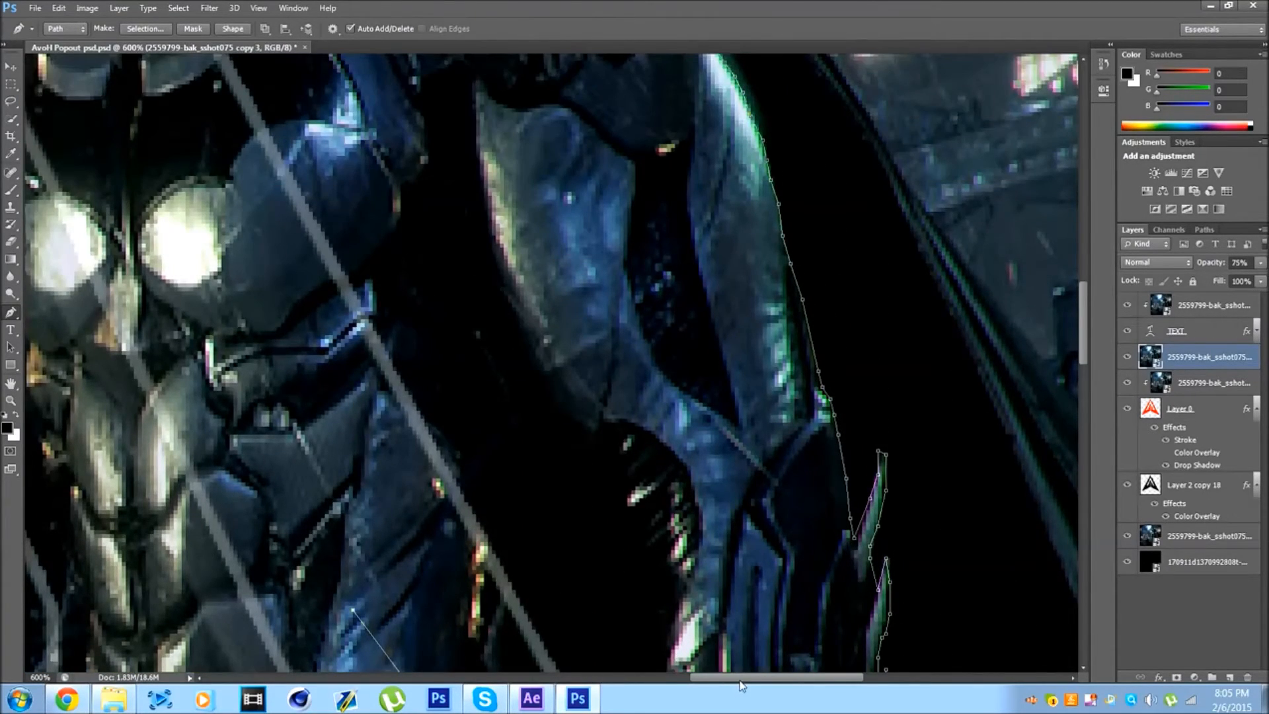
scroll(740, 680, left, 6)
scroll(355, 253, up, 7)
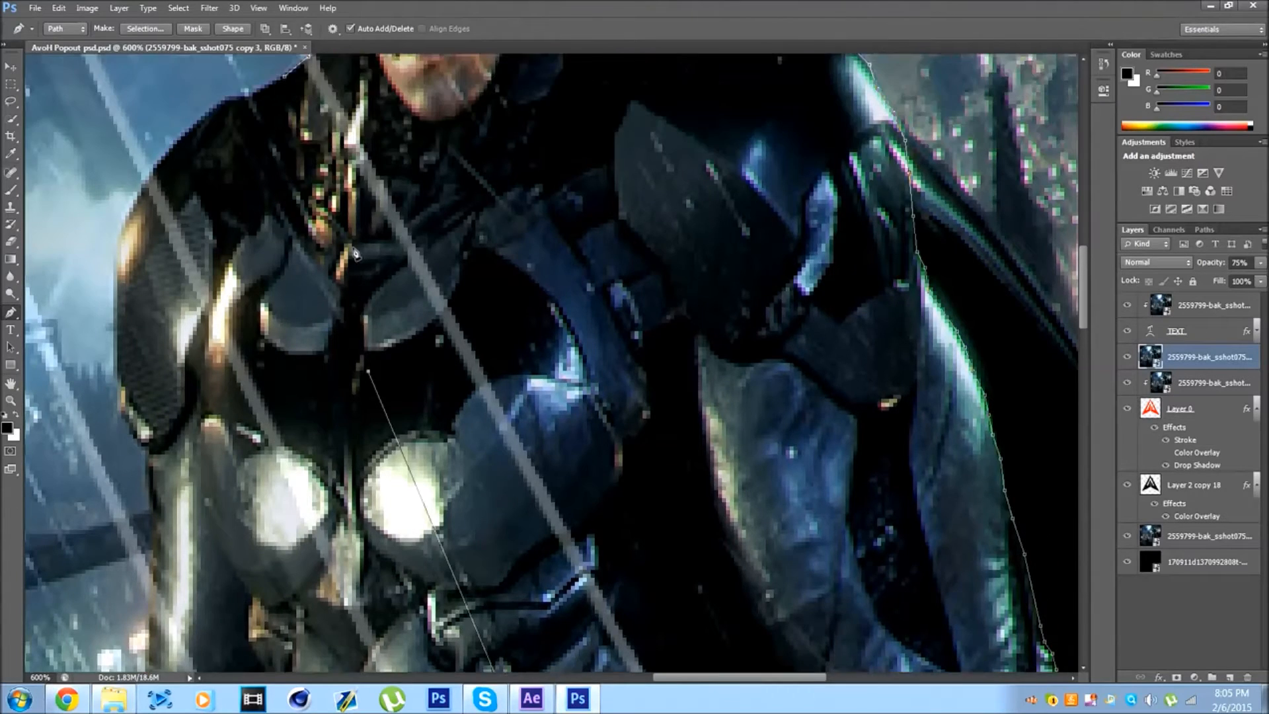
scroll(355, 253, up, 4)
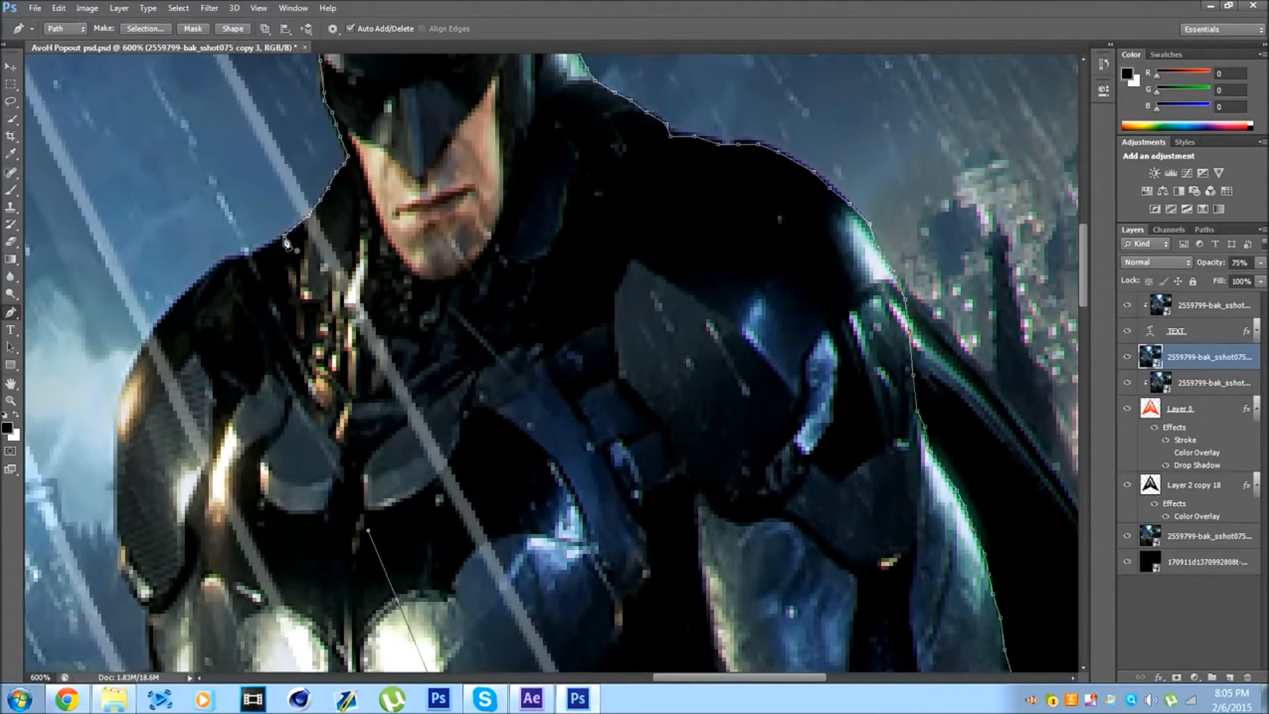
click(286, 240)
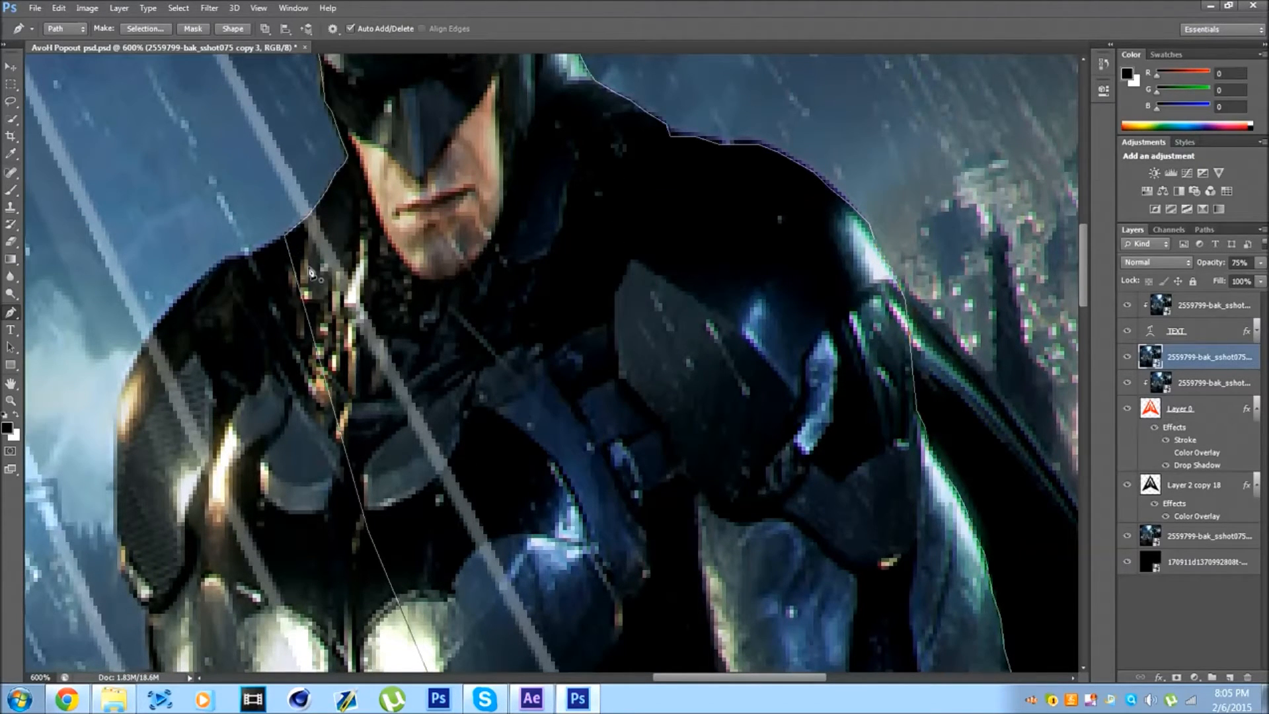
- Convert the closed path into a new anti-aliased selection
right_click(449, 197)
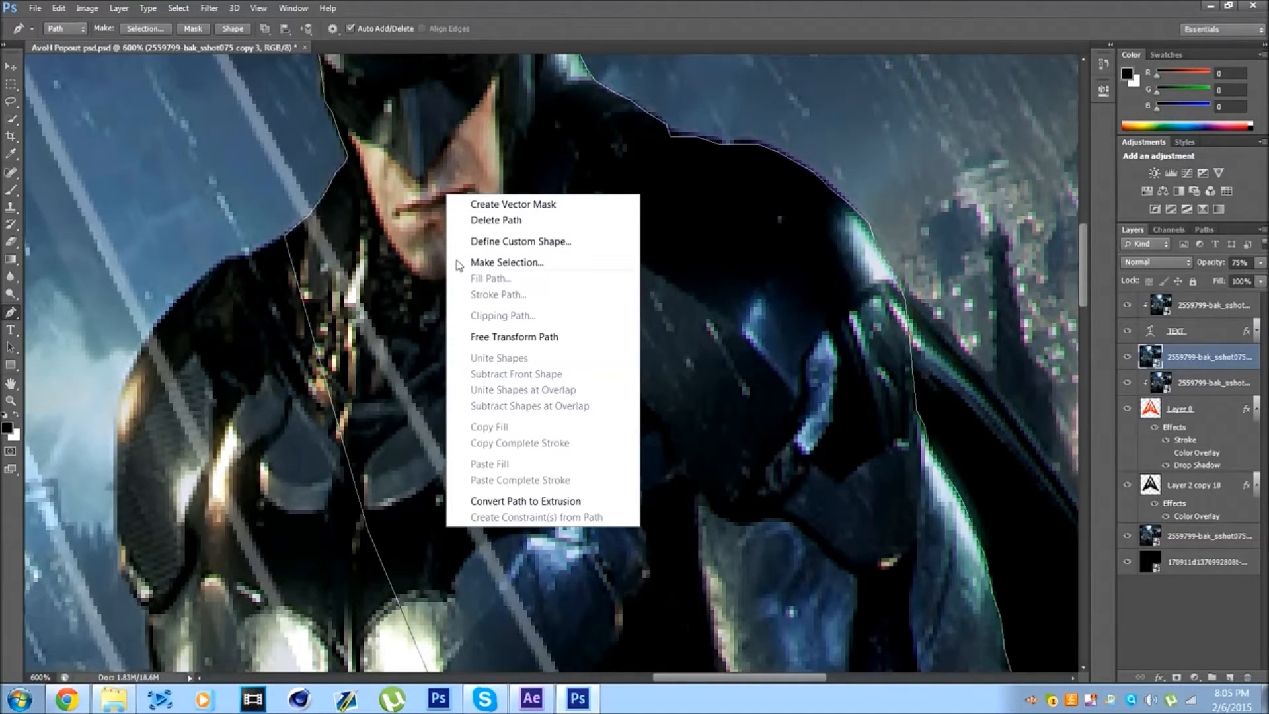
click(572, 266)
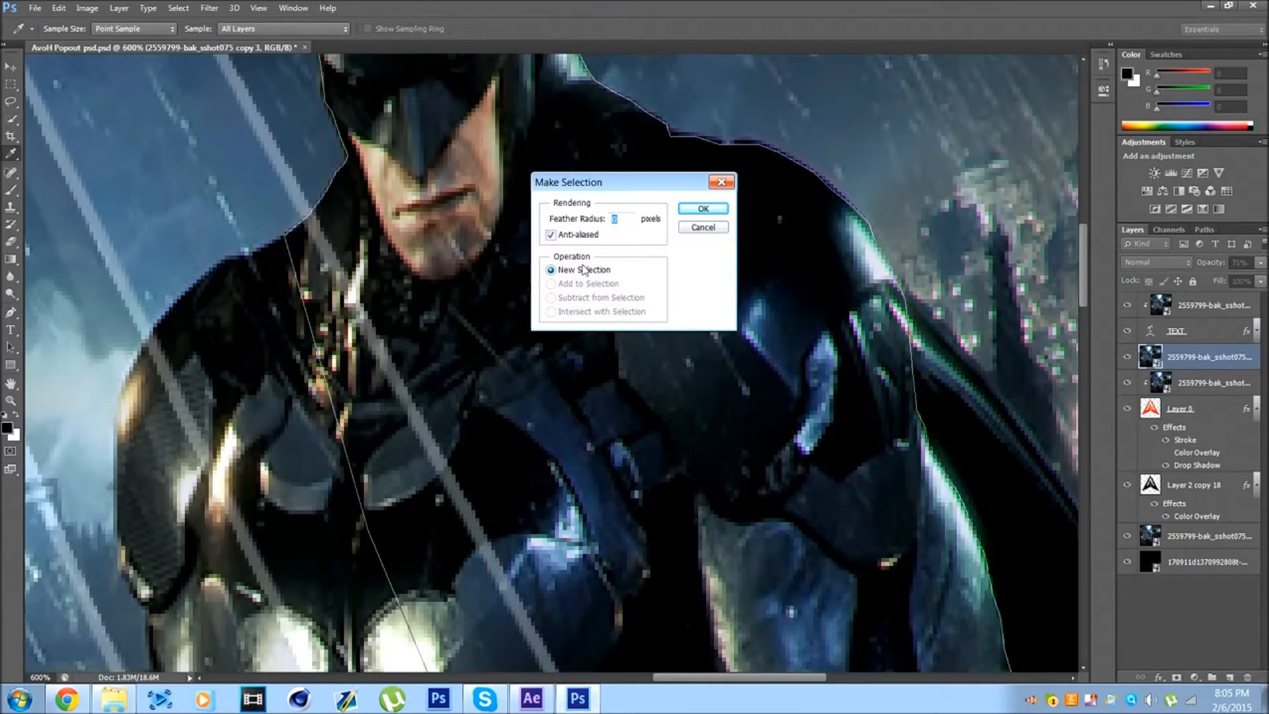
click(705, 213)
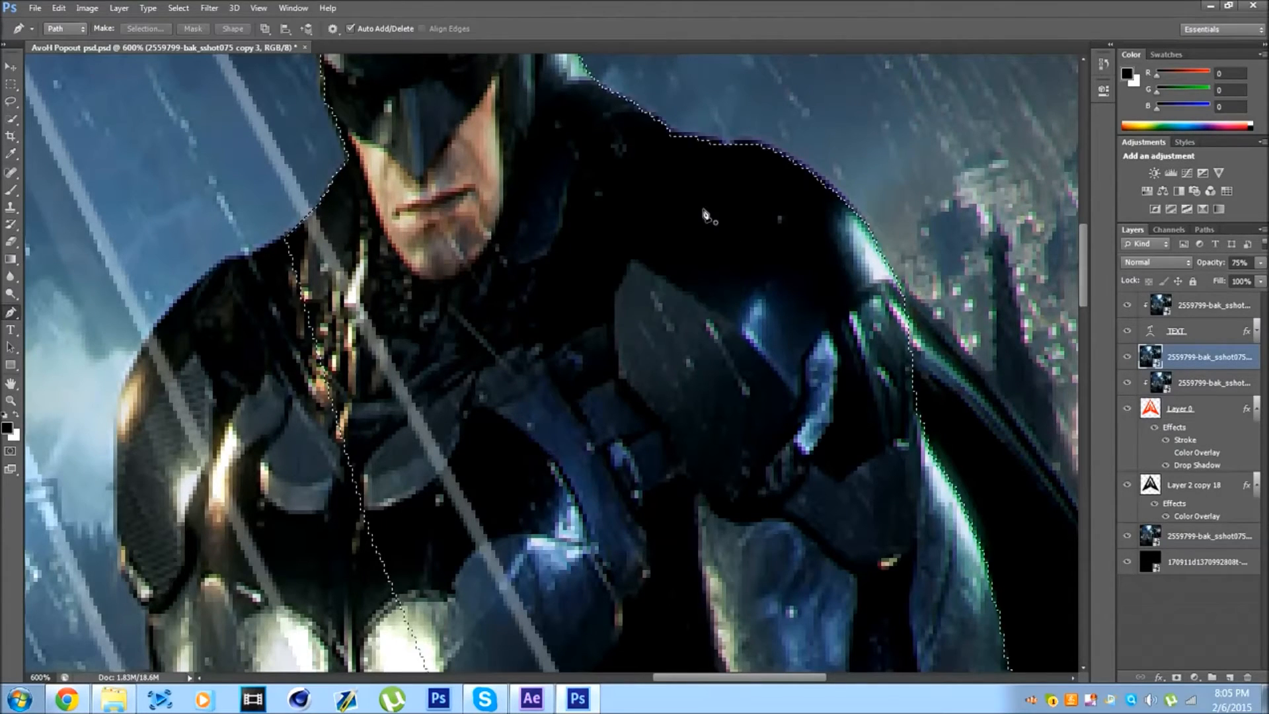
- Copy the selected part of the figure to a new layer, using the Rectangular Marquee tool's Layer Via Copy
click(18, 68)
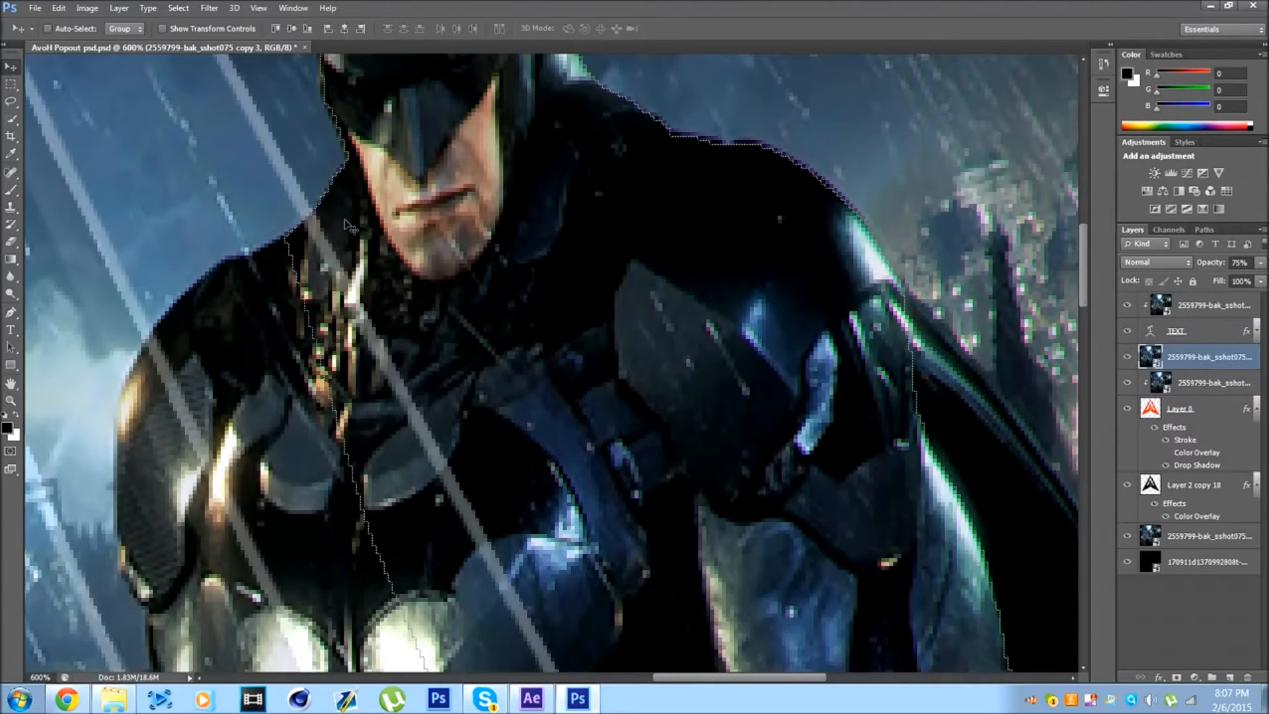
right_click(467, 252)
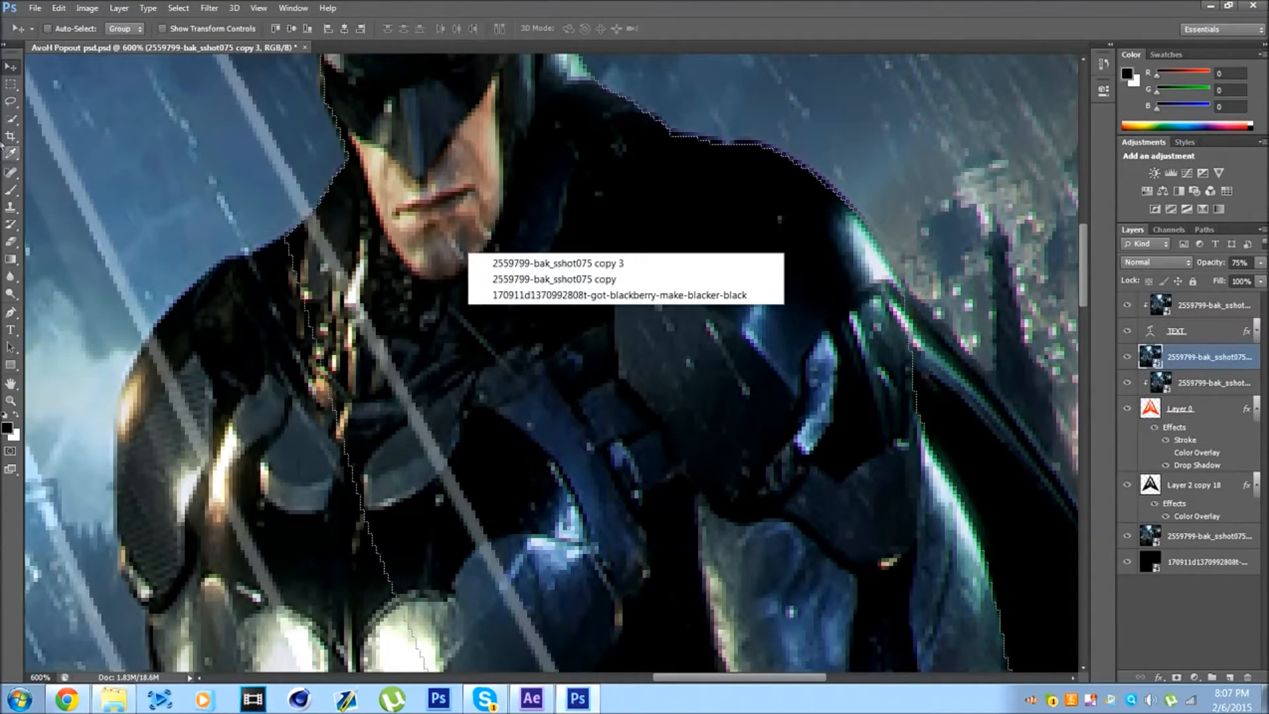
click(10, 85)
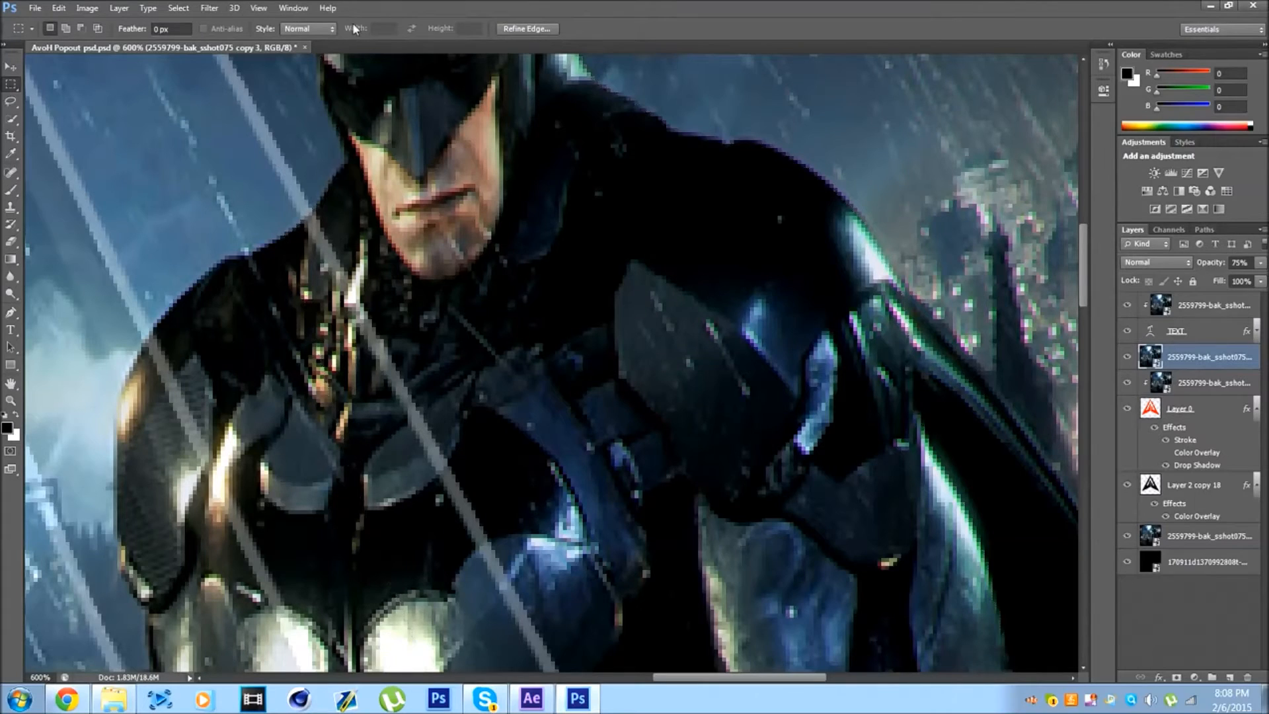
key(ctrl+d)
key(ctrl+d)
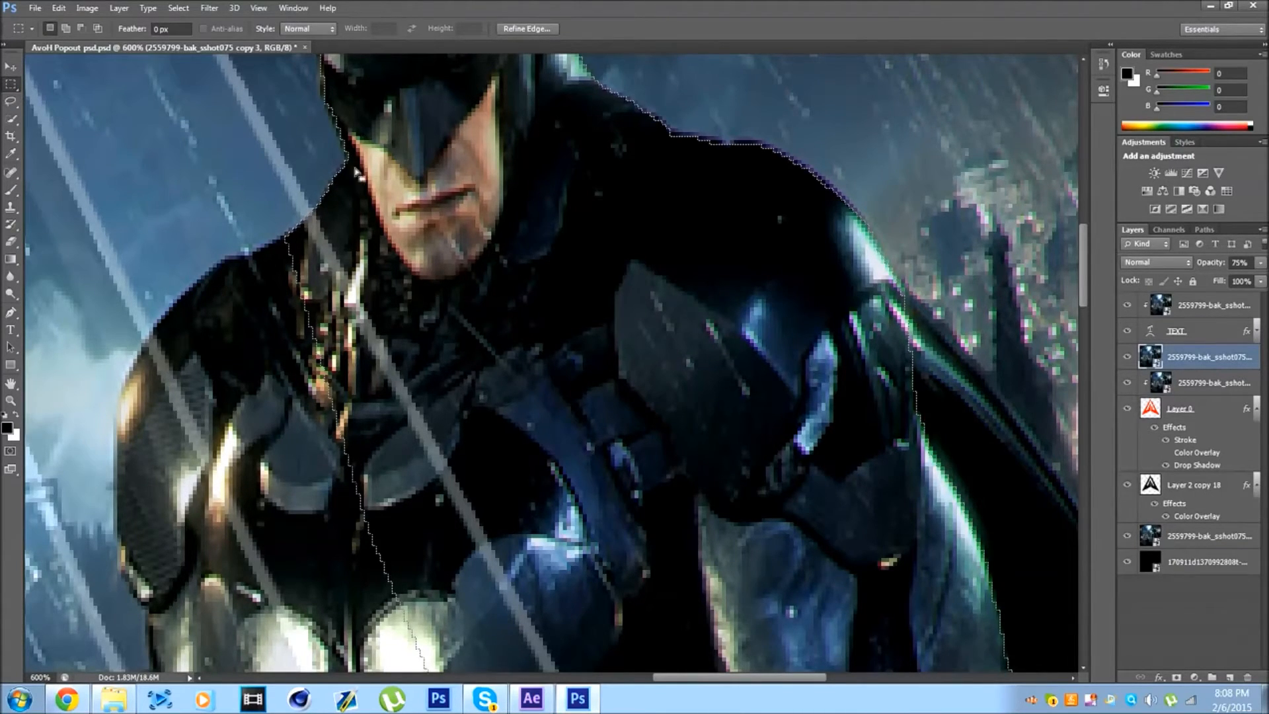
right_click(401, 185)
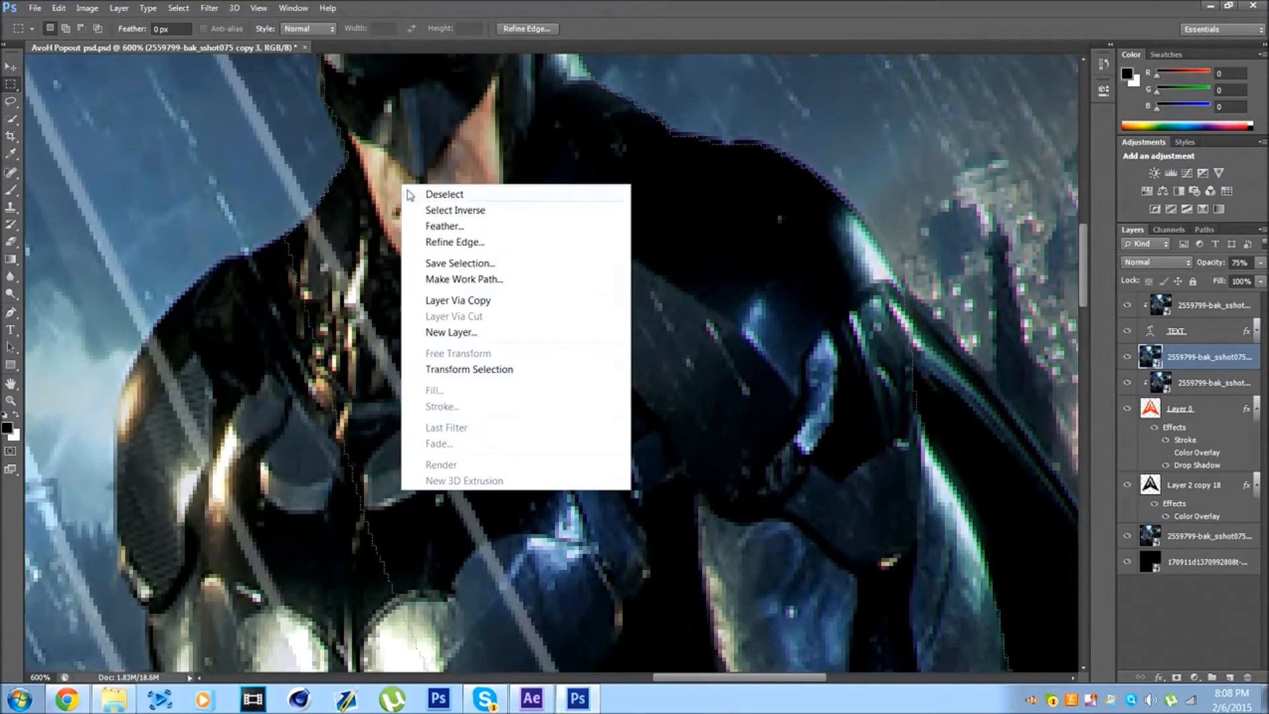
click(449, 300)
- Set the cut-out layer's opacity to 100% and delete the semi-transparent full image layer beneath it
click(1260, 262)
drag(1247, 283, 1259, 284)
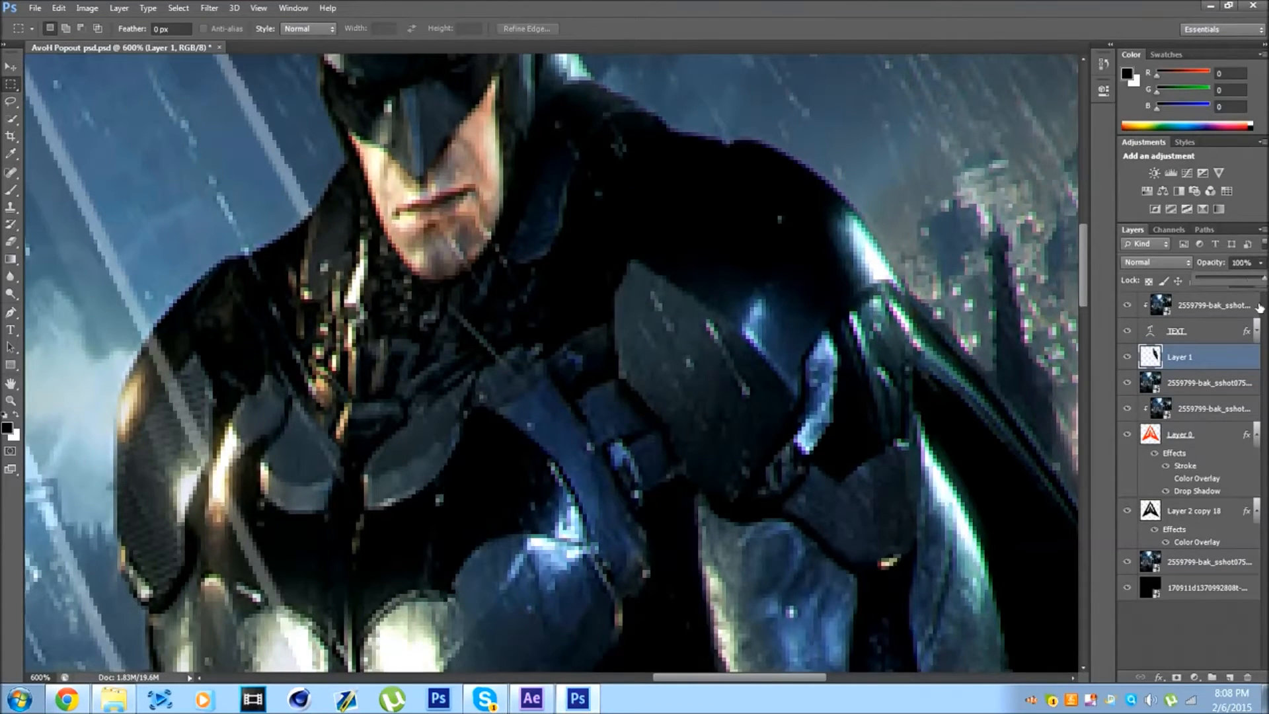
click(1192, 386)
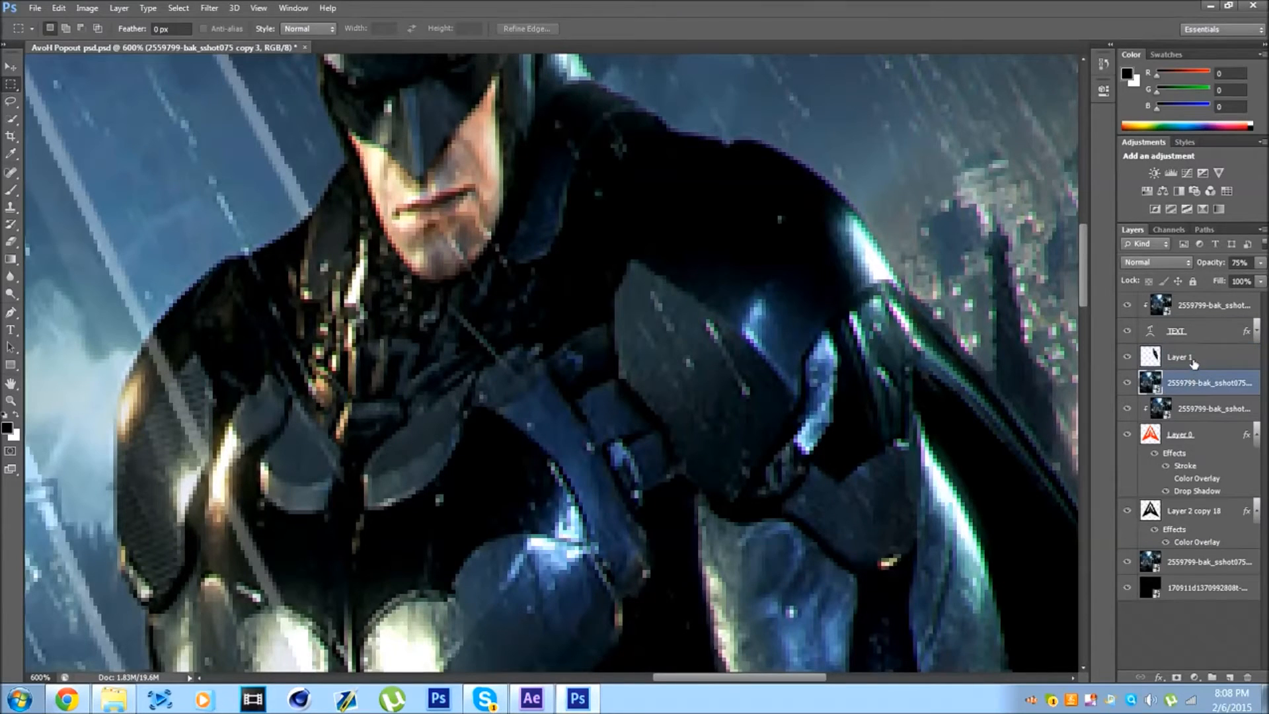
key(Delete)
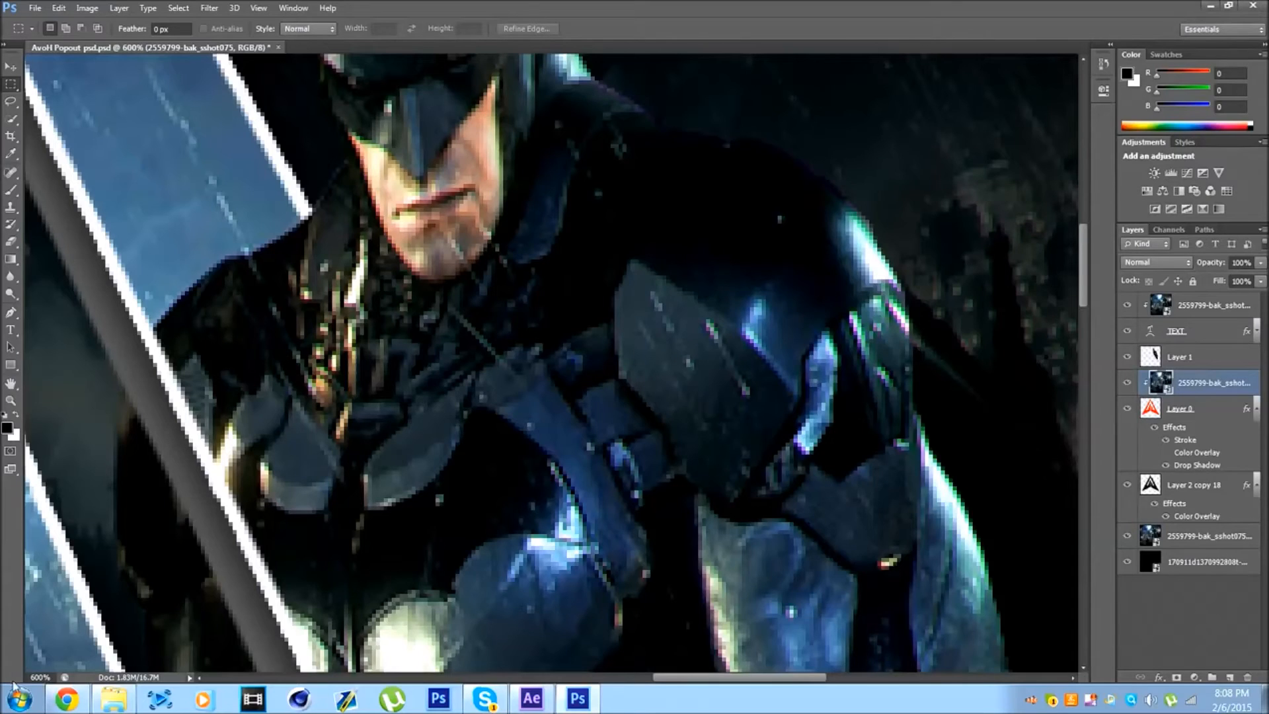
- View the whole composition at 100% to check how the cut-out figure pops out of the logo
click(48, 677)
text(100)
key(Return)
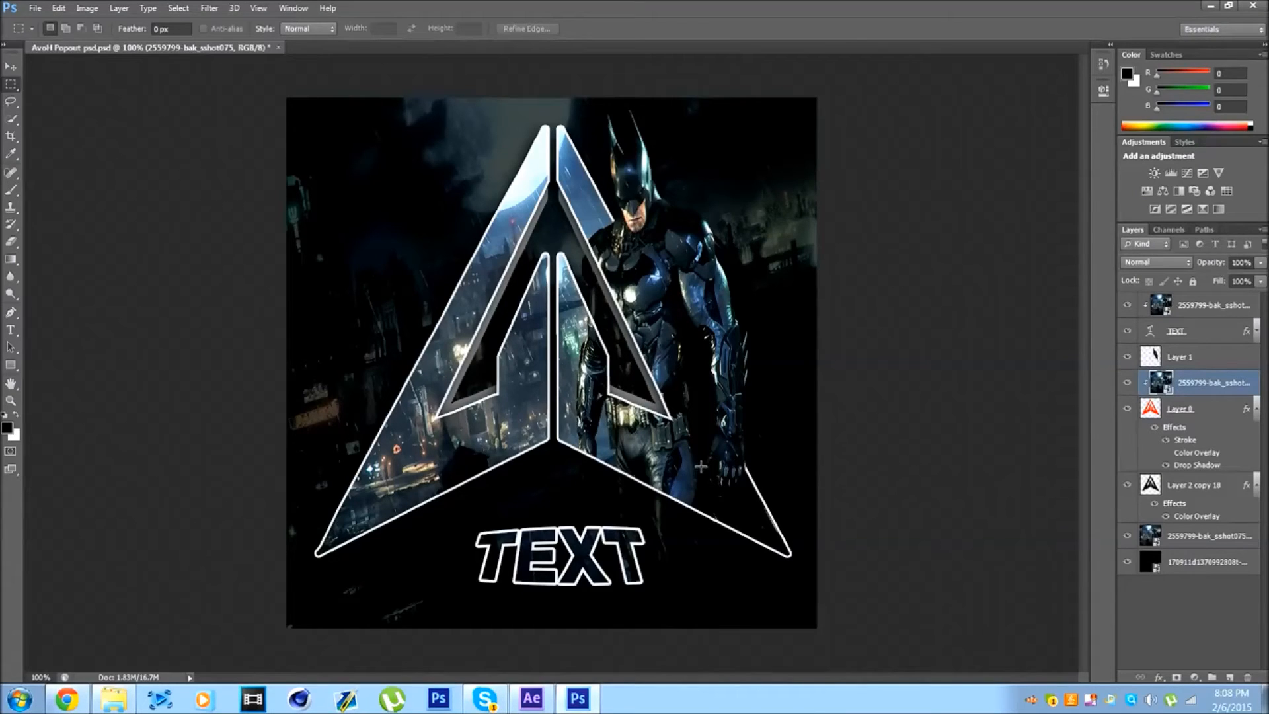
- Duplicate the Batman image clipped into the logo as an unclipped layer and lower the copy's opacity to 68%
click(48, 676)
text(6)
key(Return)
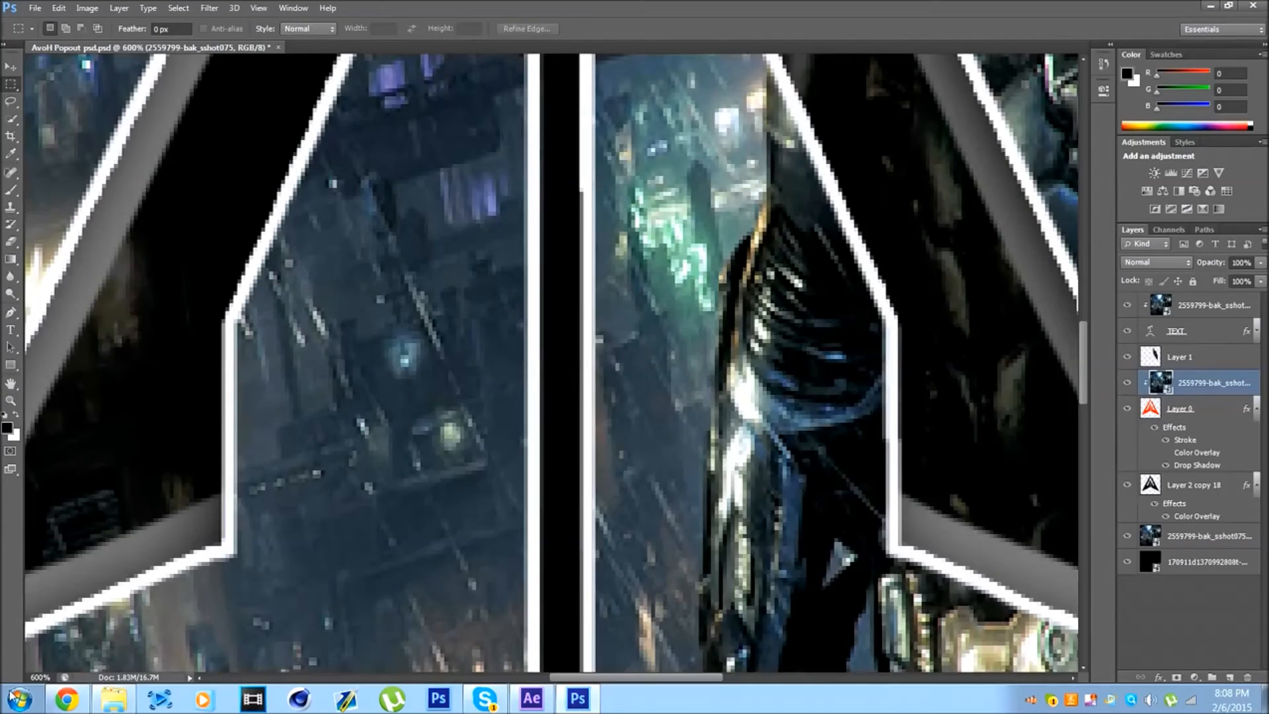
drag(721, 678, 788, 679)
scroll(582, 402, up, 8)
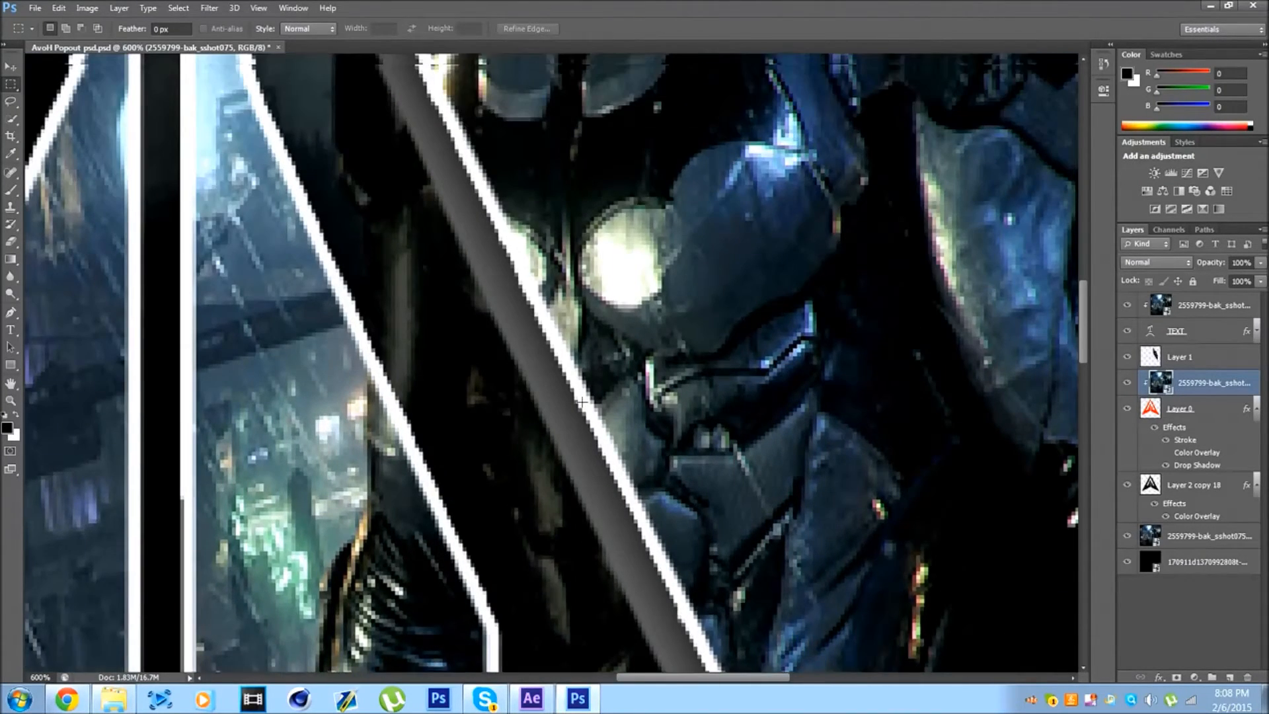
scroll(582, 402, up, 3)
key(ctrl+j)
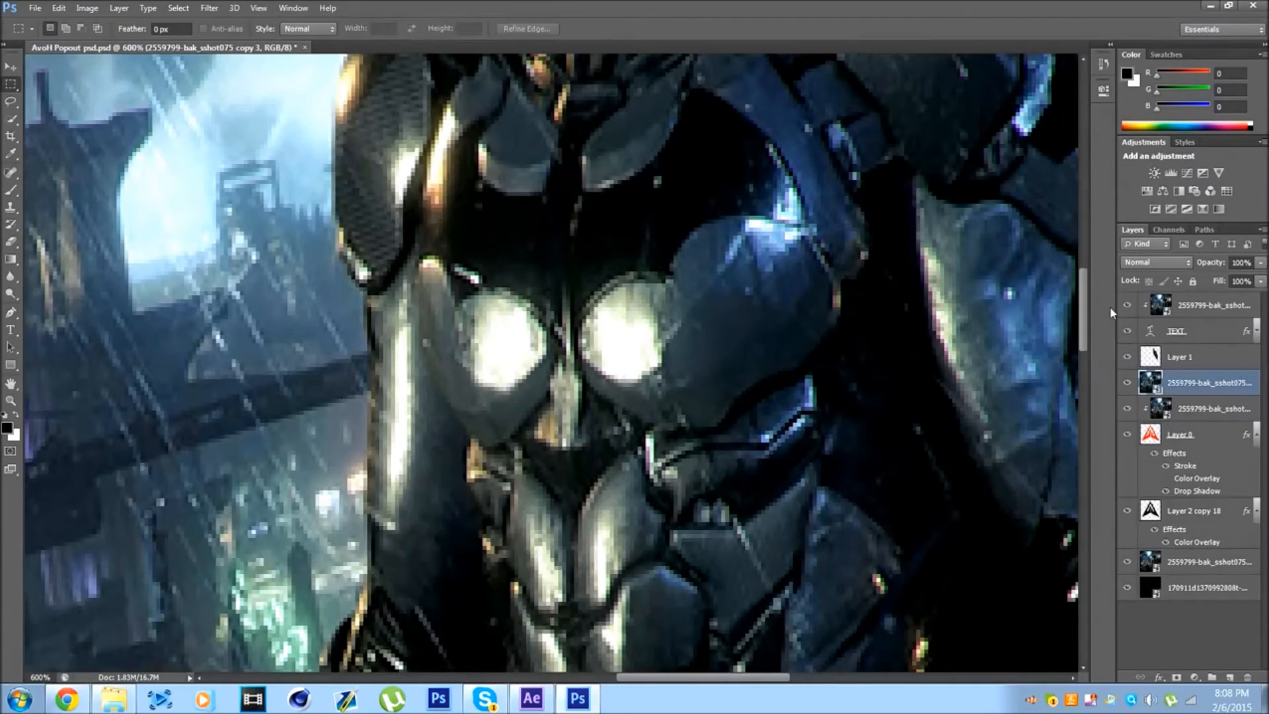
click(1259, 264)
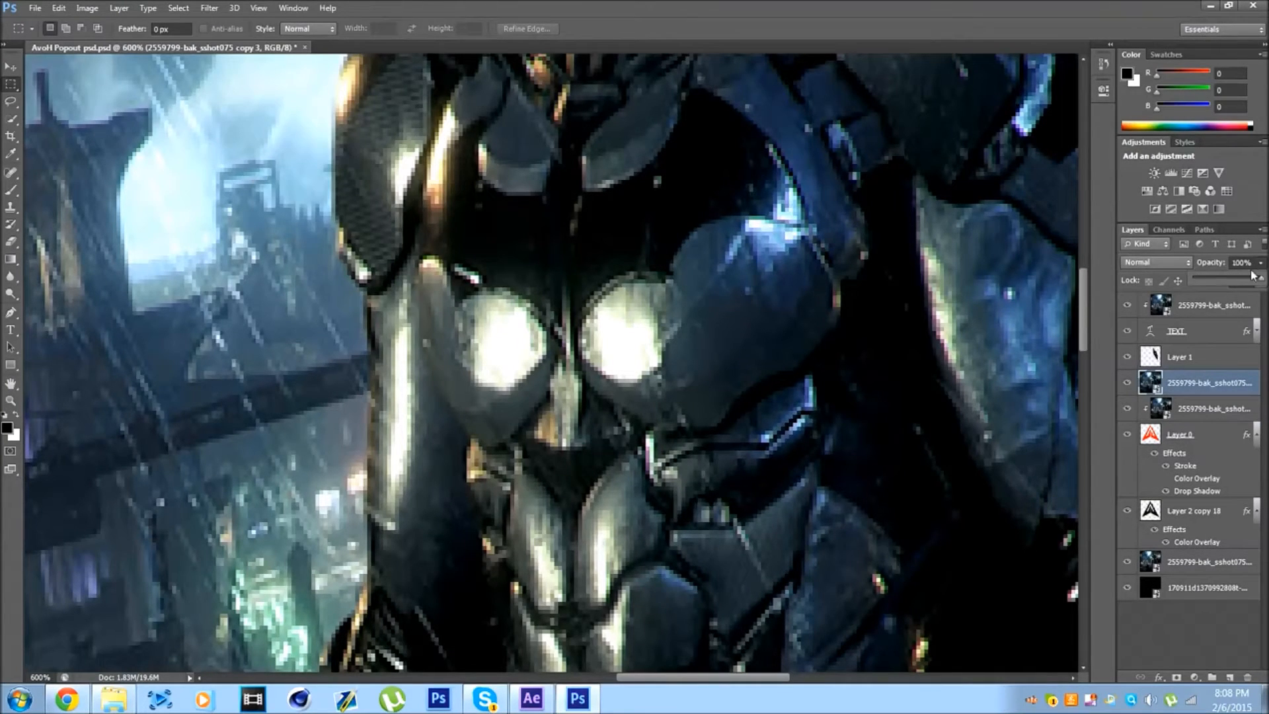
drag(1246, 281, 1240, 281)
- Start a Pen tool path on the figure's shoulder edge and trace along the outer curve of the shoulder guard
scroll(631, 299, up, 5)
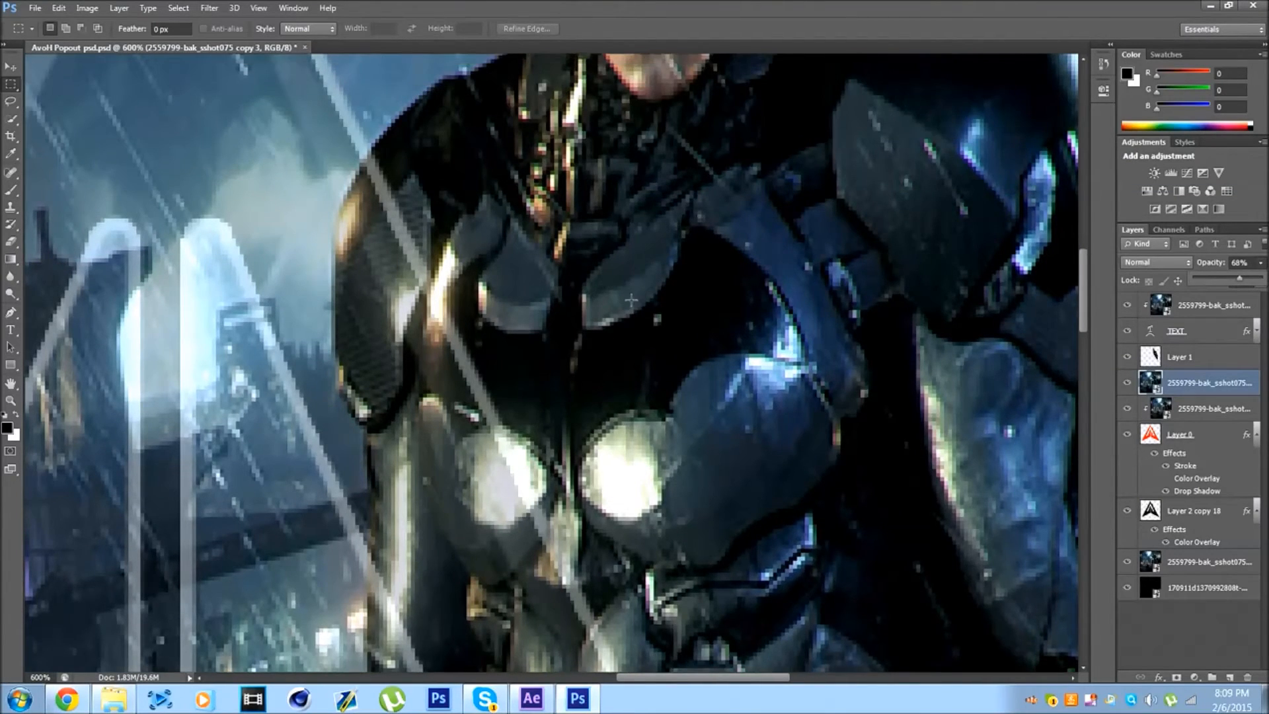
scroll(631, 300, up, 2)
click(10, 312)
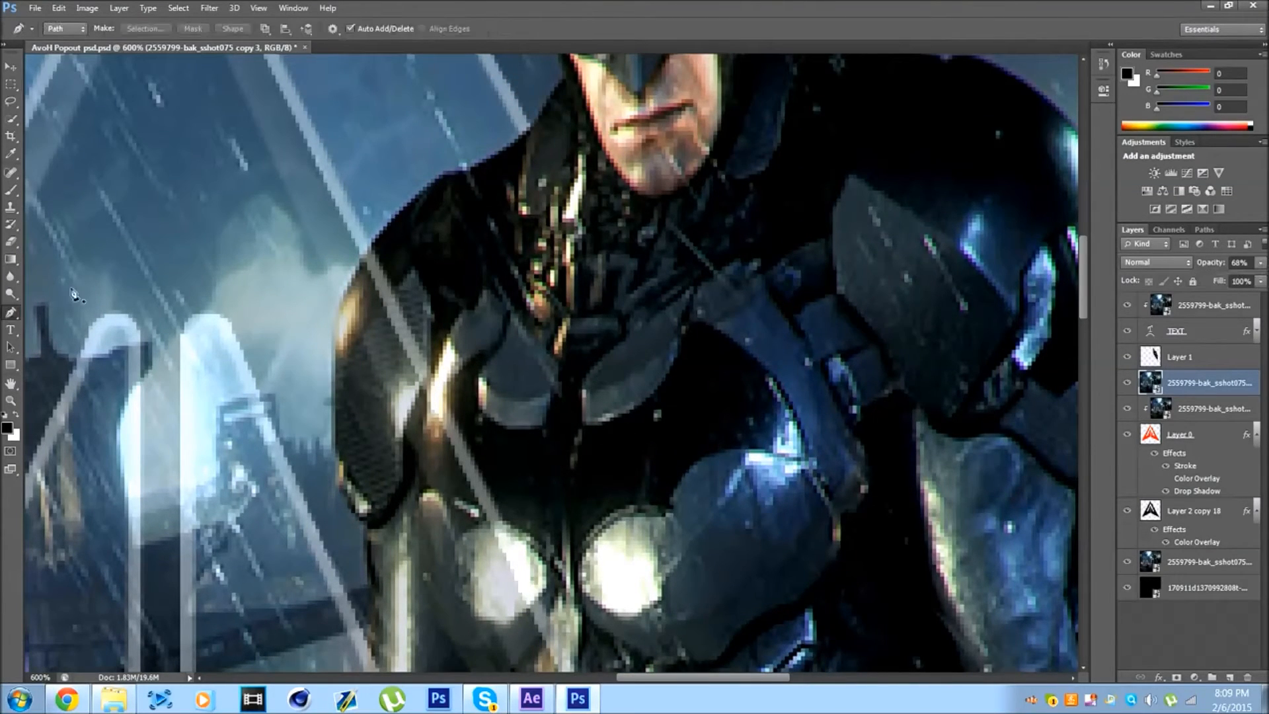
click(383, 232)
click(363, 255)
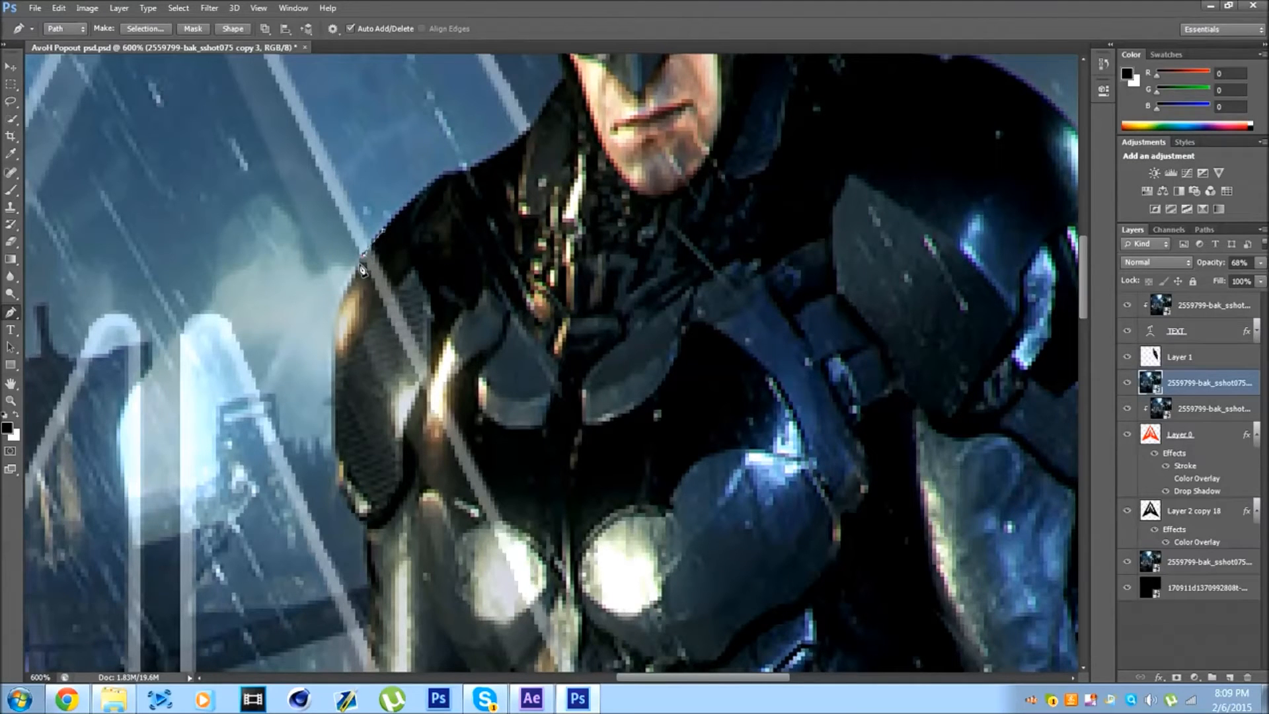
click(358, 266)
click(352, 284)
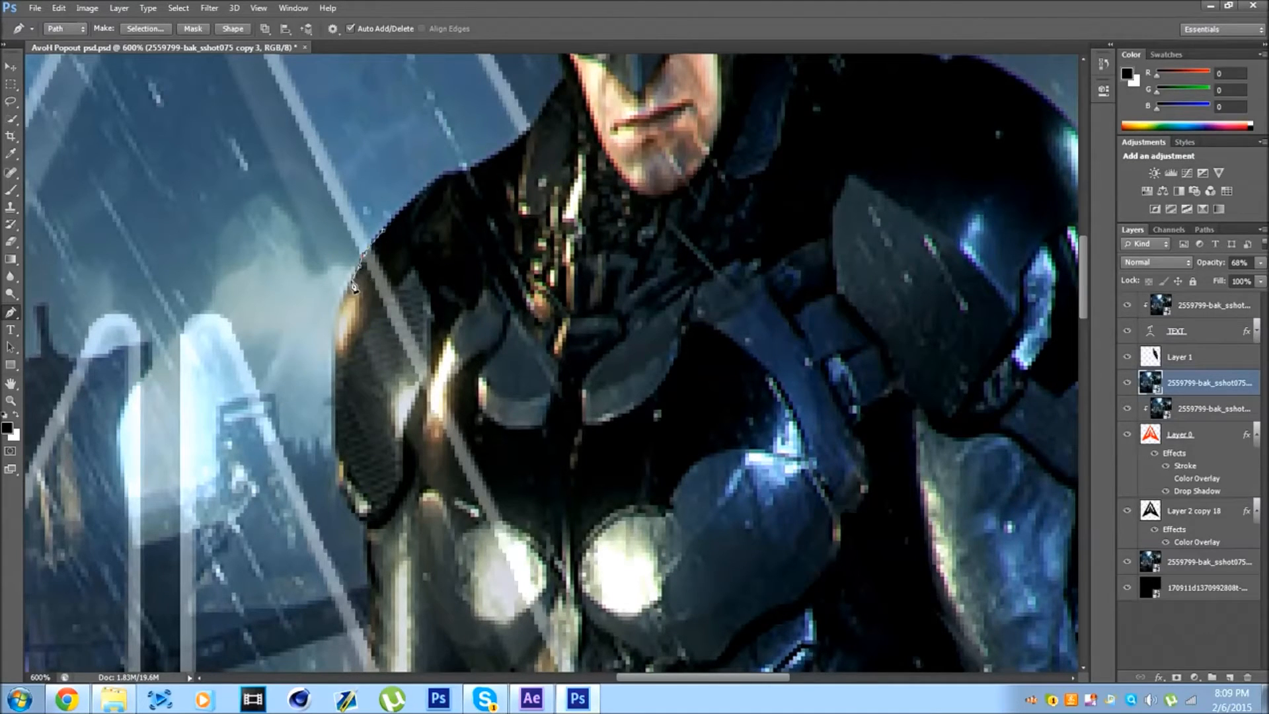
click(339, 337)
scroll(338, 333, down, 3)
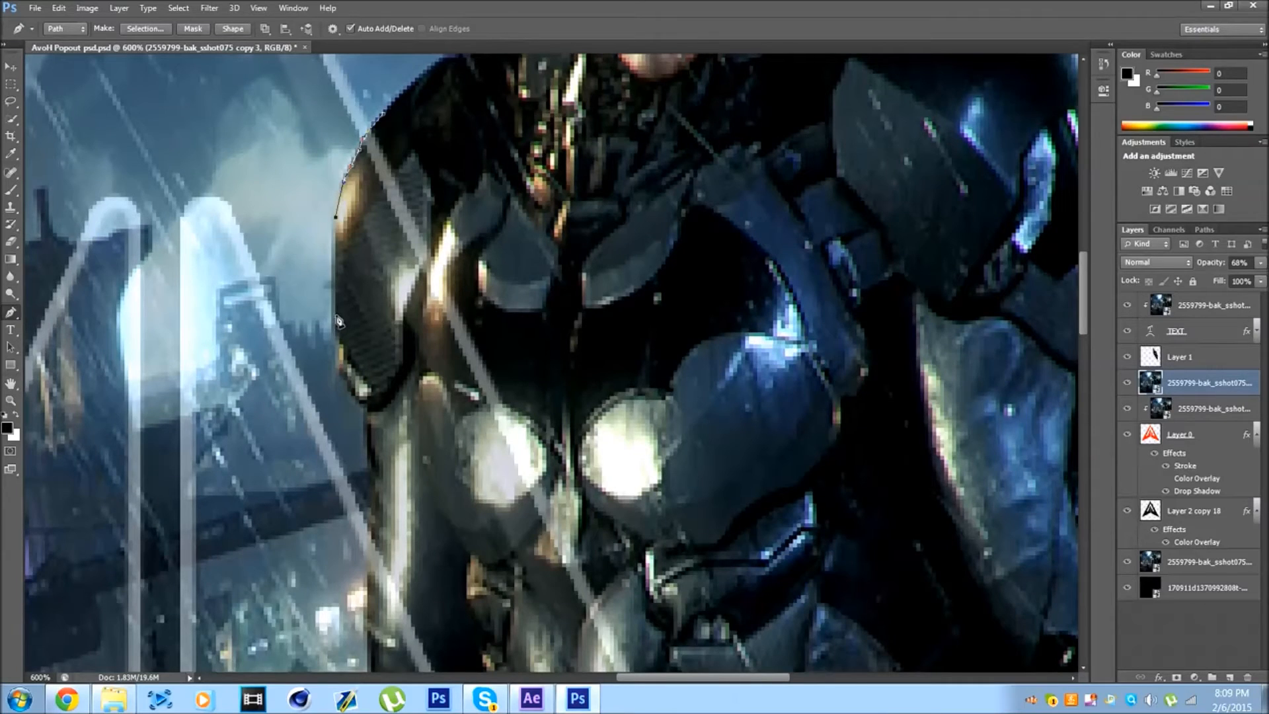
- Continue the path down the lower edge of the shoulder guard and along the outer edge of the upper arm
click(338, 333)
scroll(338, 331, down, 2)
click(335, 301)
click(343, 316)
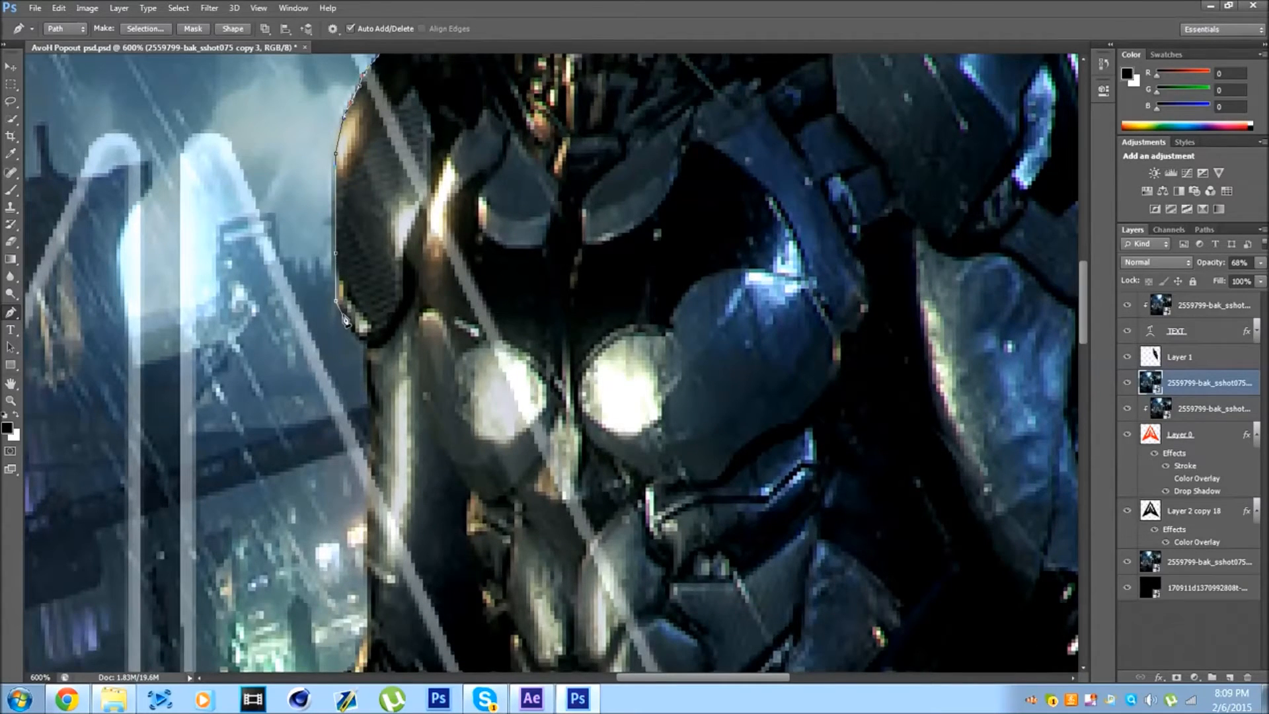
click(358, 336)
click(370, 396)
scroll(371, 393, down, 2)
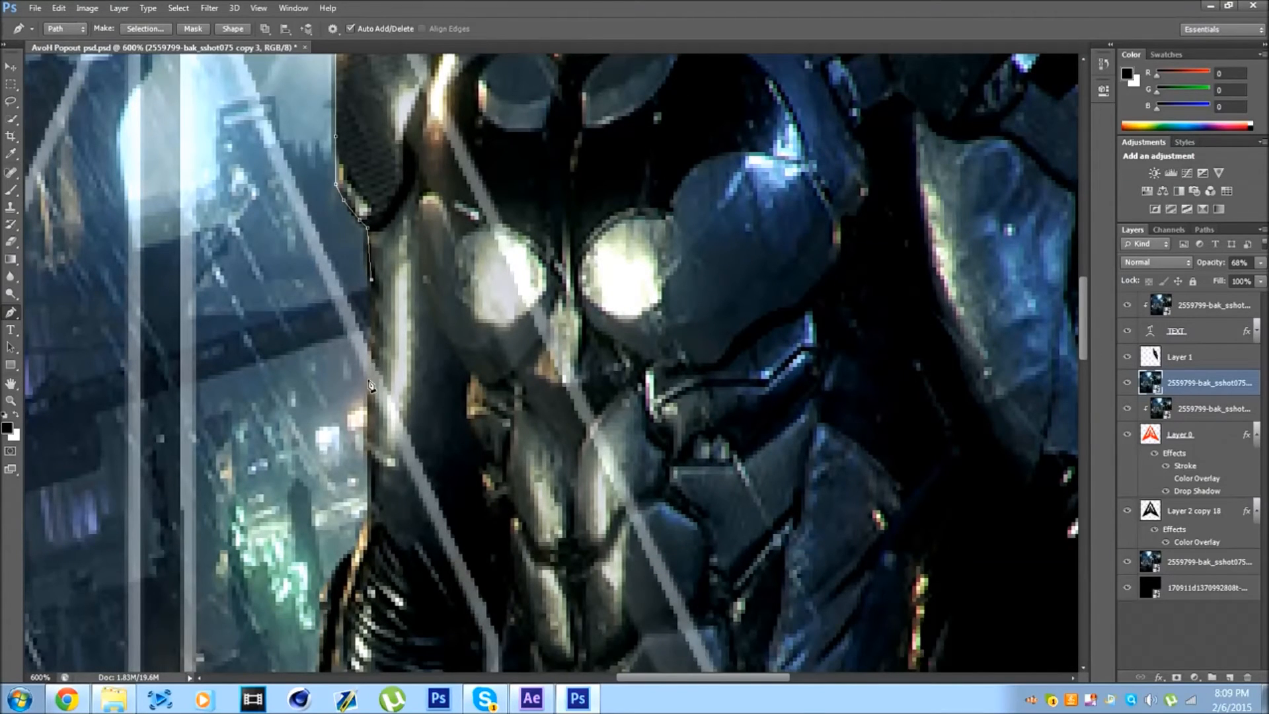
click(369, 413)
- Extend the path across the inside of the forearm and up the arm side of the gap beside the waist
scroll(370, 410, down, 3)
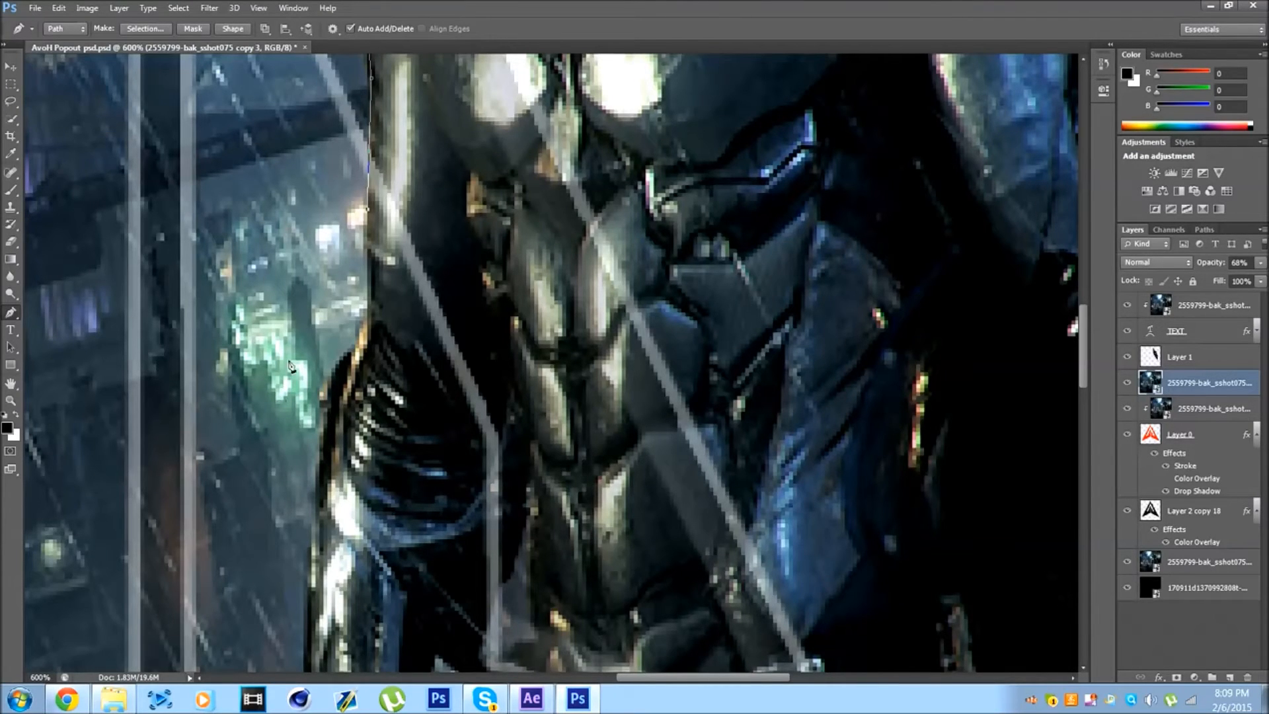
click(400, 386)
scroll(400, 397, down, 3)
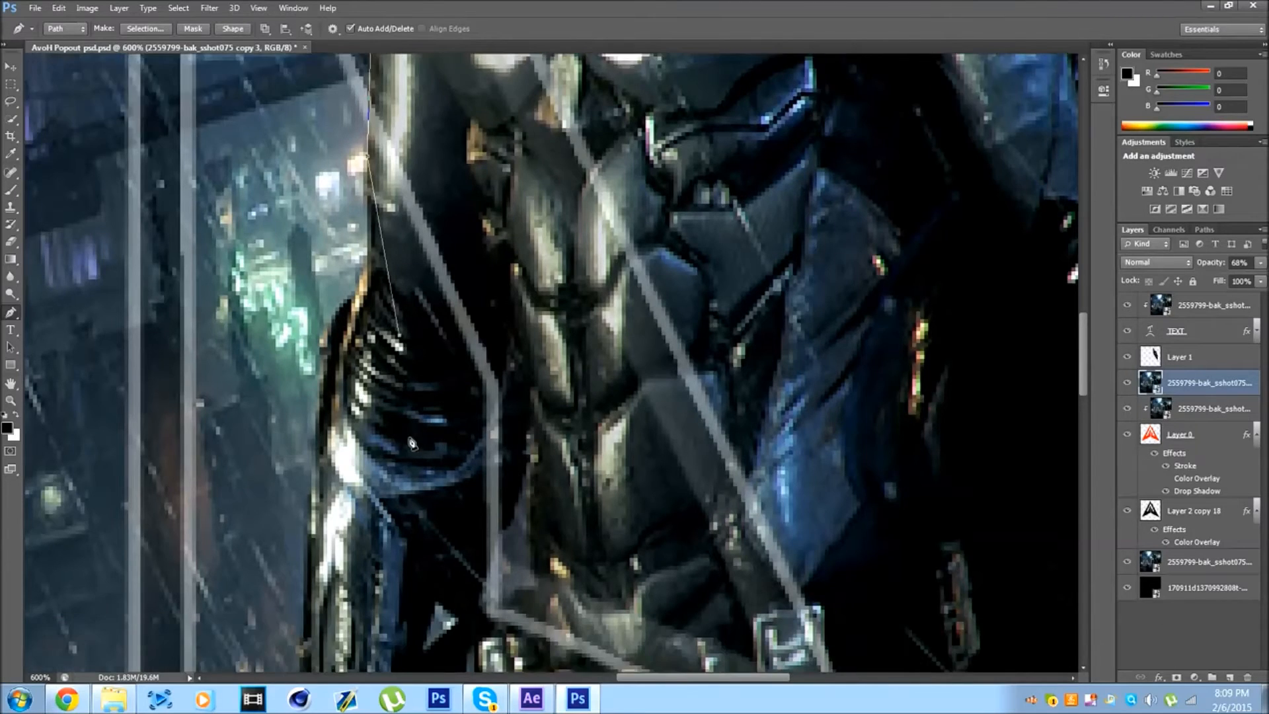
click(458, 455)
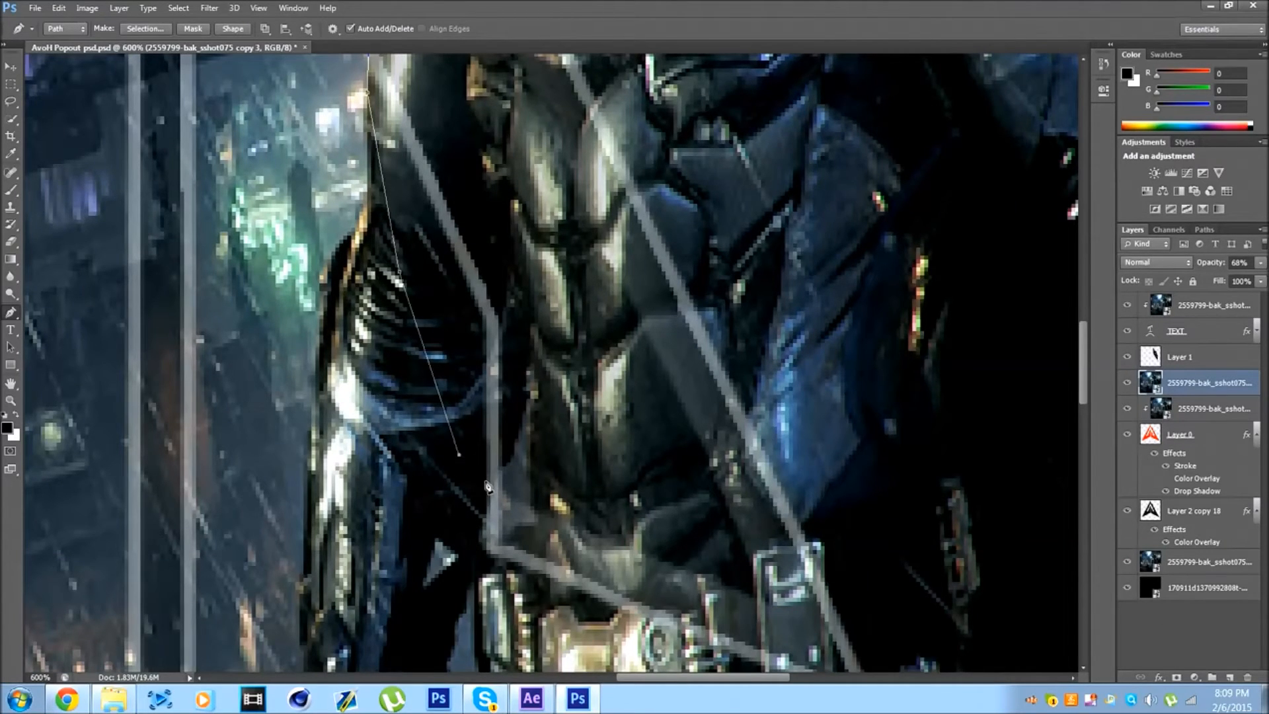
click(487, 481)
click(515, 438)
click(519, 422)
click(523, 406)
- Trace the path down the waist side of the gap and around its lower edge to the belt
click(538, 518)
click(531, 525)
click(519, 526)
click(510, 534)
click(507, 542)
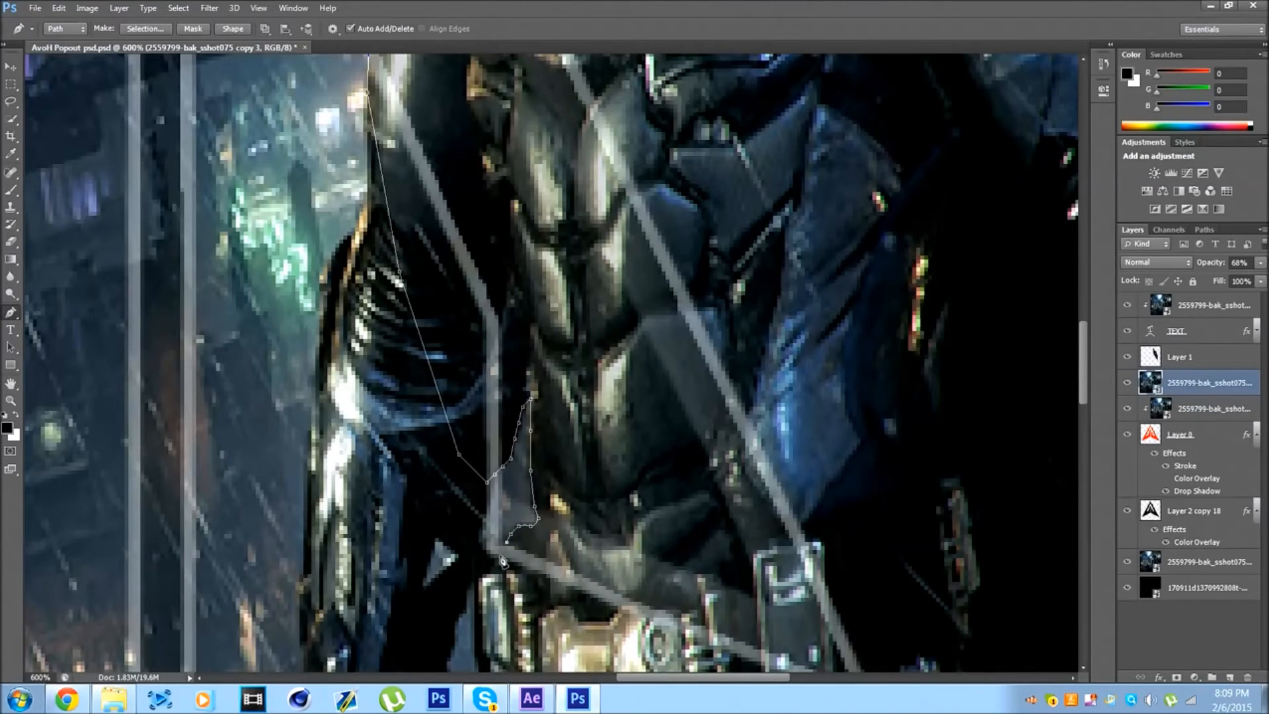
click(498, 542)
click(488, 542)
click(479, 561)
- Run the path roughly across the hips and up through the torso, closing it at the starting anchor on the shoulder
scroll(634, 641, down, 5)
click(795, 519)
scroll(795, 518, up, 3)
click(937, 607)
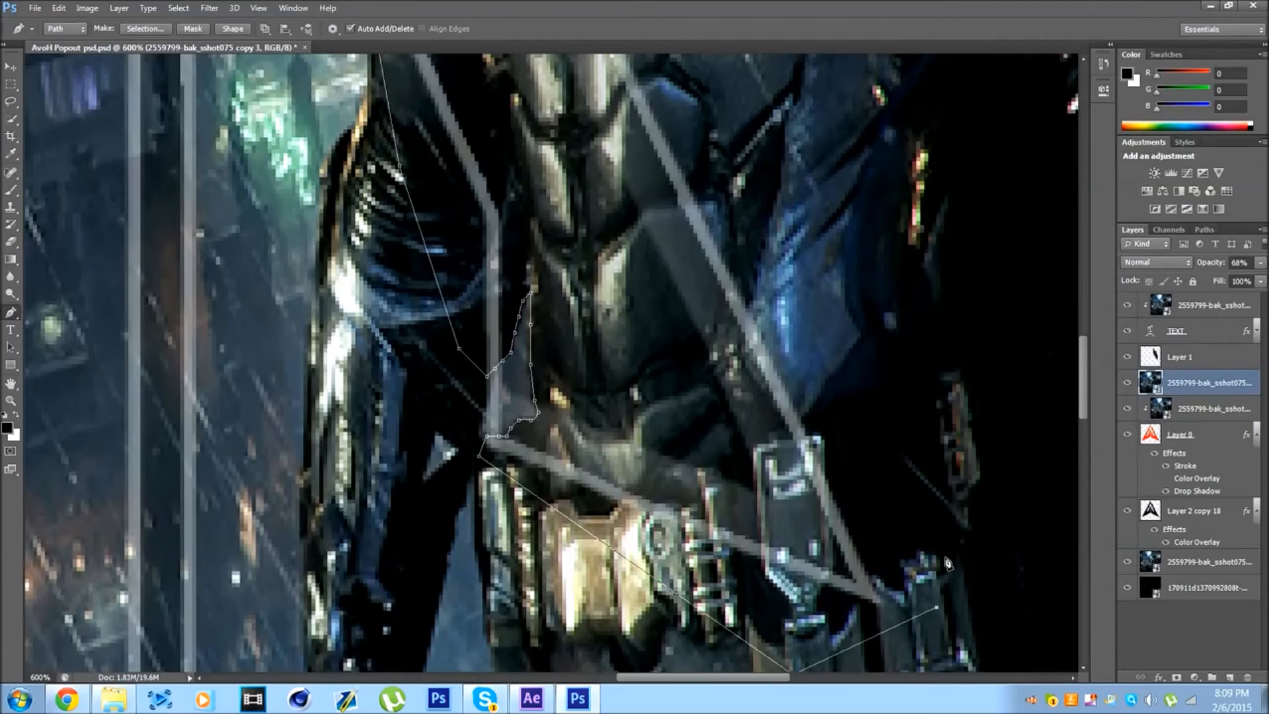
scroll(687, 291, up, 6)
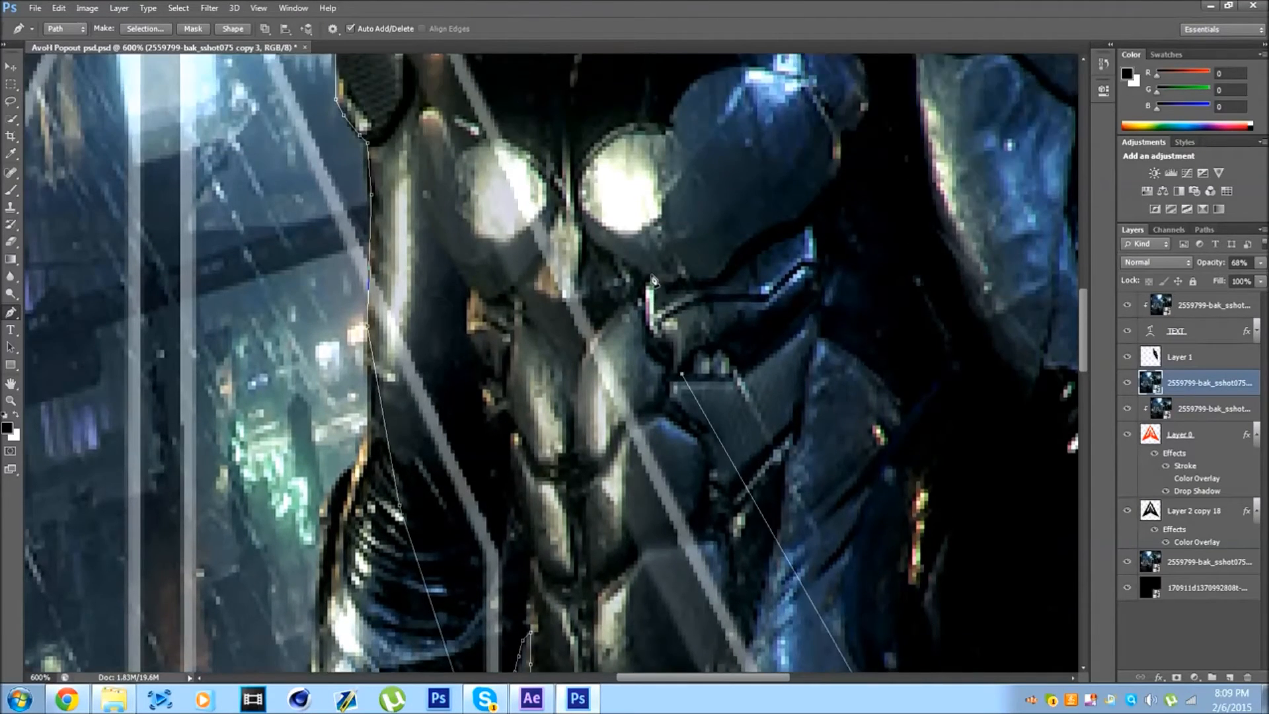
scroll(652, 281, up, 6)
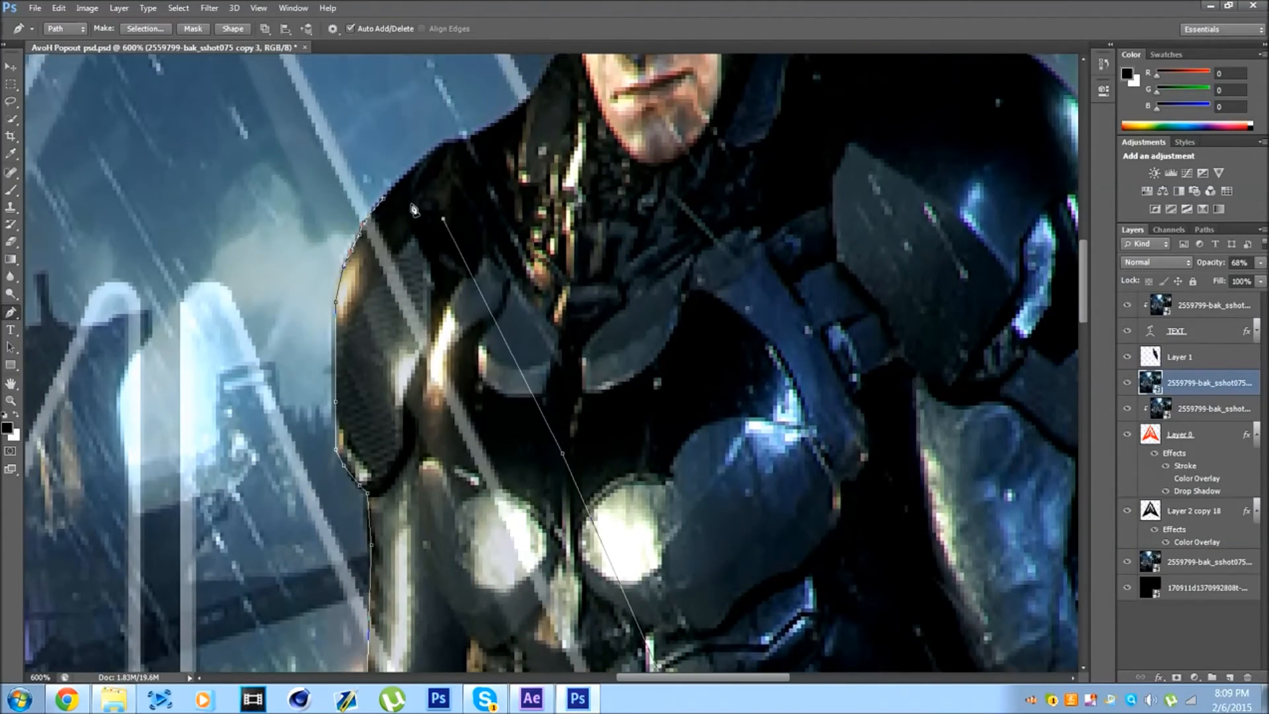
click(383, 199)
- Convert the closed path into a selection and copy the selected area to a new layer with Layer Via Copy
right_click(390, 270)
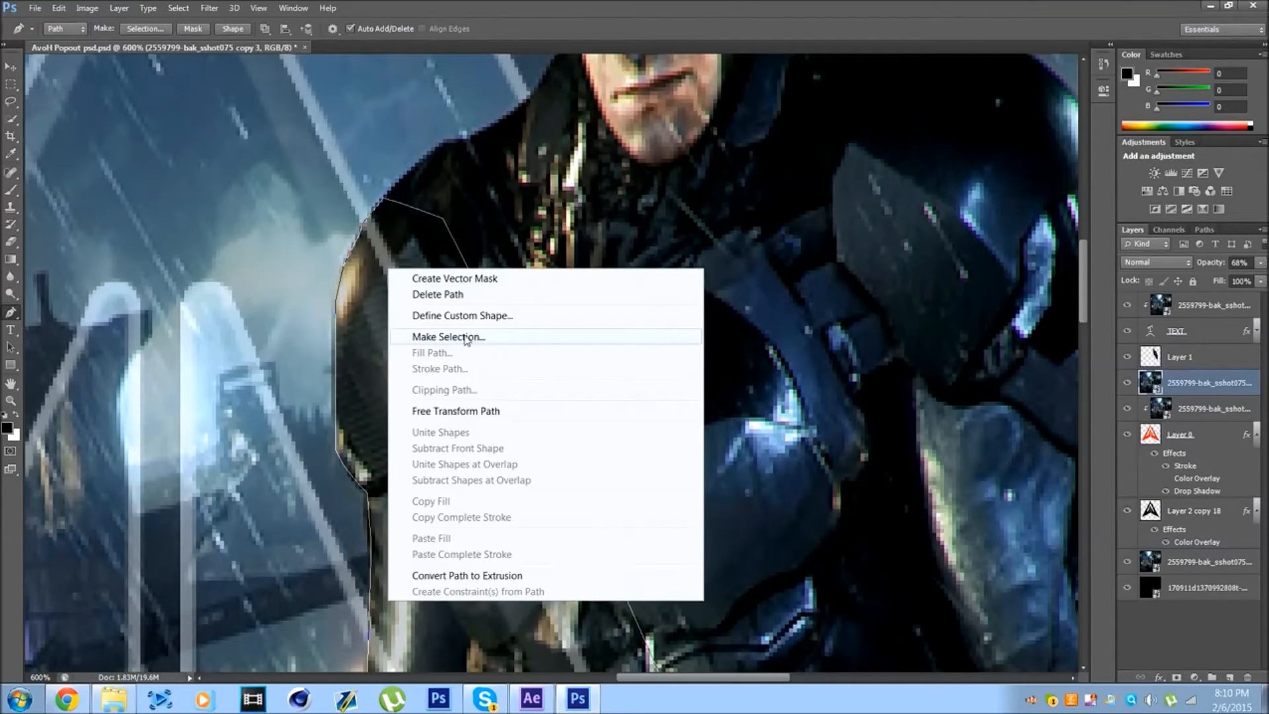
click(476, 337)
click(710, 208)
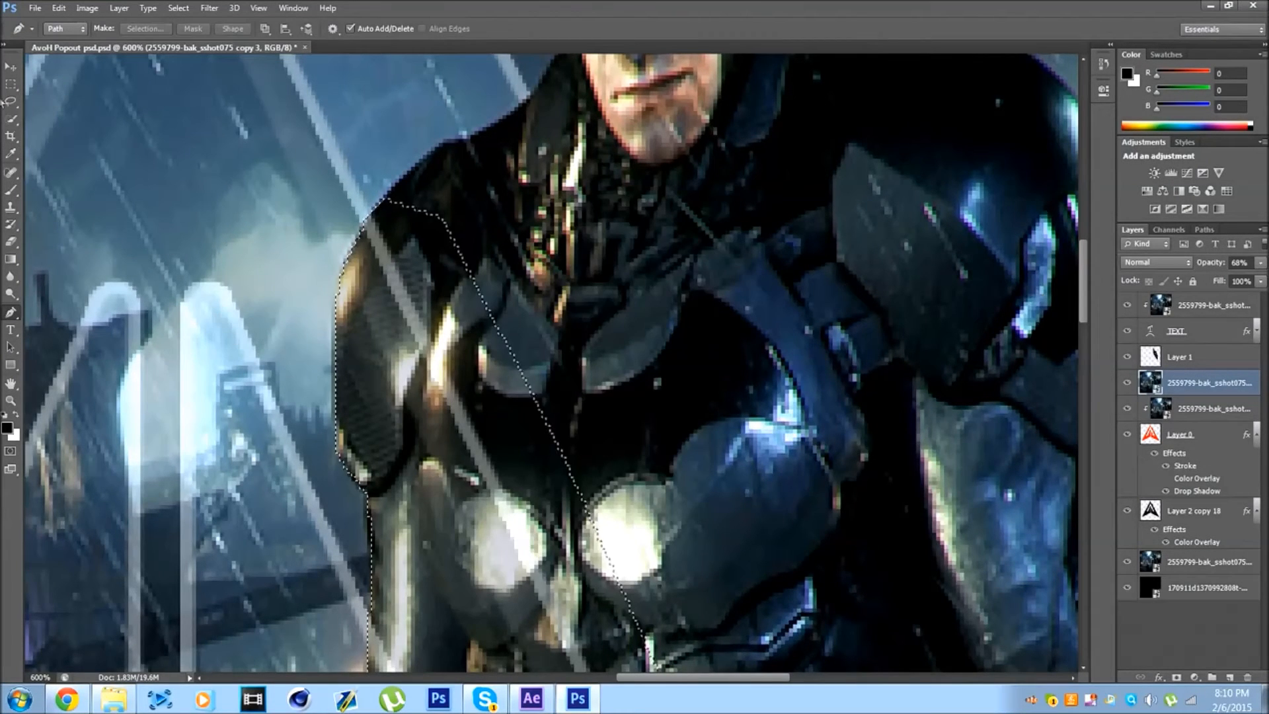
key(m)
right_click(472, 348)
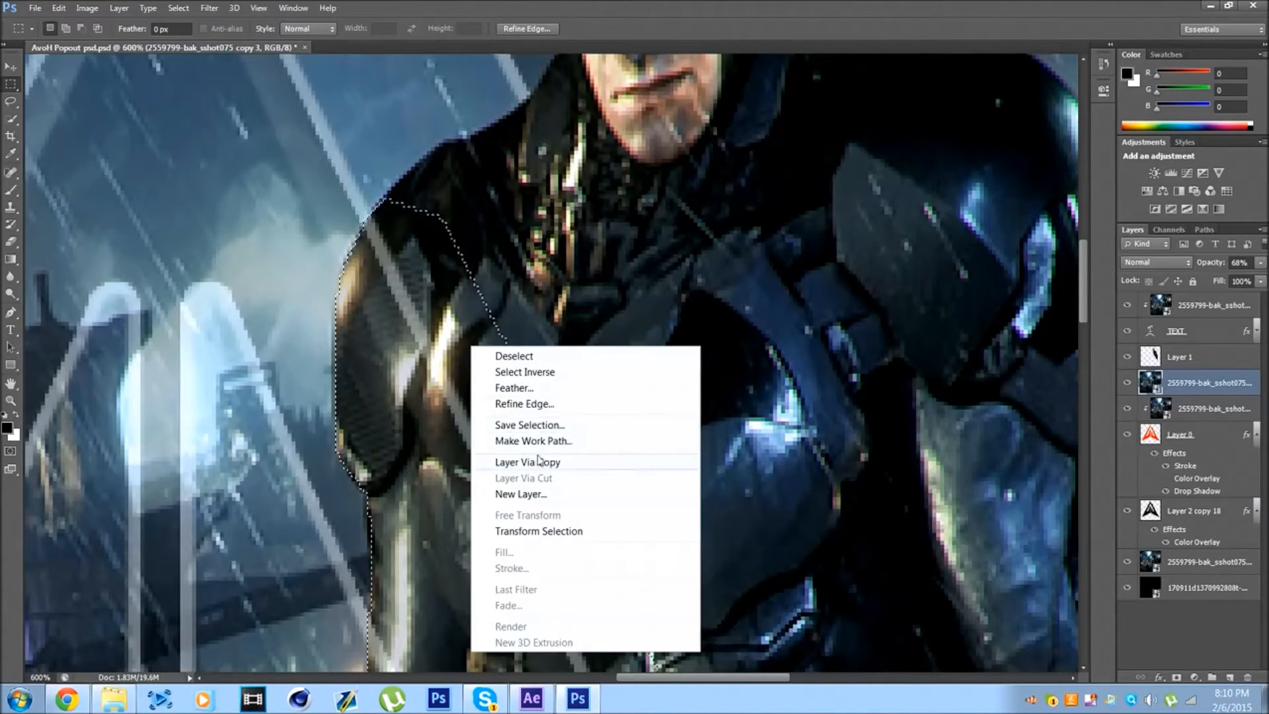
click(527, 462)
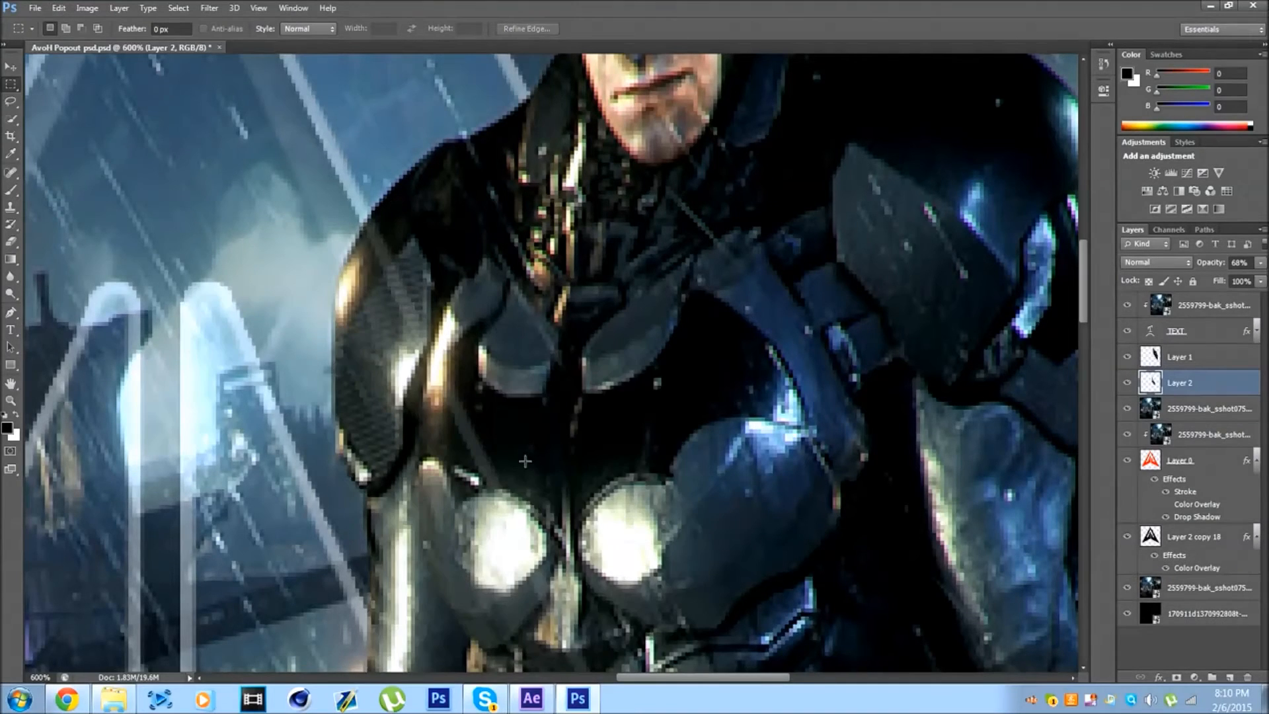
- Raise the new cut-out layer's opacity to full and delete the semi-transparent Batman image layer beneath it
click(1260, 263)
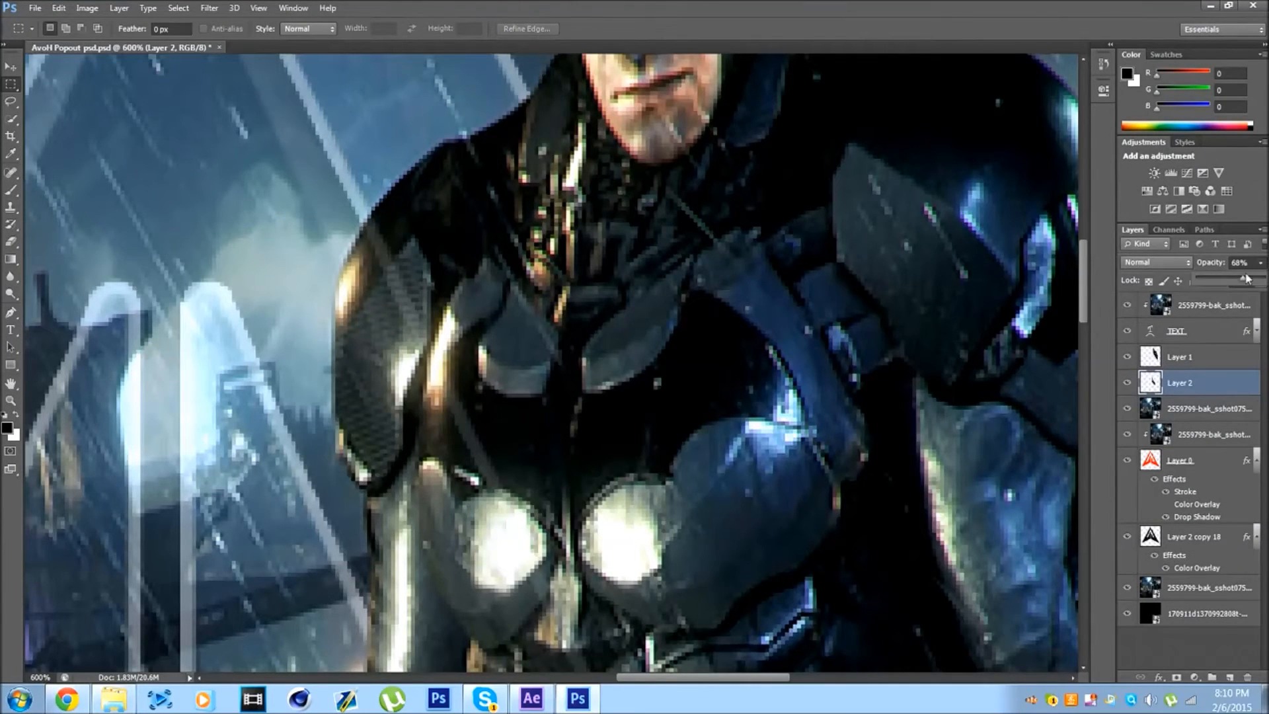
click(1192, 402)
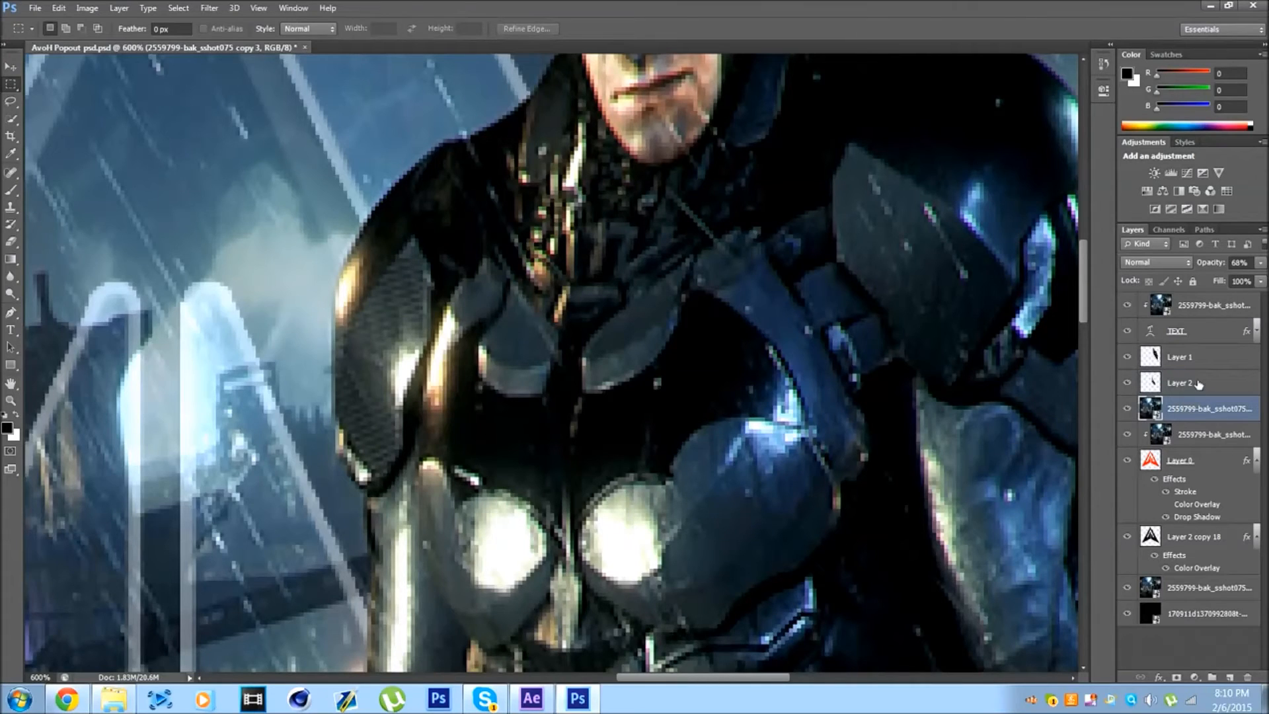
key(Delete)
- View the whole composition at 100% to check the finished cut-out against the logo
click(39, 677)
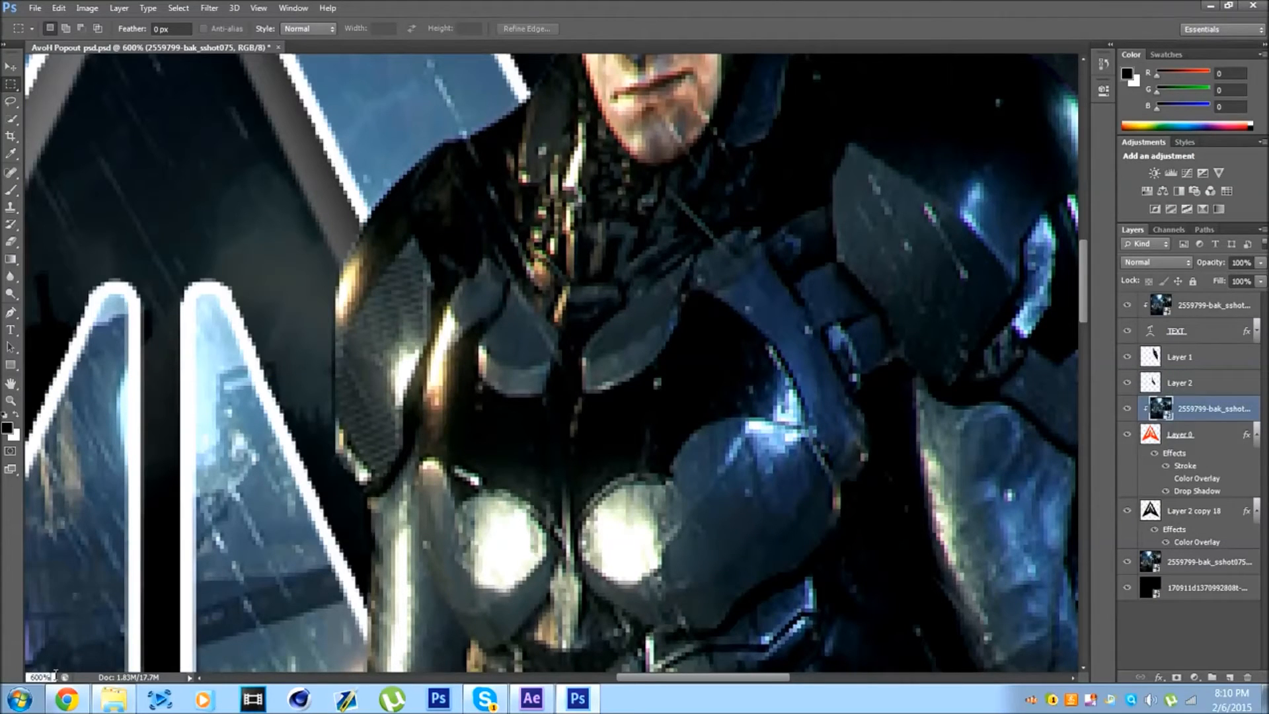
text(100)
key(Return)
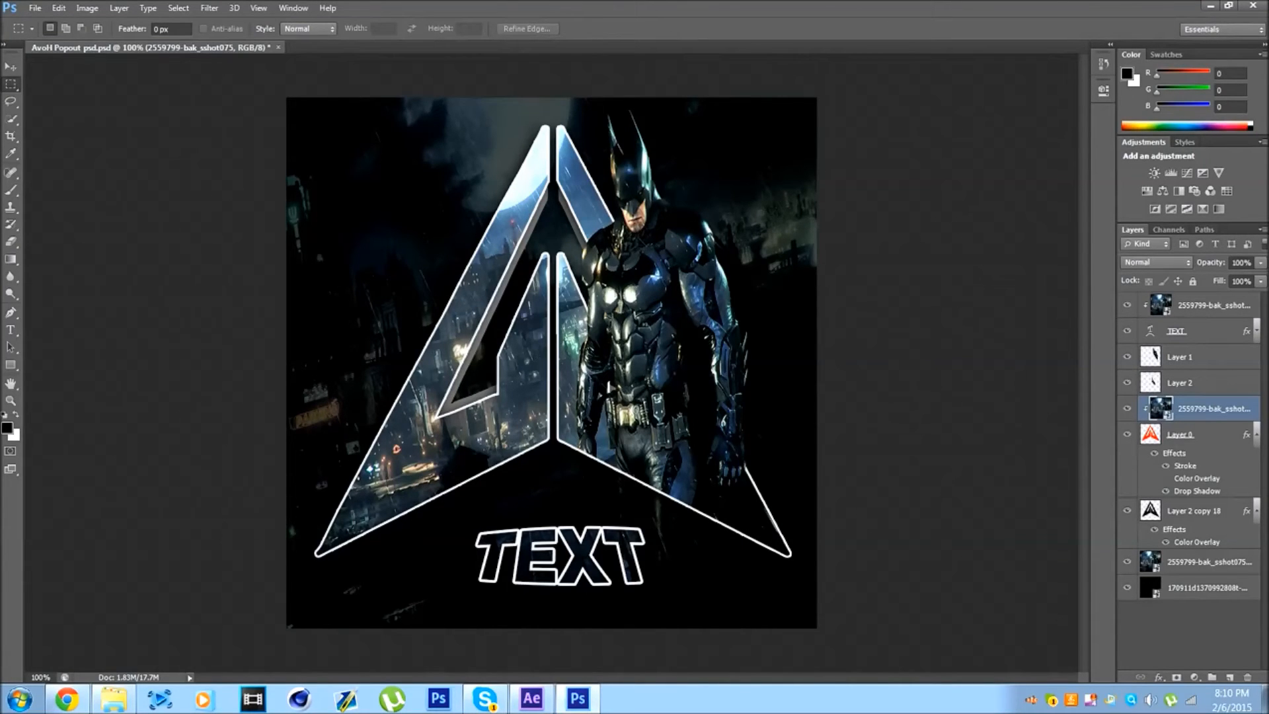
- Try replacing the clipped text layer's wording with random letters and restore it to TEXT
double_click(1150, 330)
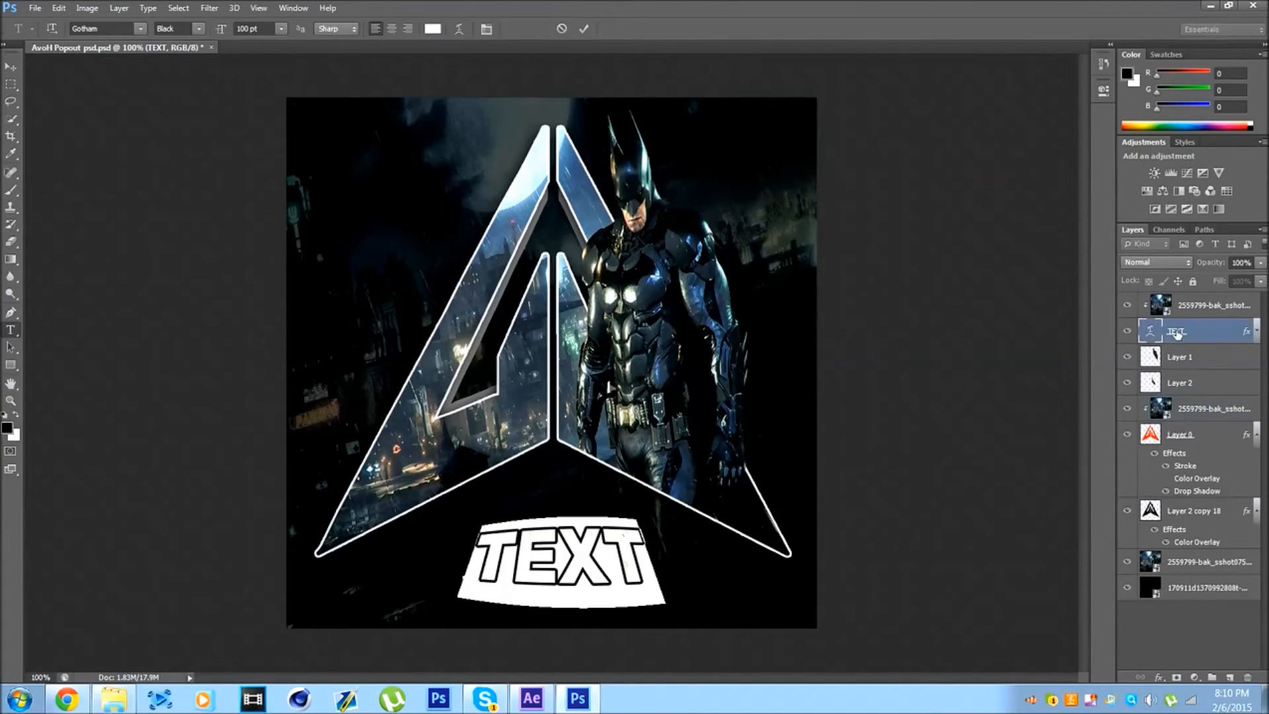
text(hgsfijbds)
key(BackSpace)
key(BackSpace)
key(BackSpace)
key(BackSpace)
key(BackSpace)
key(BackSpace)
key(BackSpace)
key(BackSpace)
key(BackSpace)
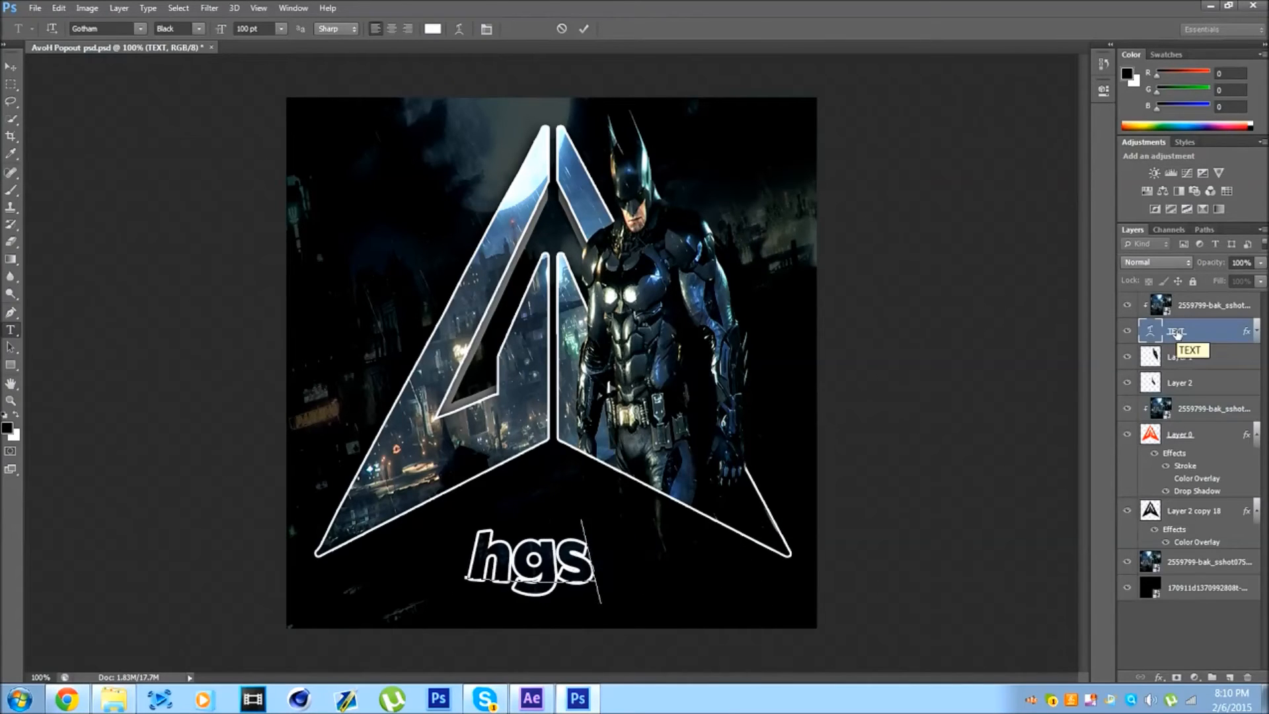
text(TEXT)
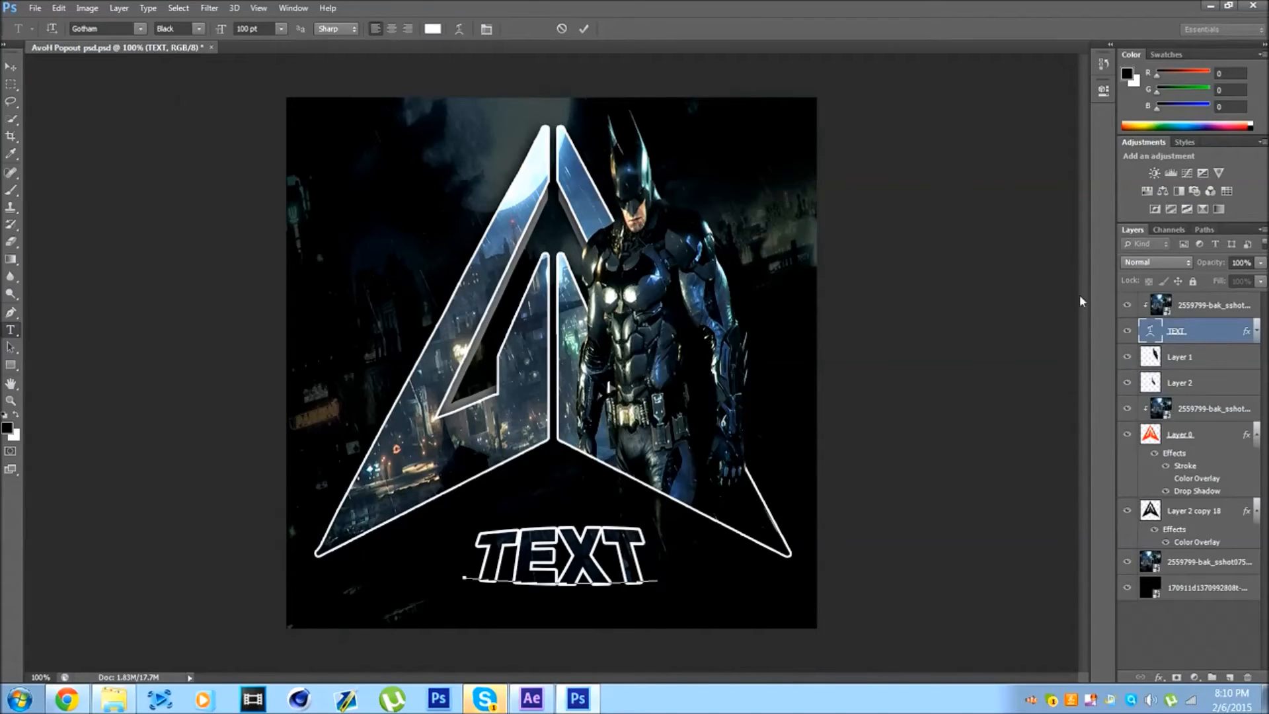
click(1146, 328)
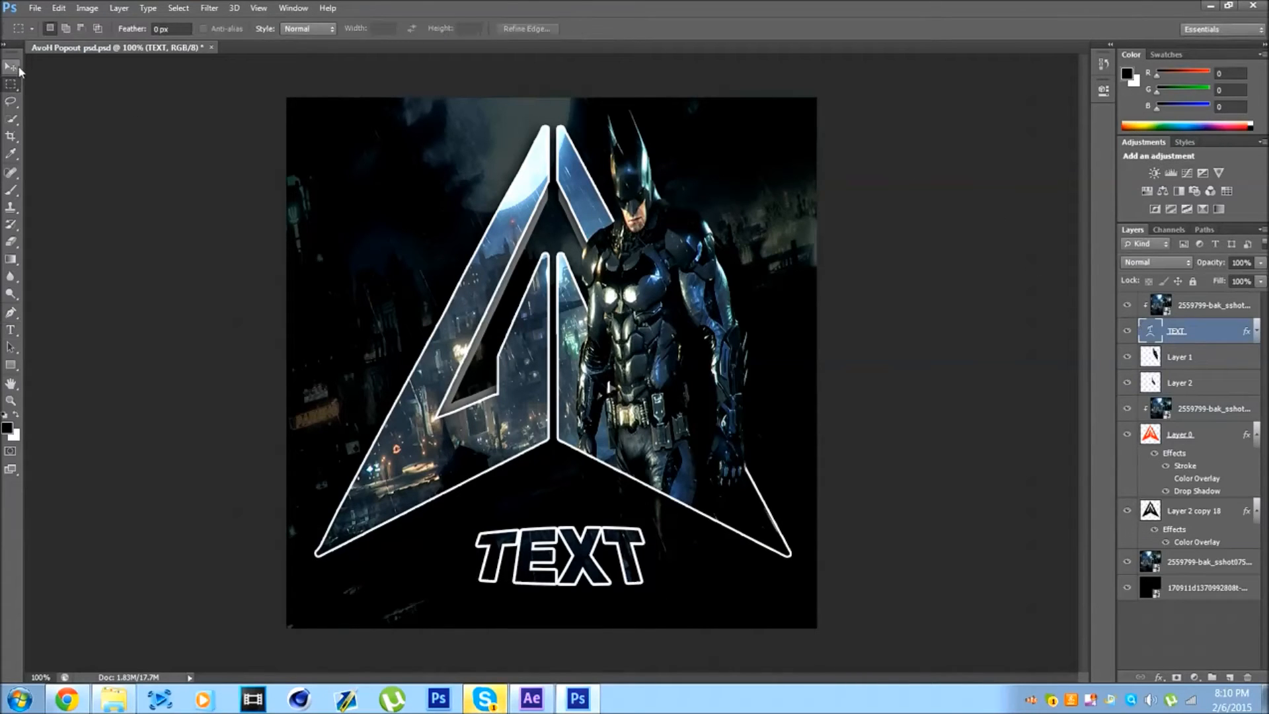
click(12, 67)
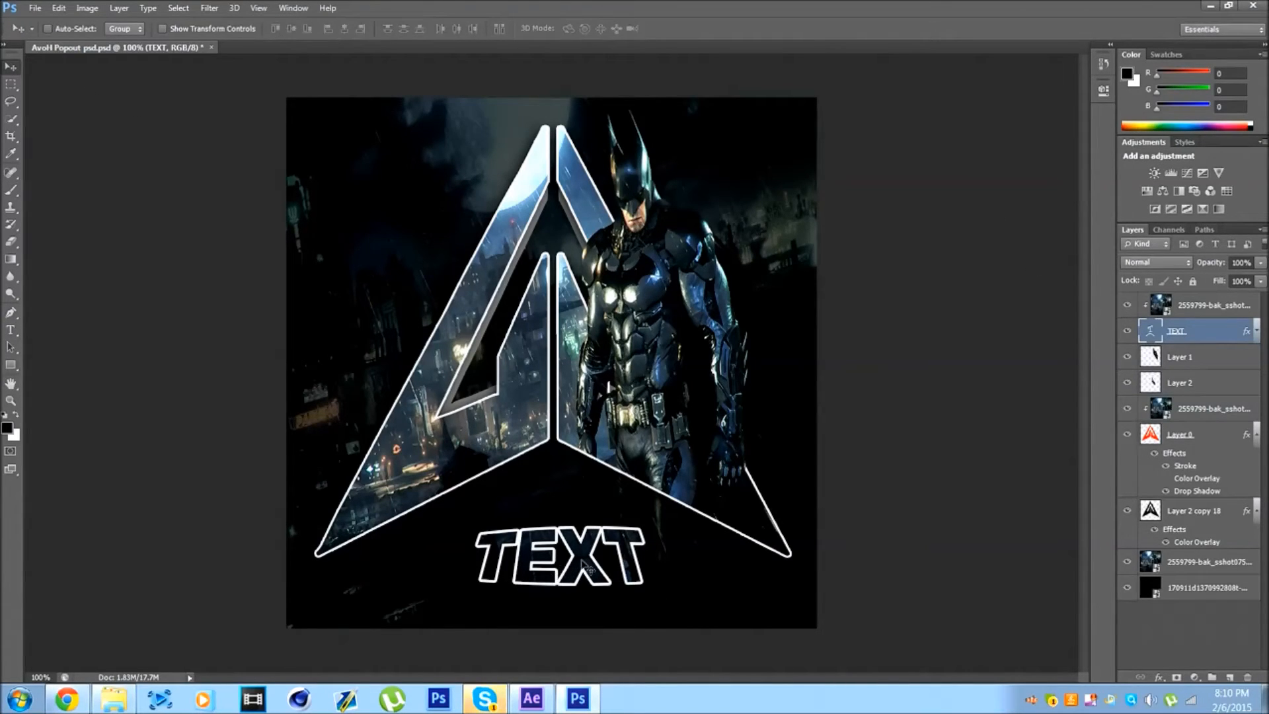
- Try the text layer's wording in lowercase as "text" and change it back to uppercase TEXT
double_click(1148, 331)
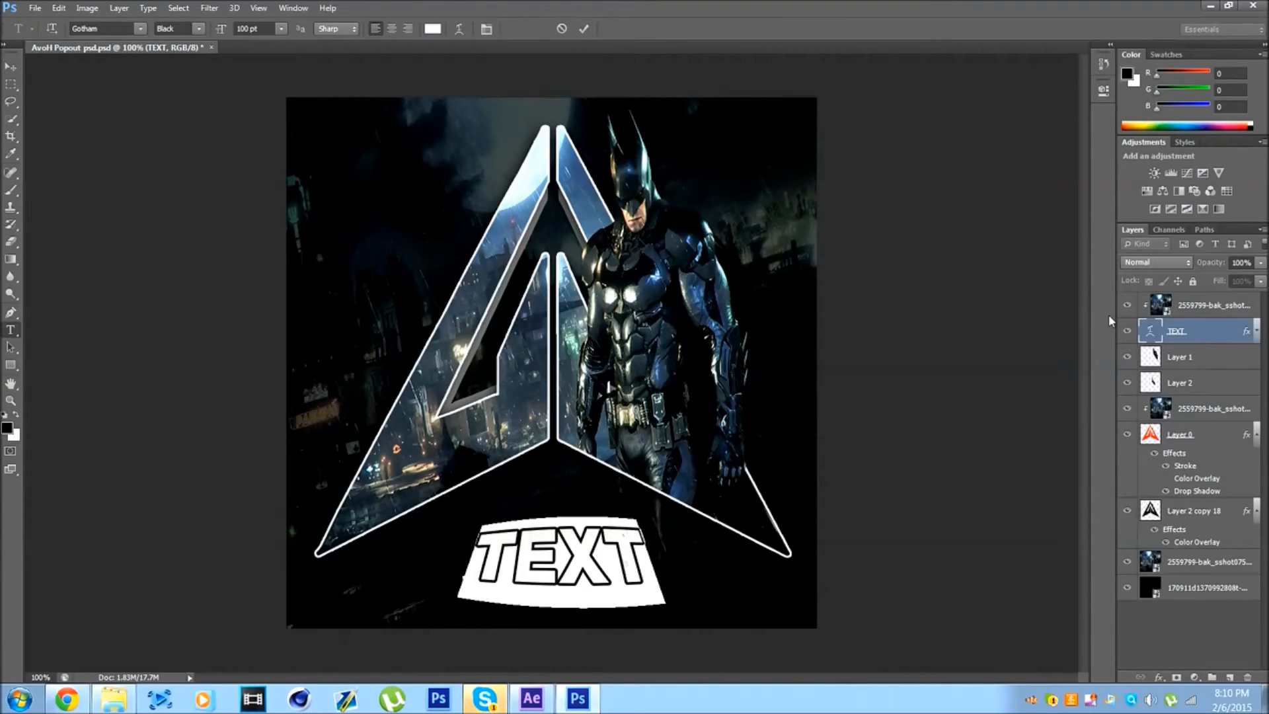
text(text)
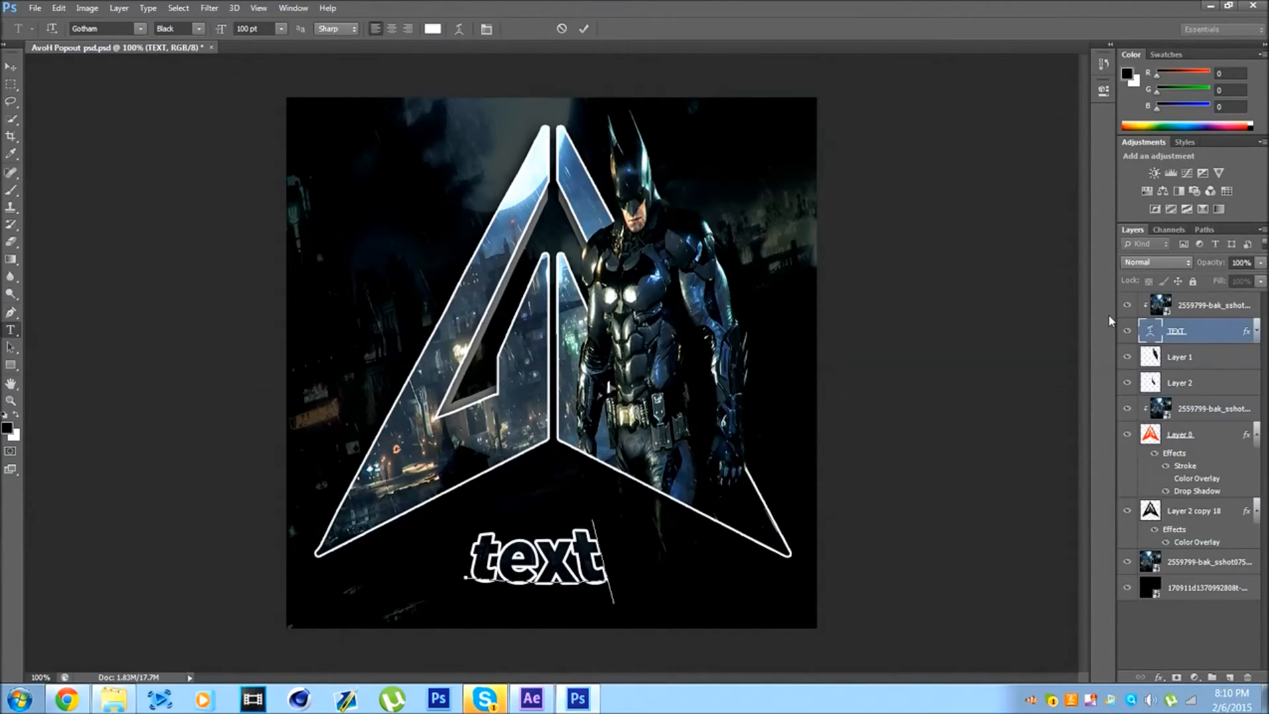
key(BackSpace)
key(BackSpace)
key(BackSpace)
key(BackSpace)
text(TE)
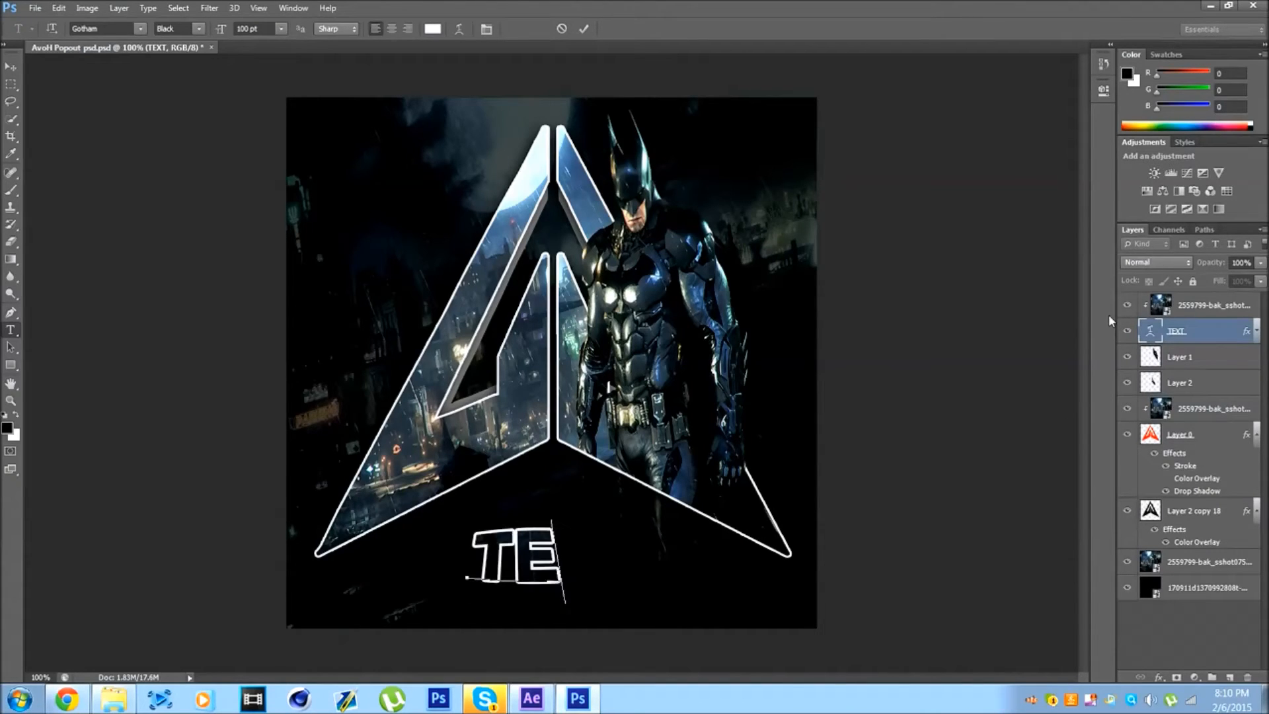
text(XT)
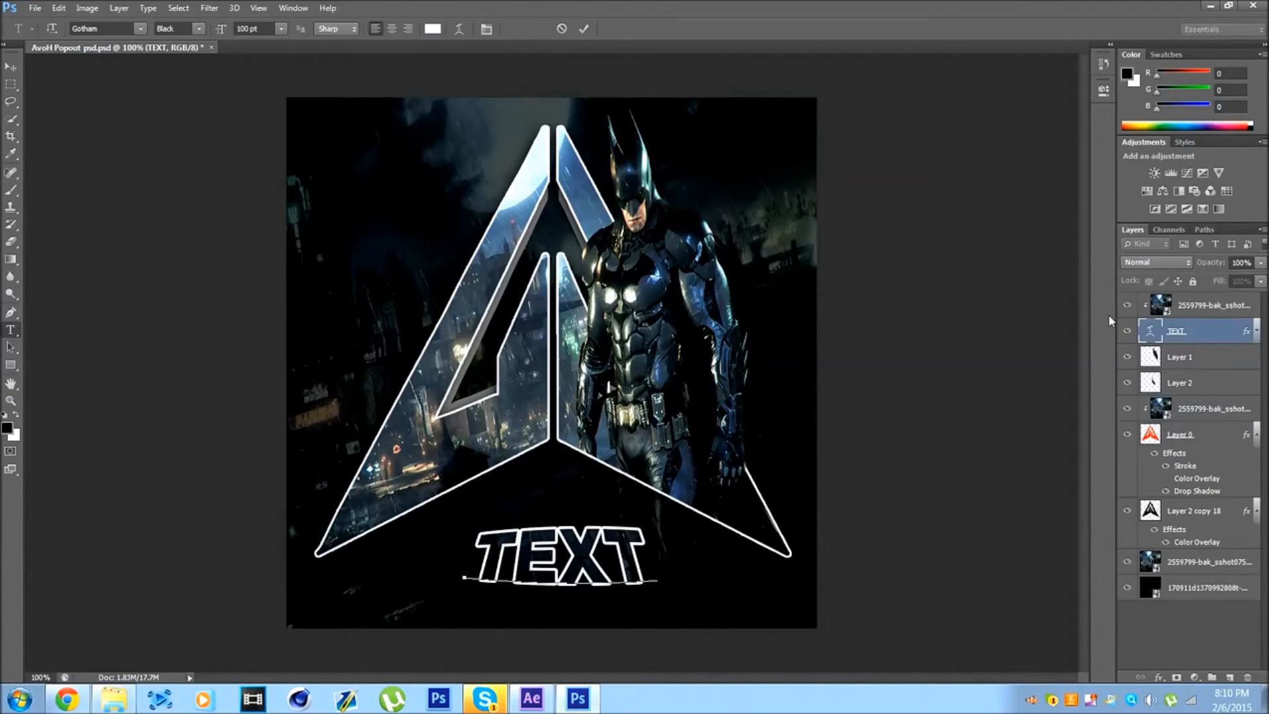
click(1146, 336)
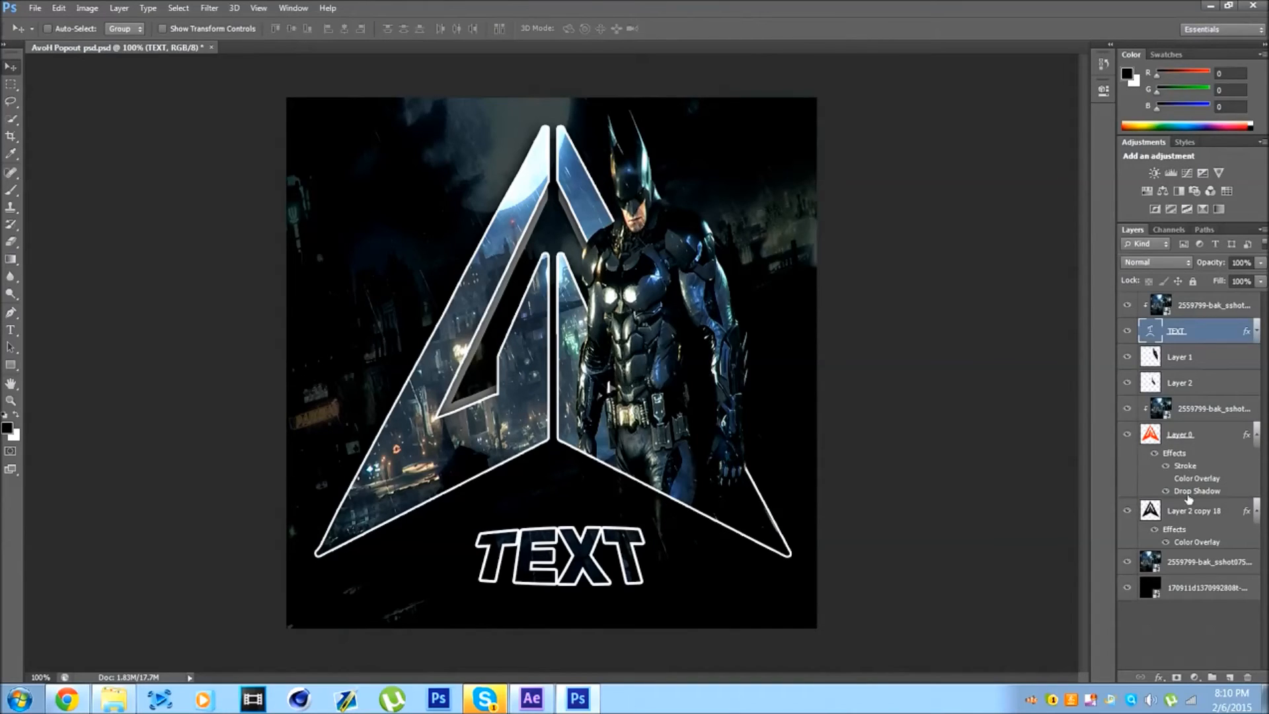
- Close the AvoH Popout psd.psd document, saving its changes
click(210, 48)
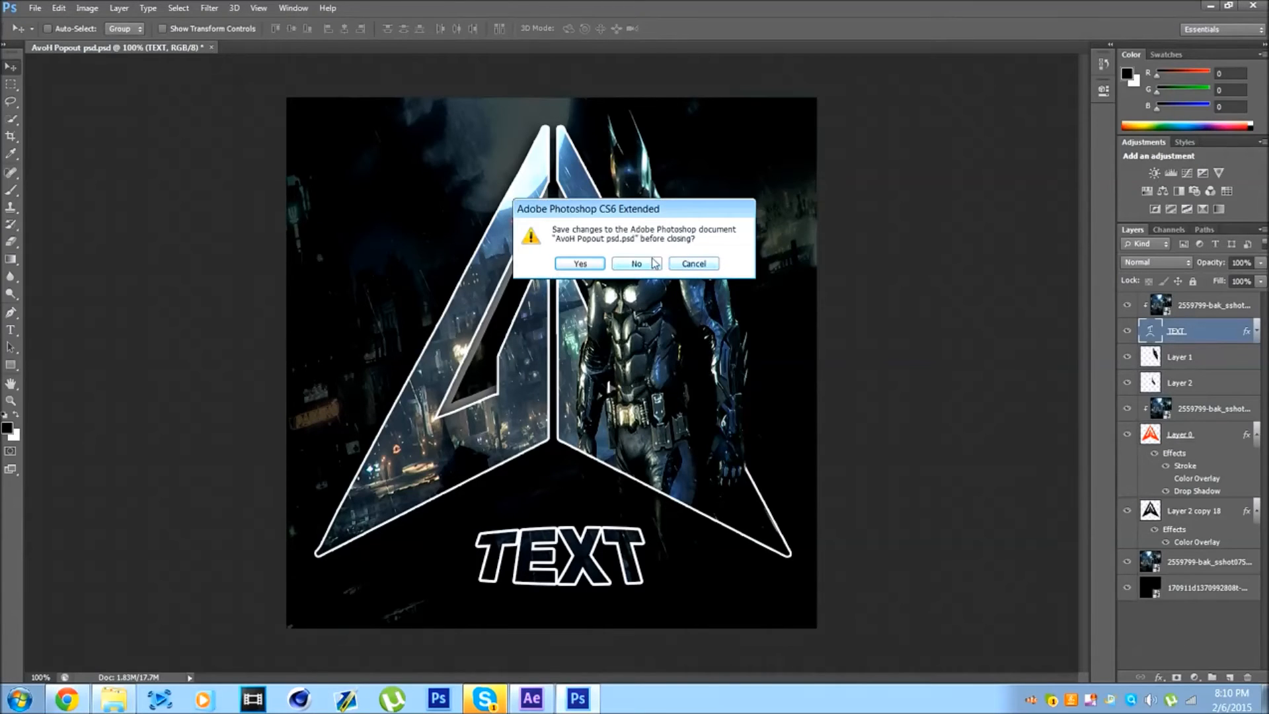
click(588, 264)
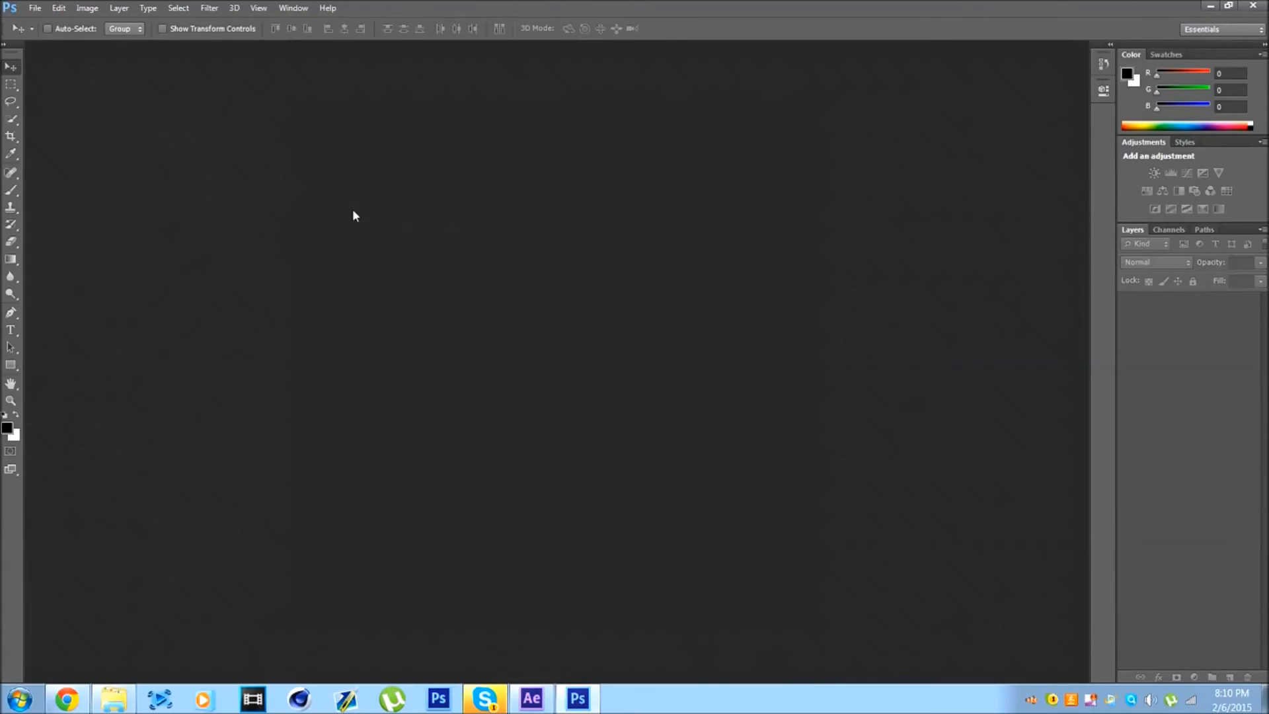
- Open AvoH Popout psd.psd from the AvoH Logo folder
click(35, 8)
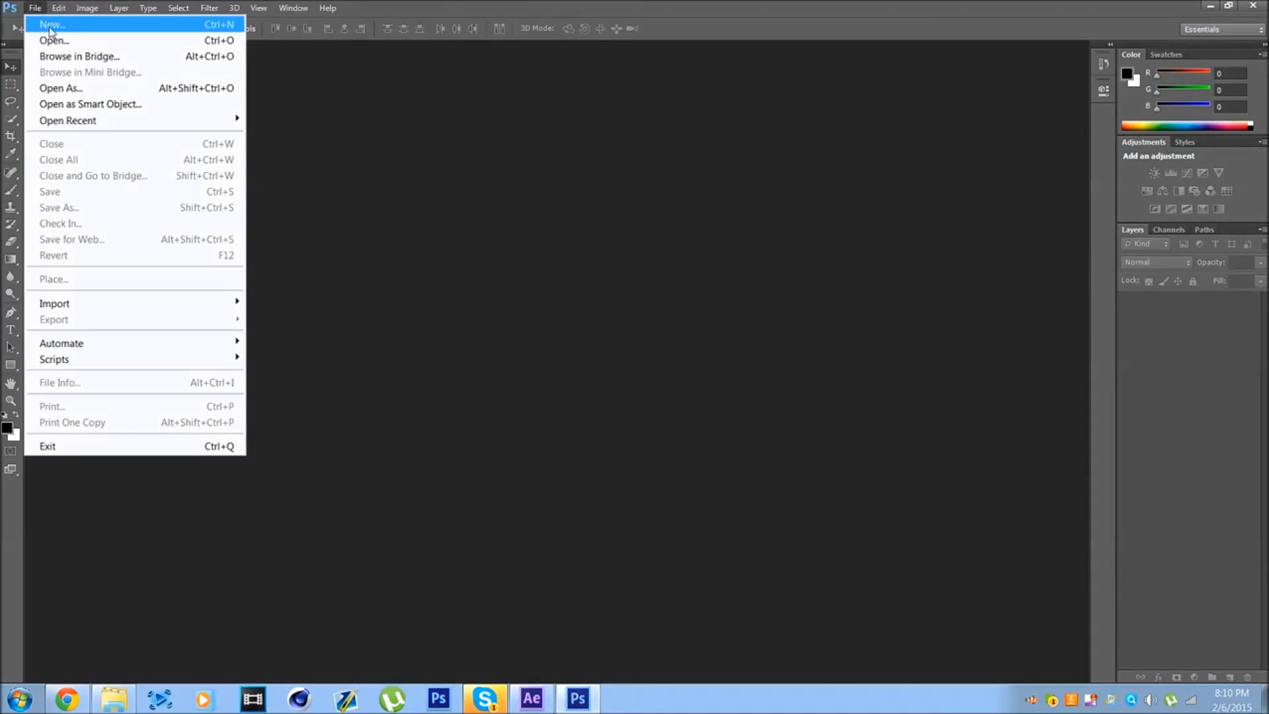
key(ctrl+o)
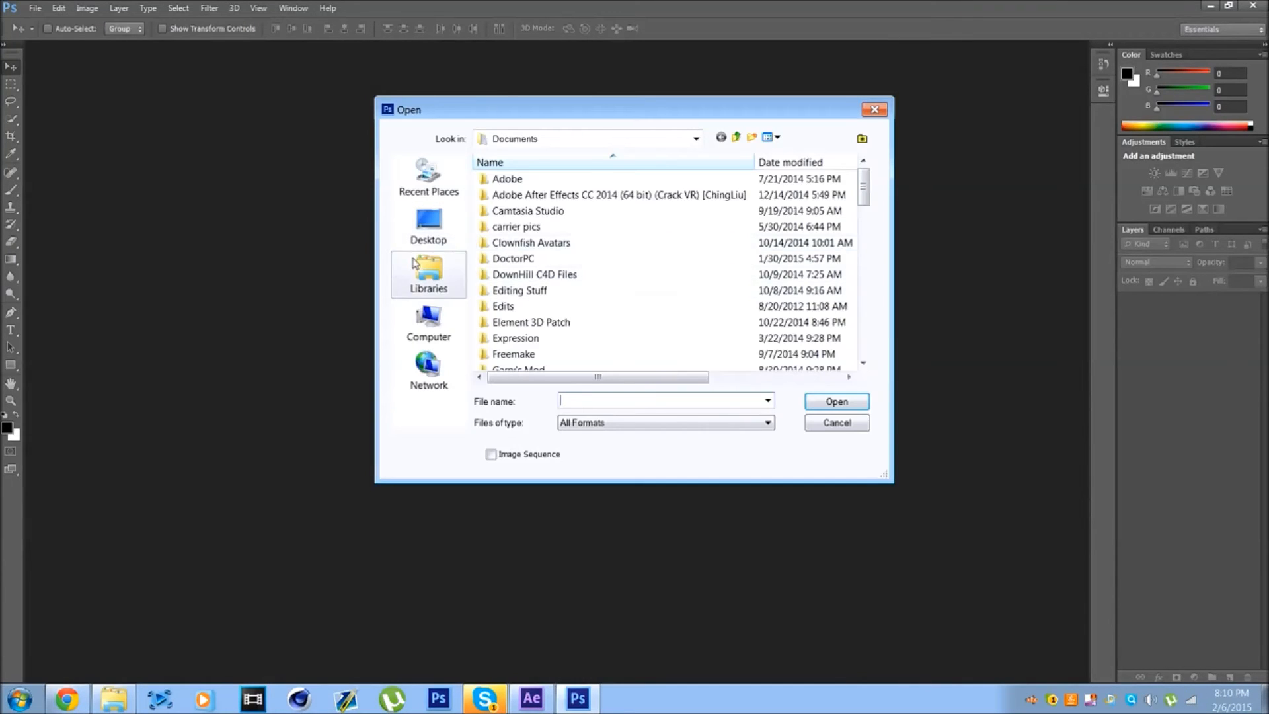
click(429, 271)
double_click(552, 248)
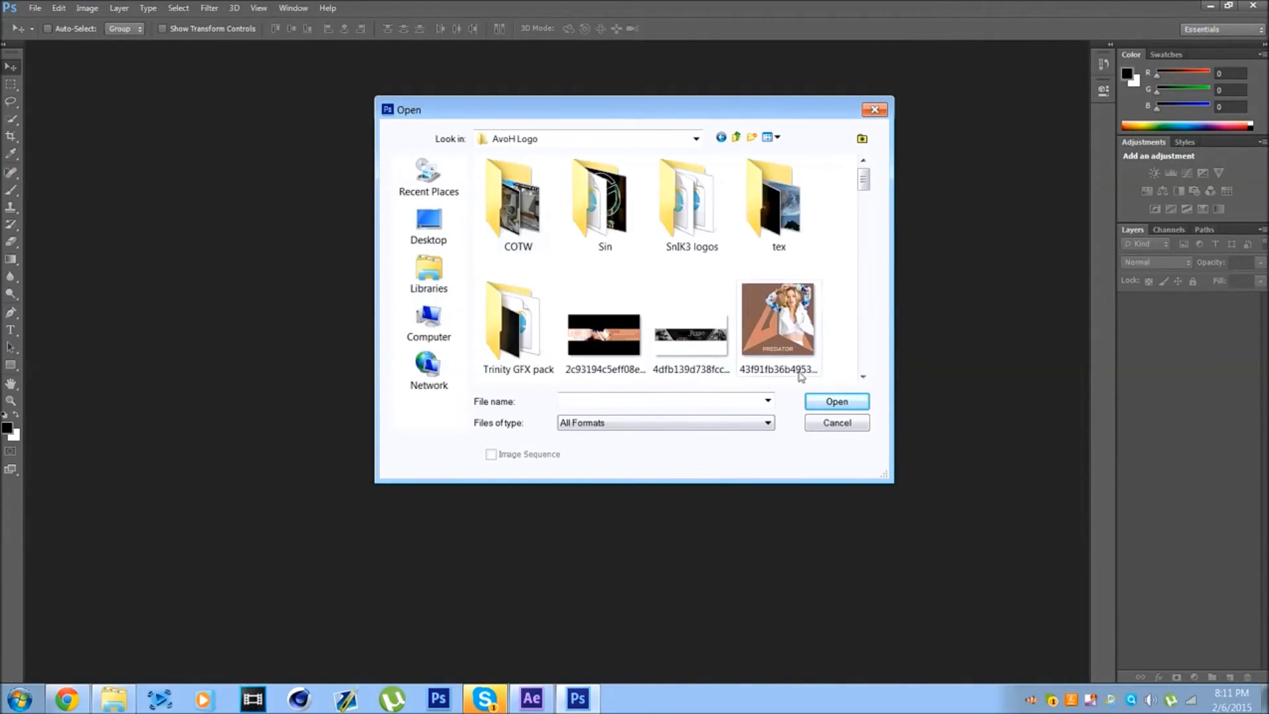
scroll(613, 304, down, 3)
scroll(613, 332, down, 1)
click(613, 332)
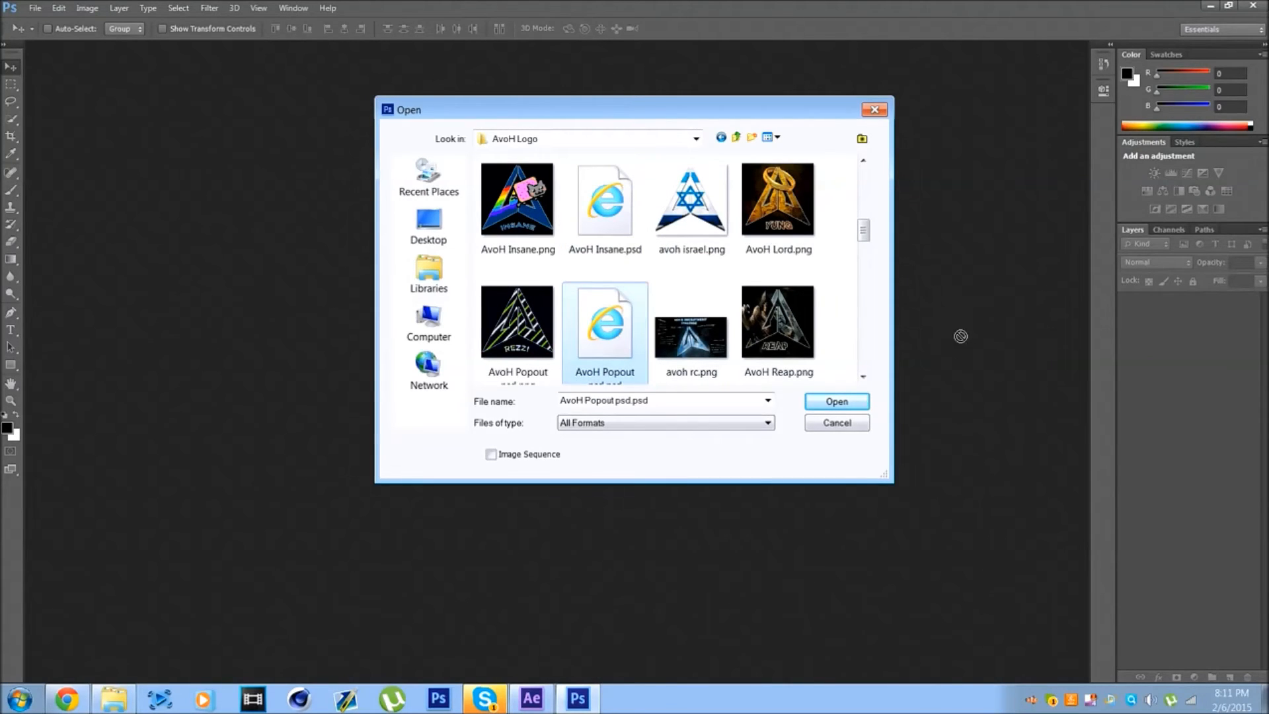
double_click(605, 323)
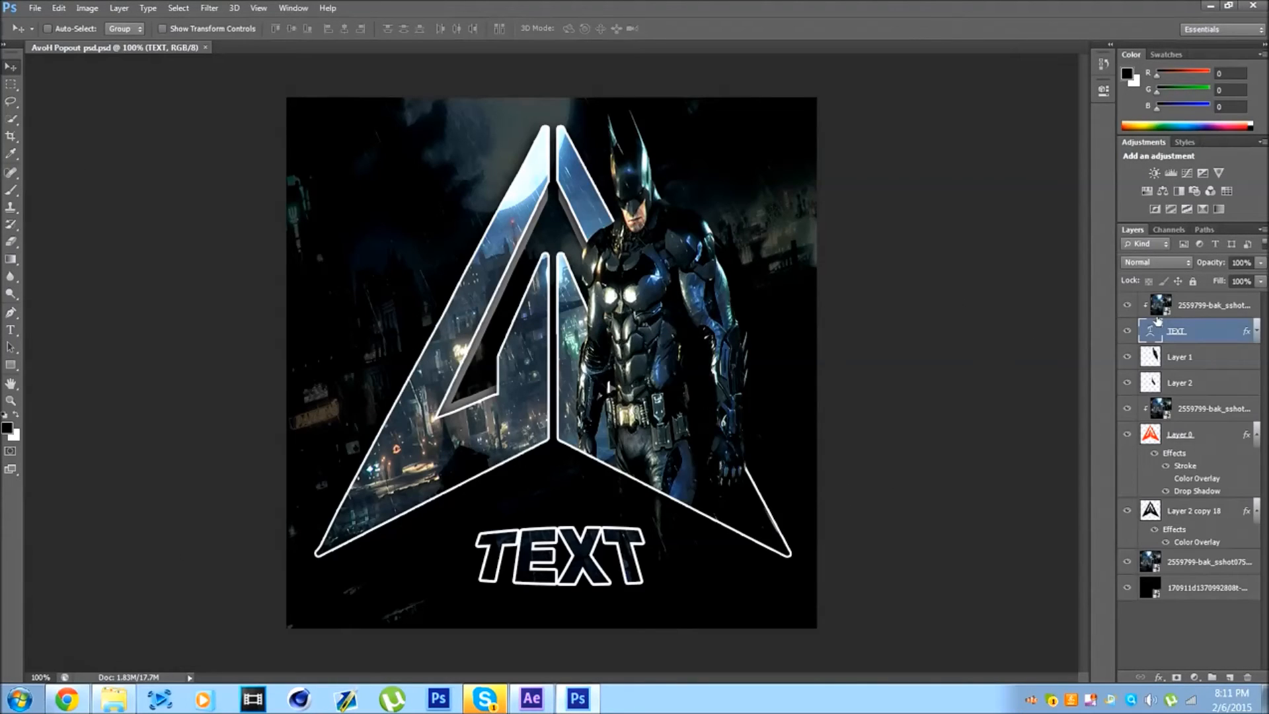
- Delete the Batman image layers and the cut-out layers Layer 1 and Layer 2, leaving the logo, text and black background
click(1177, 331)
key(Delete)
key(Delete)
key(Delete)
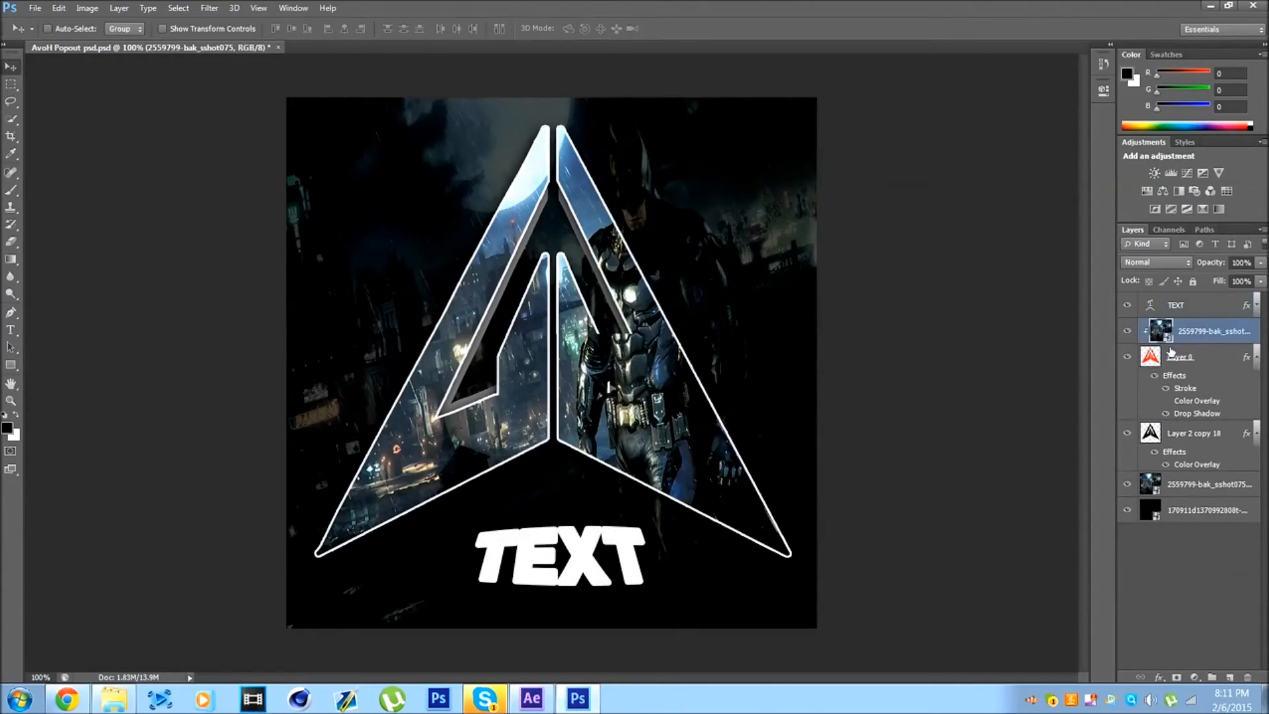
click(1165, 456)
key(Delete)
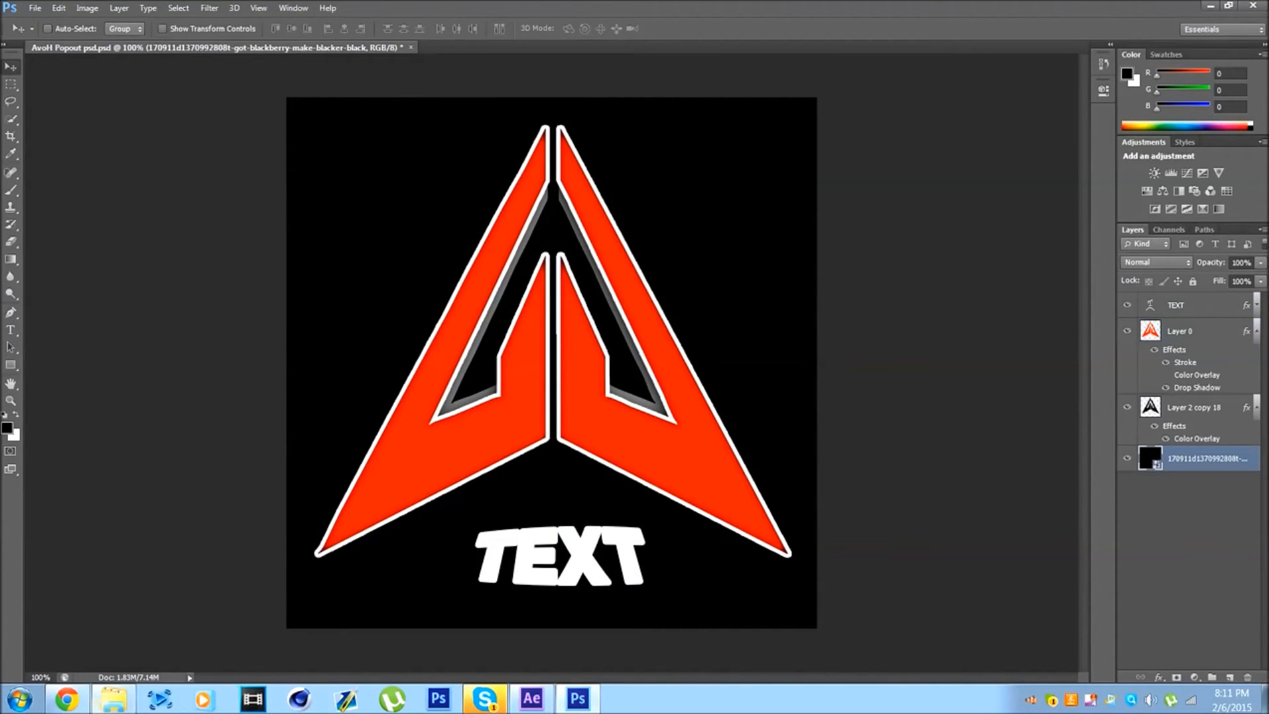
- Place the middle-earth-the-lord-of-the-rings wallpaper from the Pictures library into the document, above the black background layer
click(114, 698)
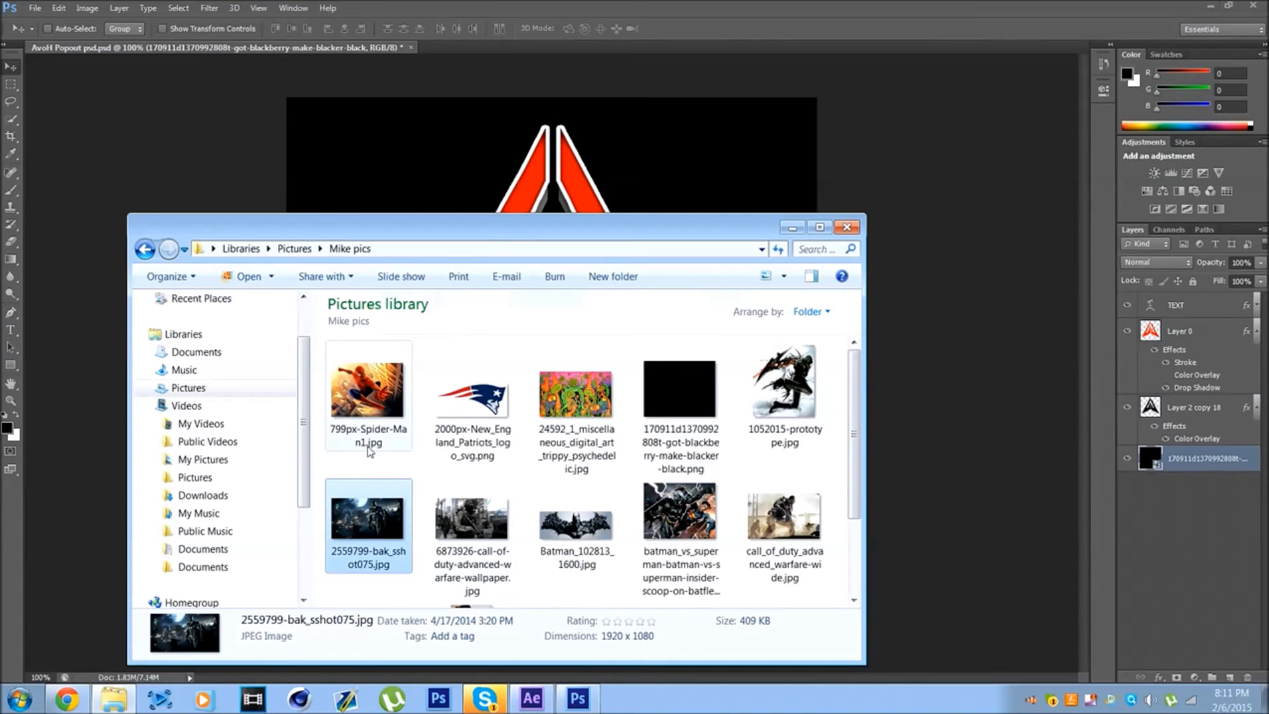
click(145, 249)
scroll(425, 439, down, 6)
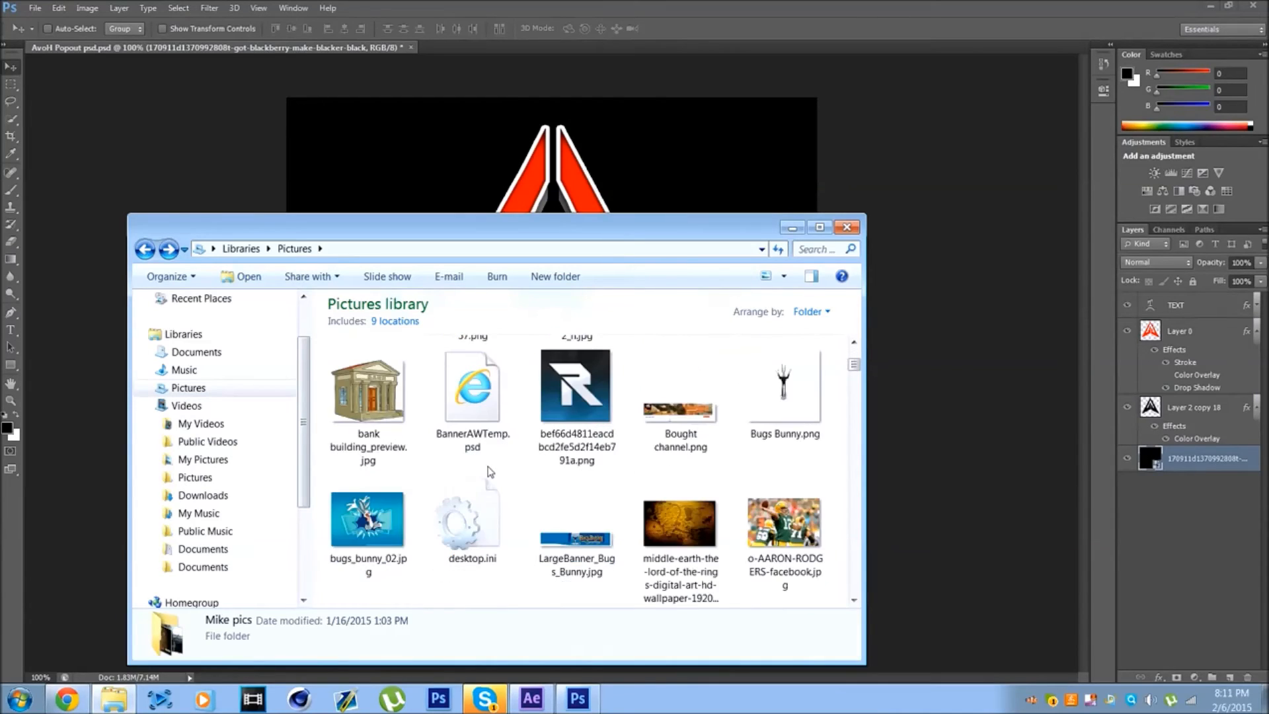
scroll(492, 471, down, 2)
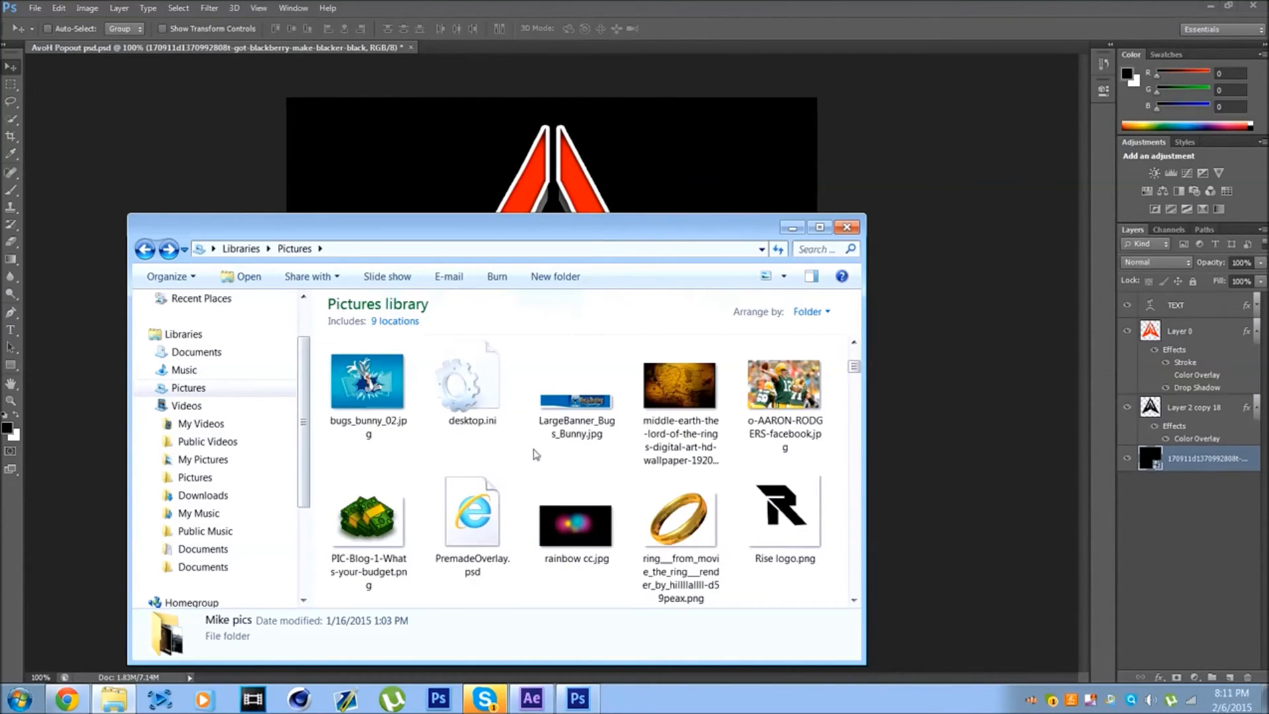
click(679, 386)
click(639, 196)
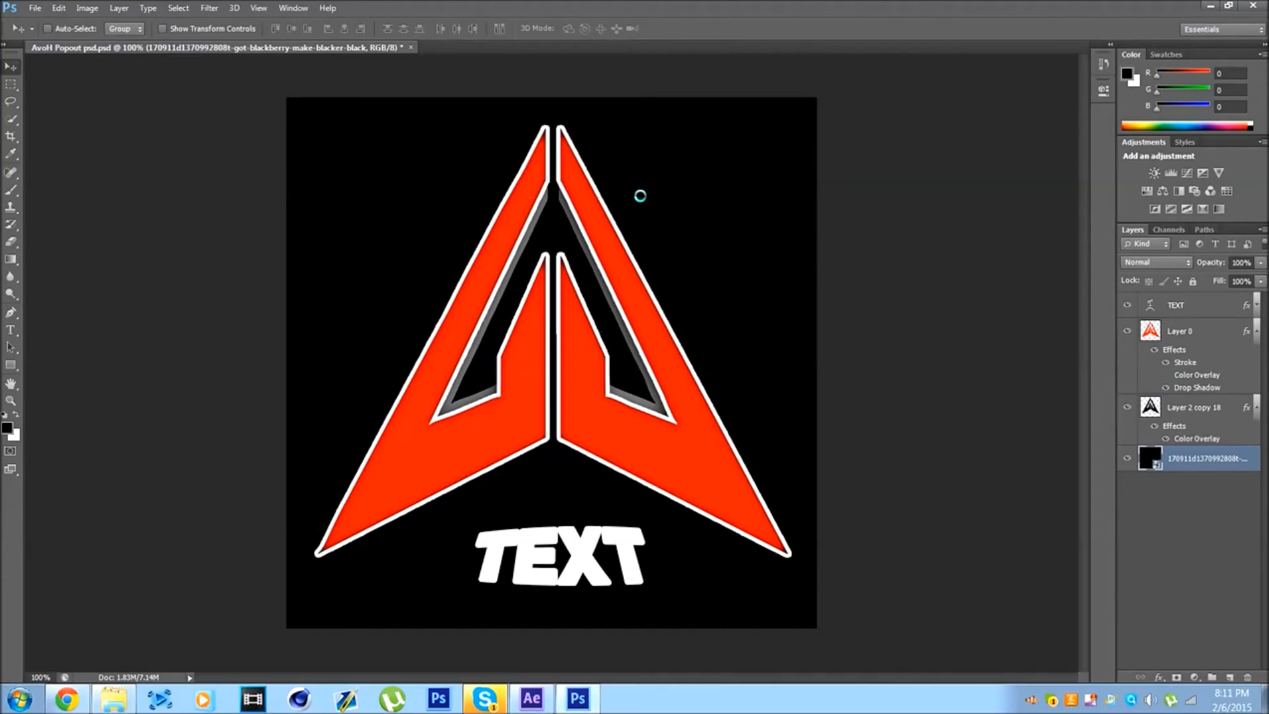
- Stretch the placed map to about 46.6% width and 68.7% height so that it covers the whole canvas
drag(287, 196, 249, 98)
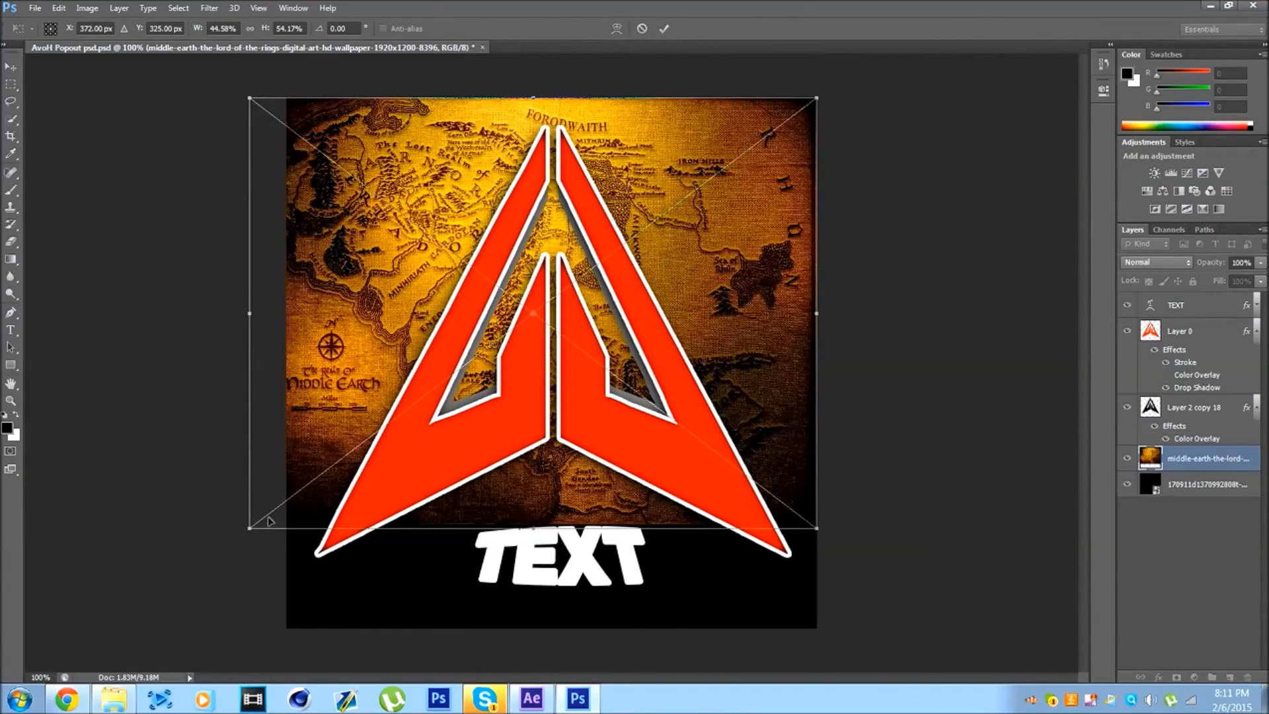
drag(248, 530, 223, 641)
drag(771, 605, 782, 605)
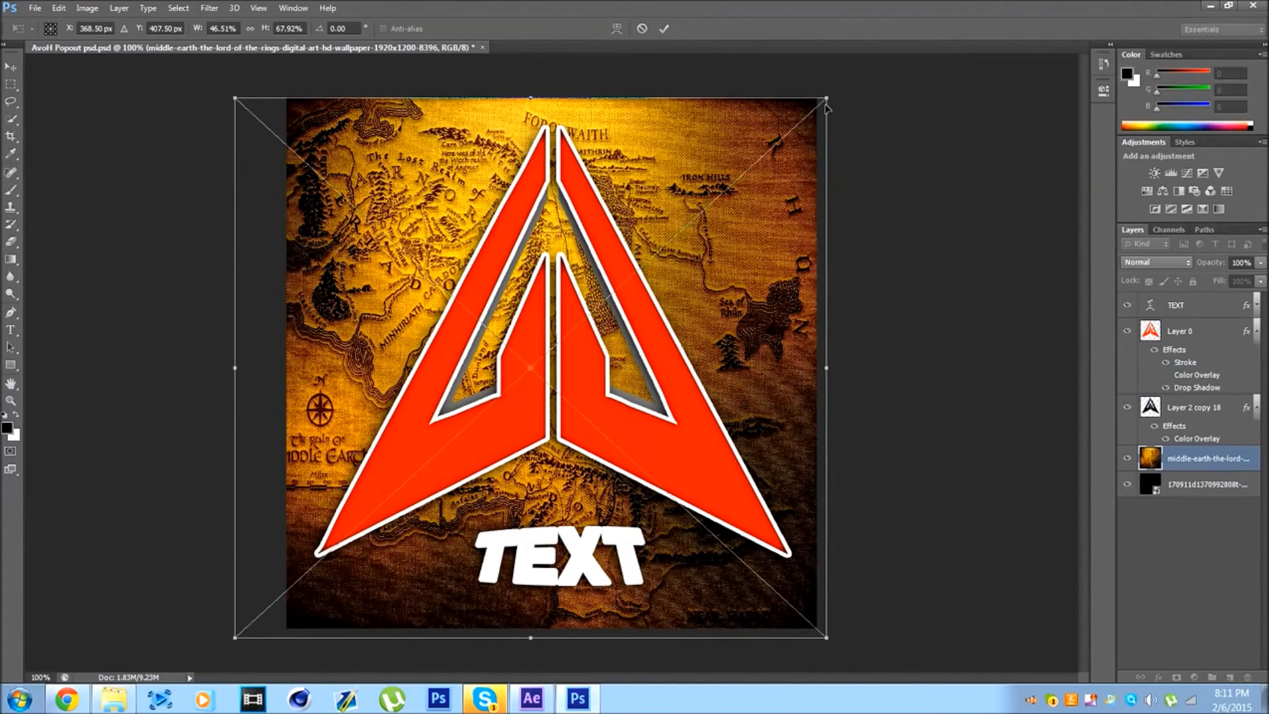
drag(830, 98, 826, 96)
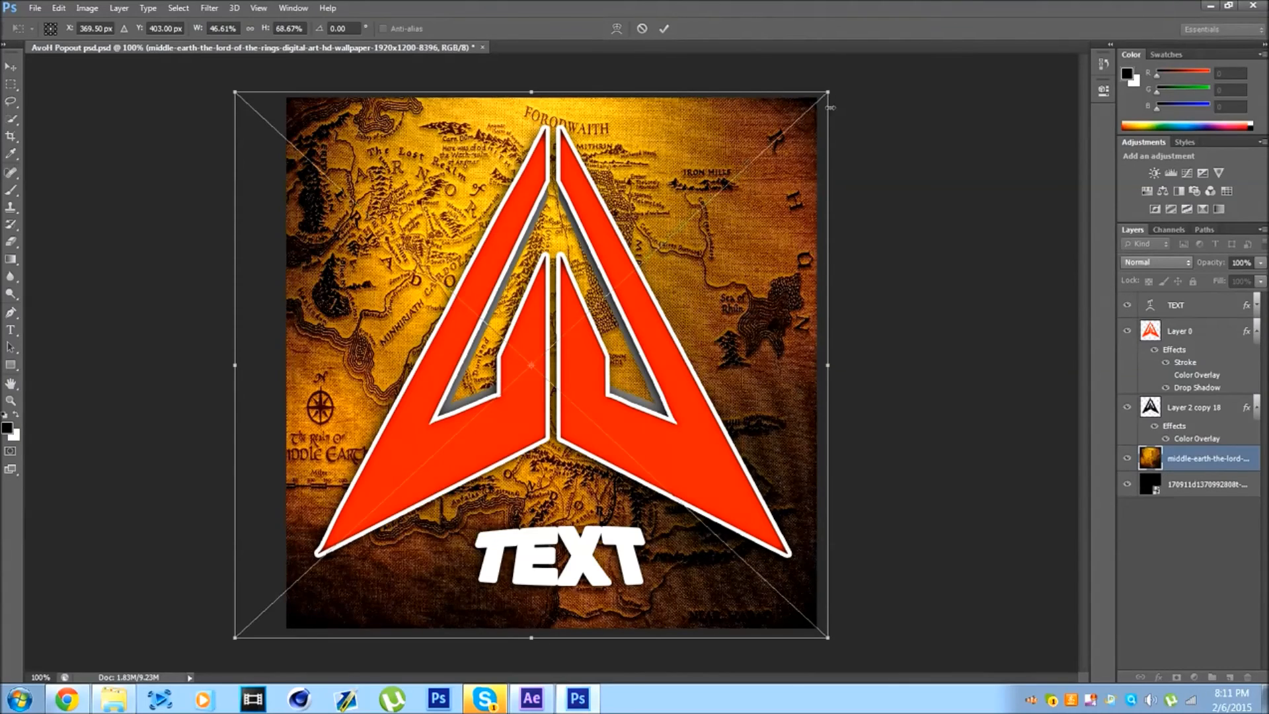
key(Return)
- Move the map layer directly above Layer 0 and clip it to the logo shape
drag(1184, 455, 1180, 316)
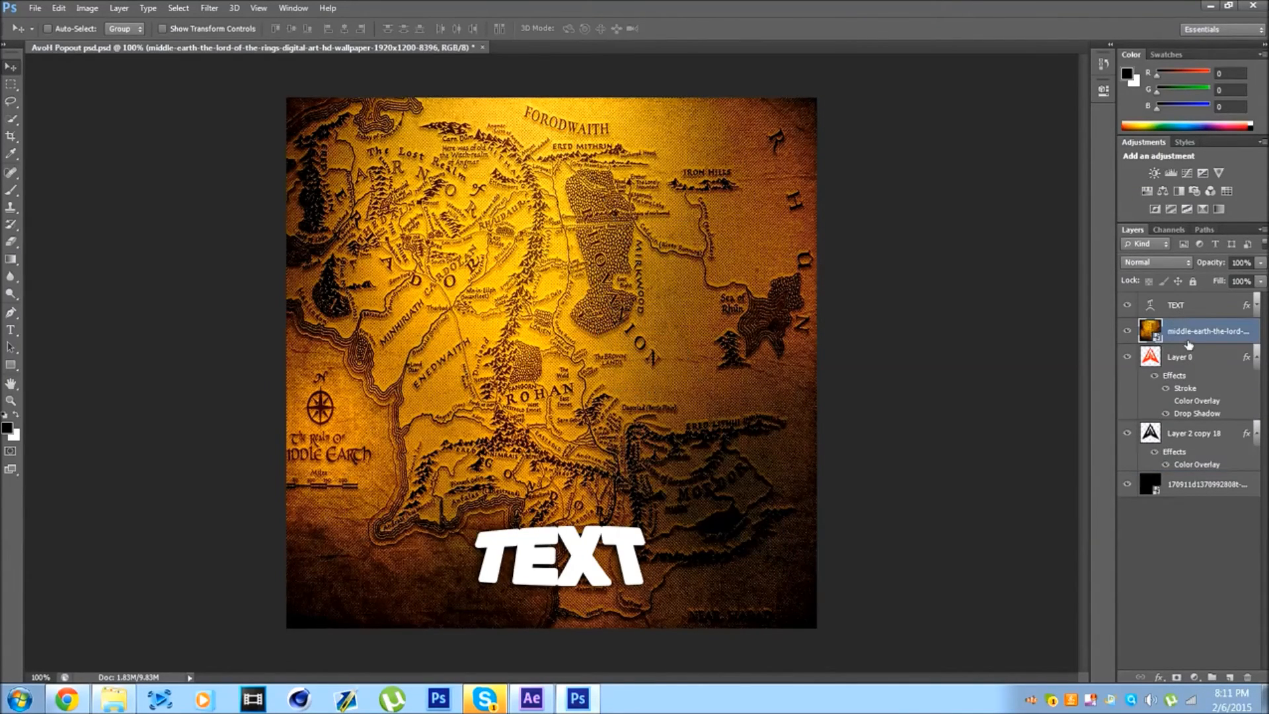
right_click(1196, 333)
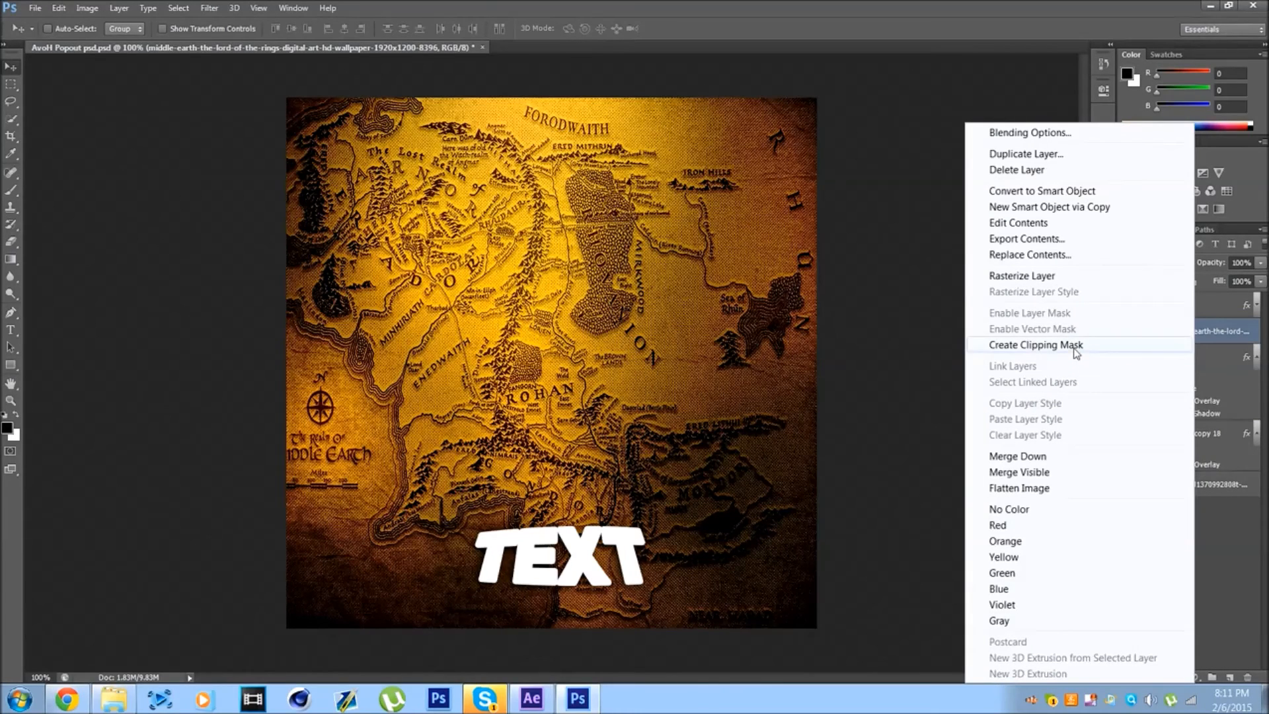
click(1076, 345)
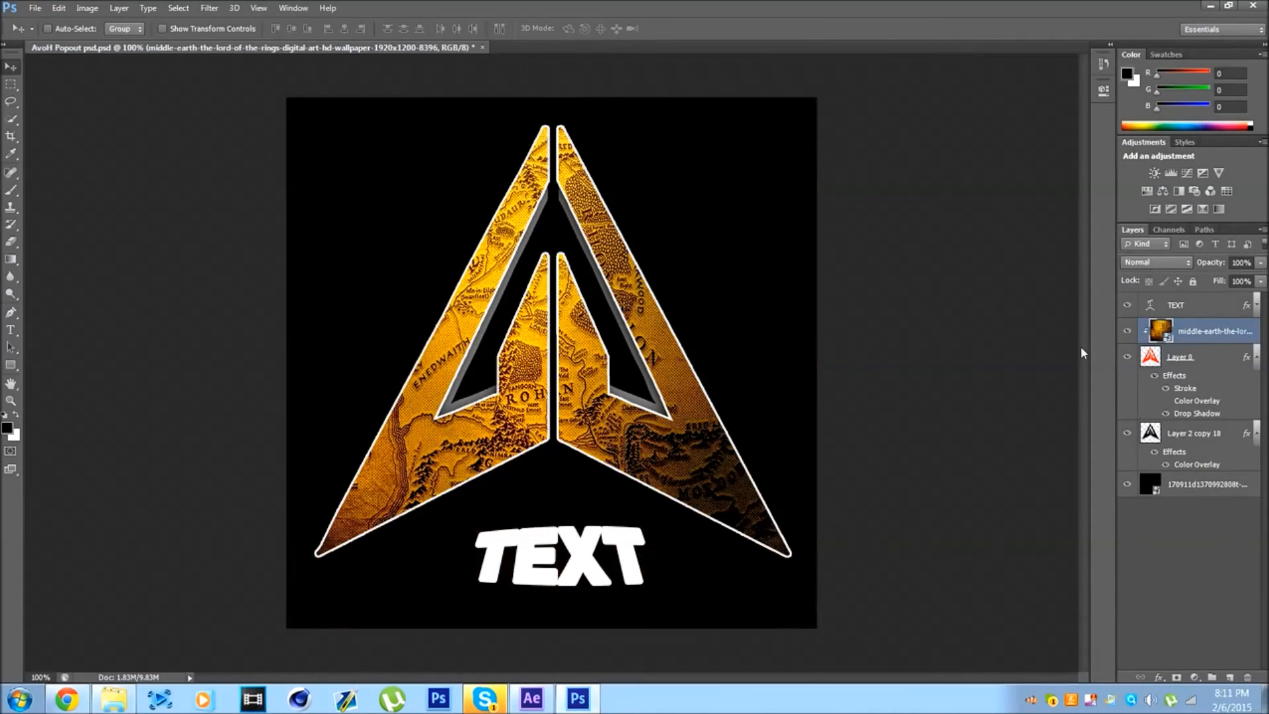
- Duplicate the map as an unclipped layer at 25% opacity and move it below the logo layers, above the black background
key(ctrl+j)
key(ctrl+alt+g)
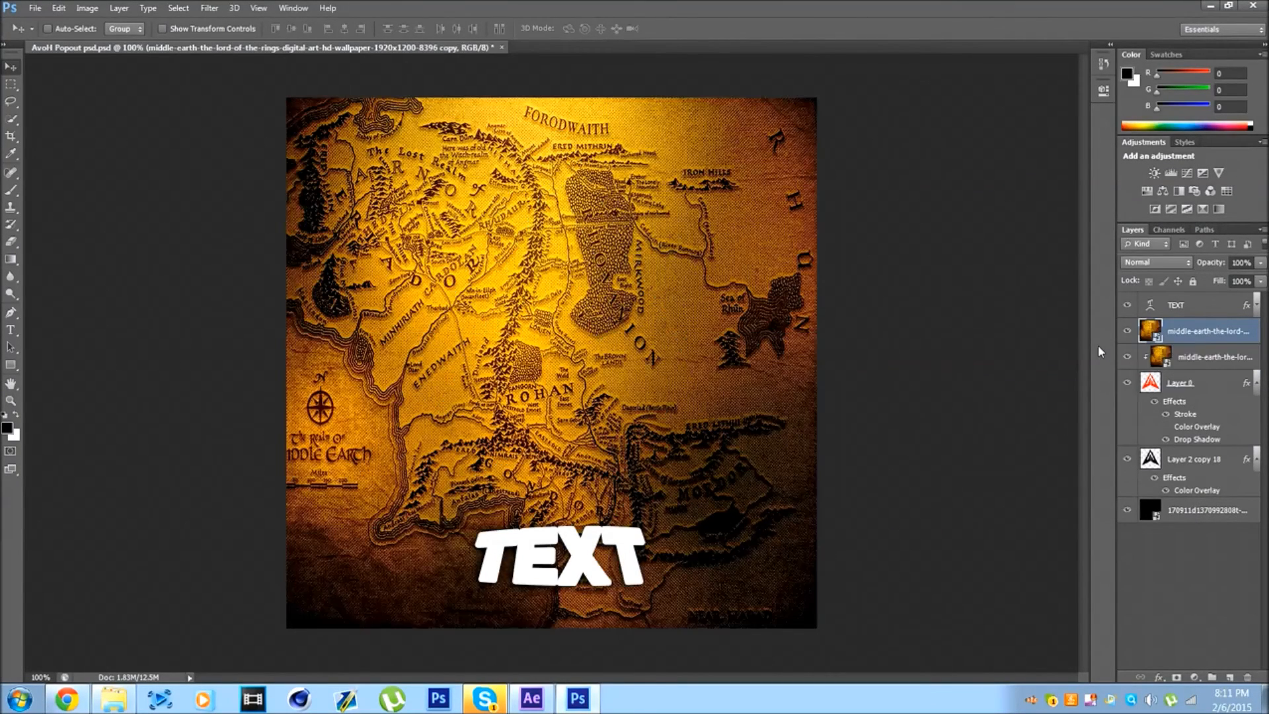
click(1241, 262)
text(25)
key(Return)
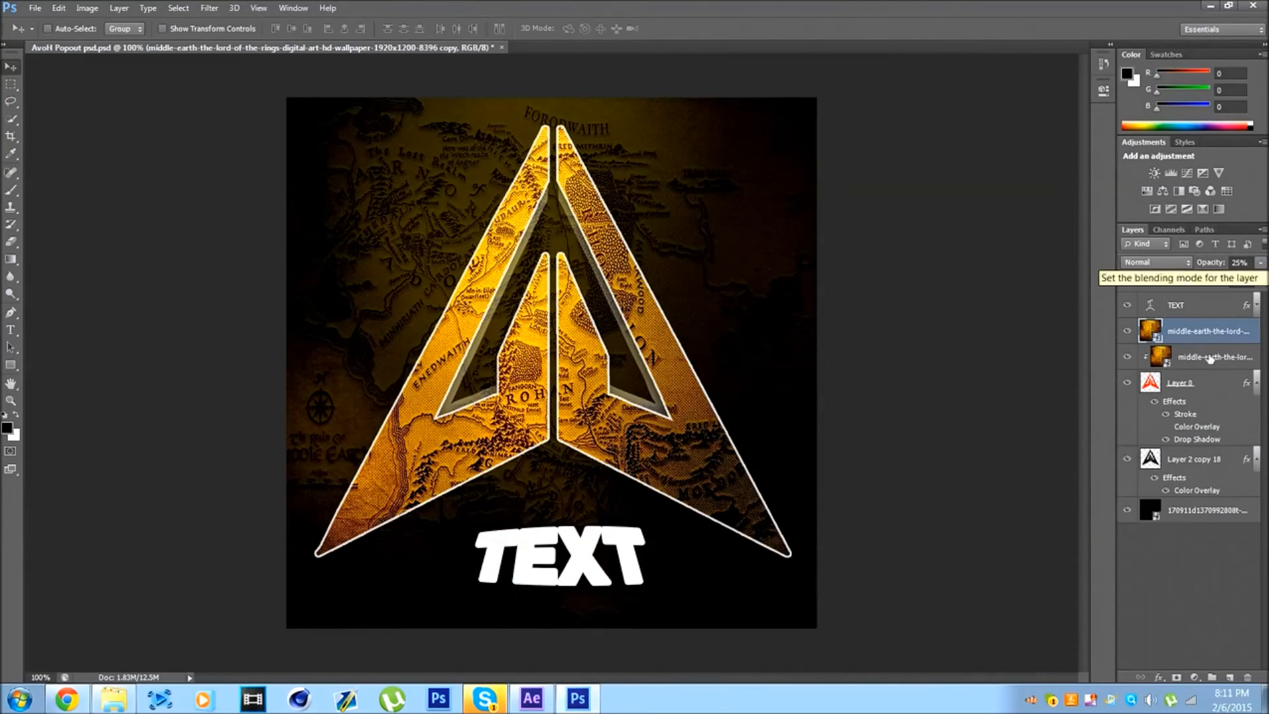
drag(1206, 337, 1199, 487)
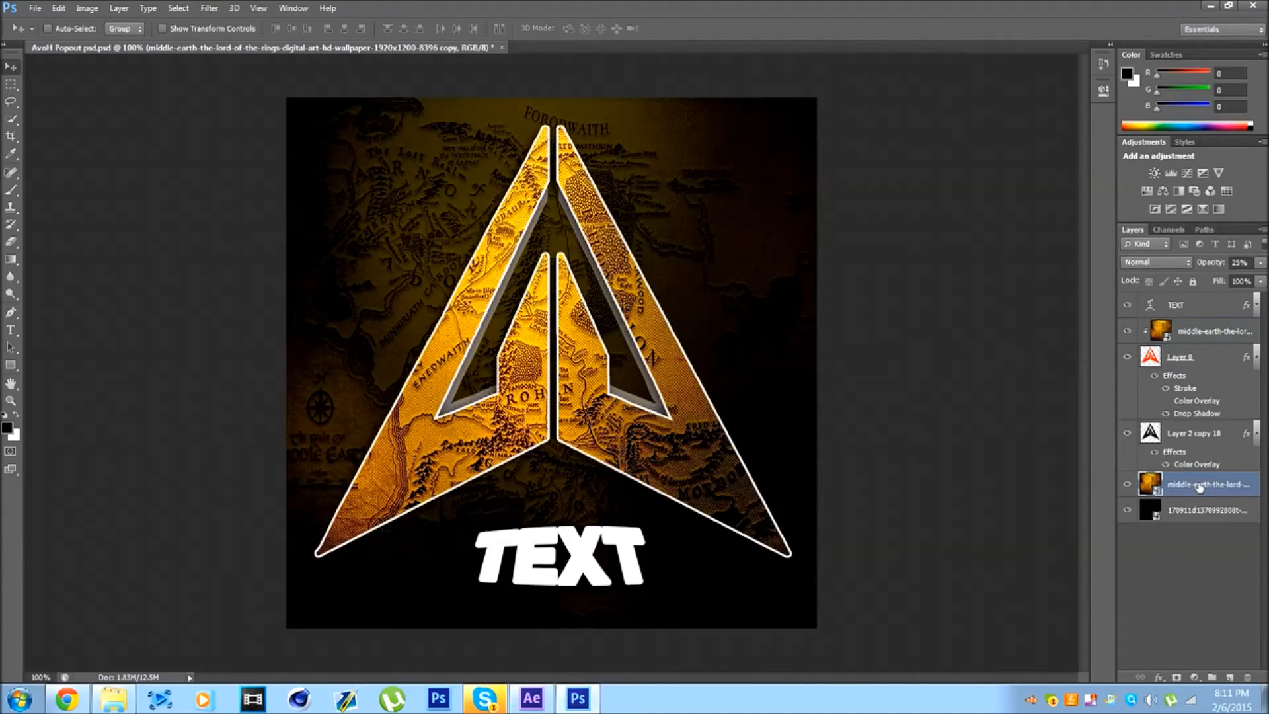
- Duplicate the map layer clipped to the logo, move the copy above the TEXT layer and clip it to the text
click(1207, 337)
key(ctrl+j)
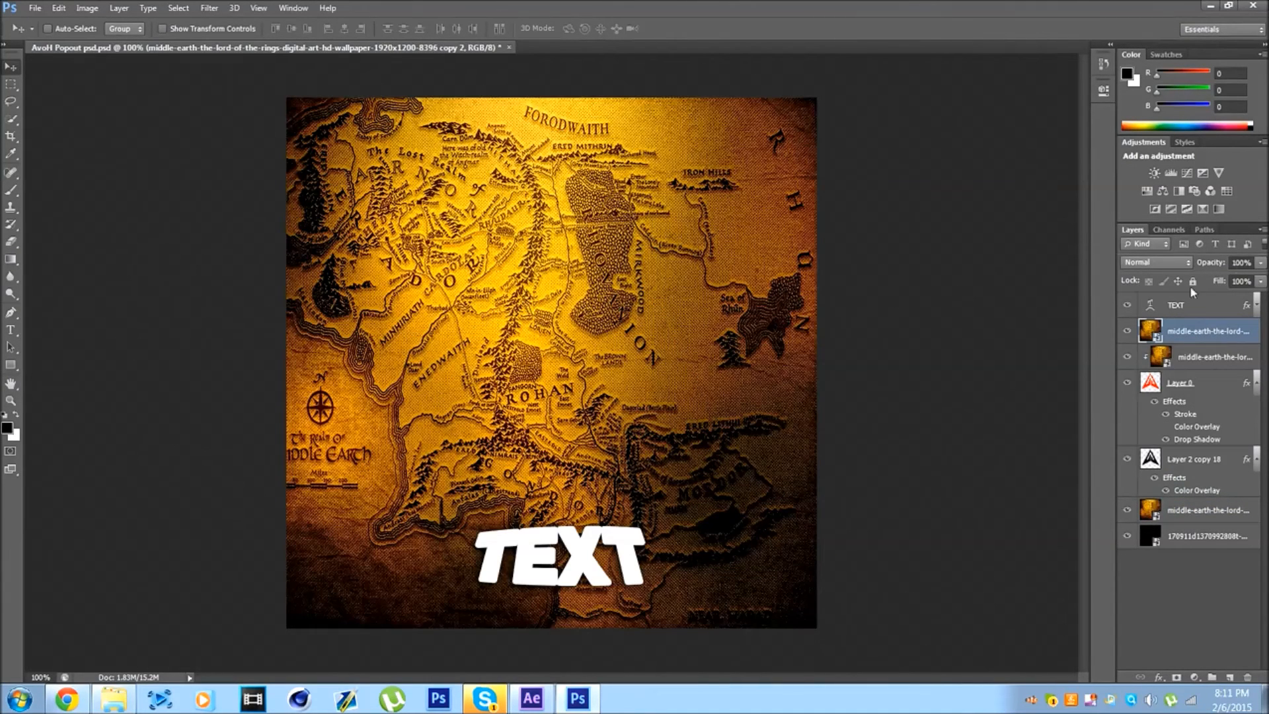
drag(1182, 333, 1177, 304)
right_click(1176, 307)
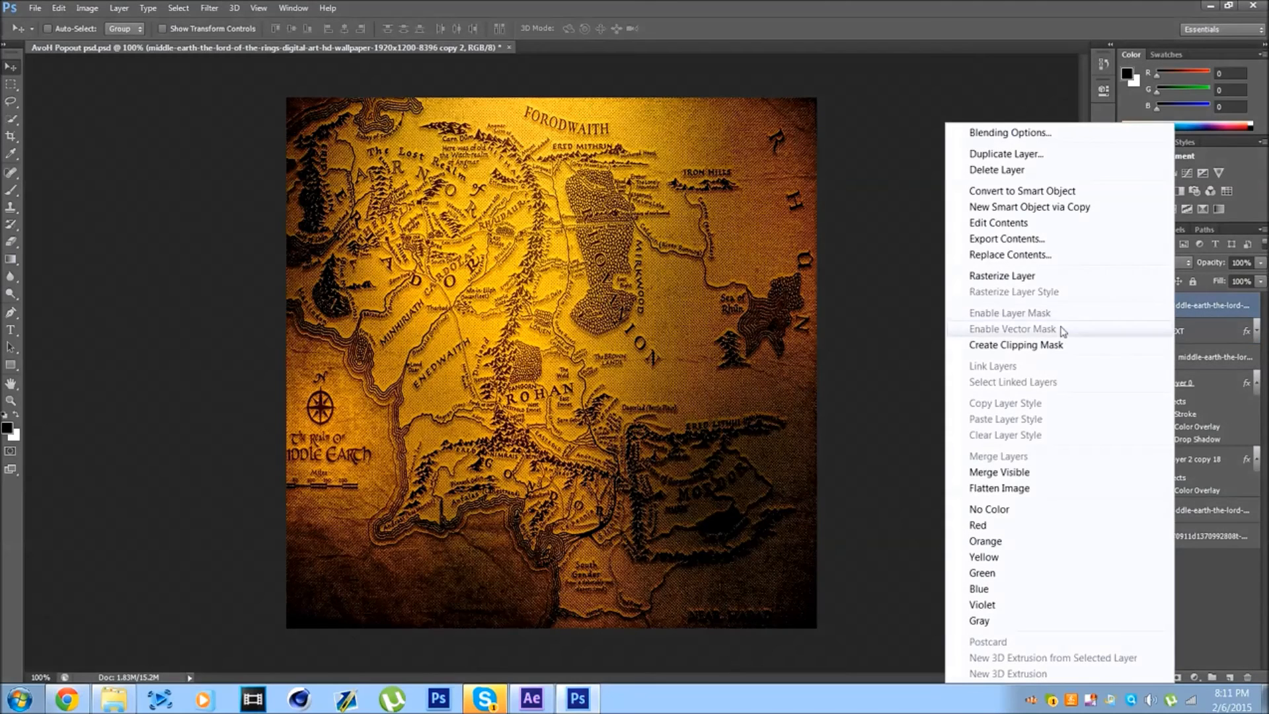
click(1049, 345)
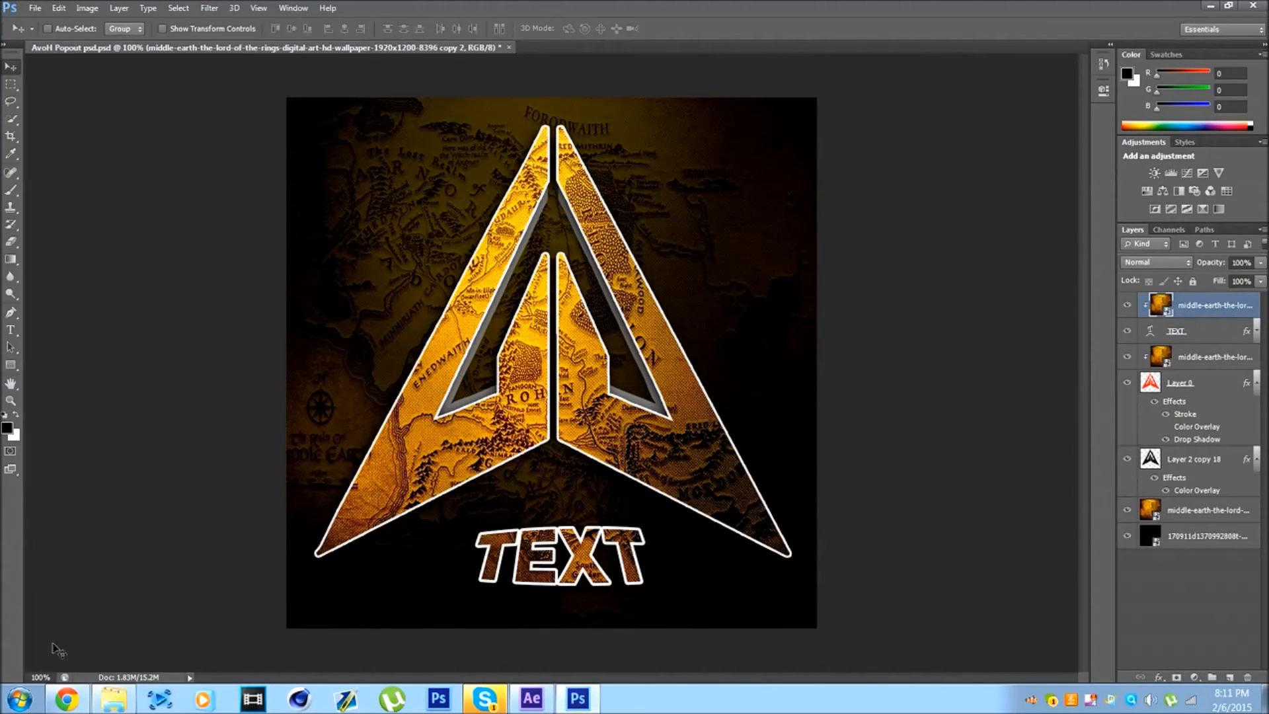
- Place the gold ring render from the Pictures library around the logo's upper tip, scaled to about 77.5% and rotated about 59°
click(113, 698)
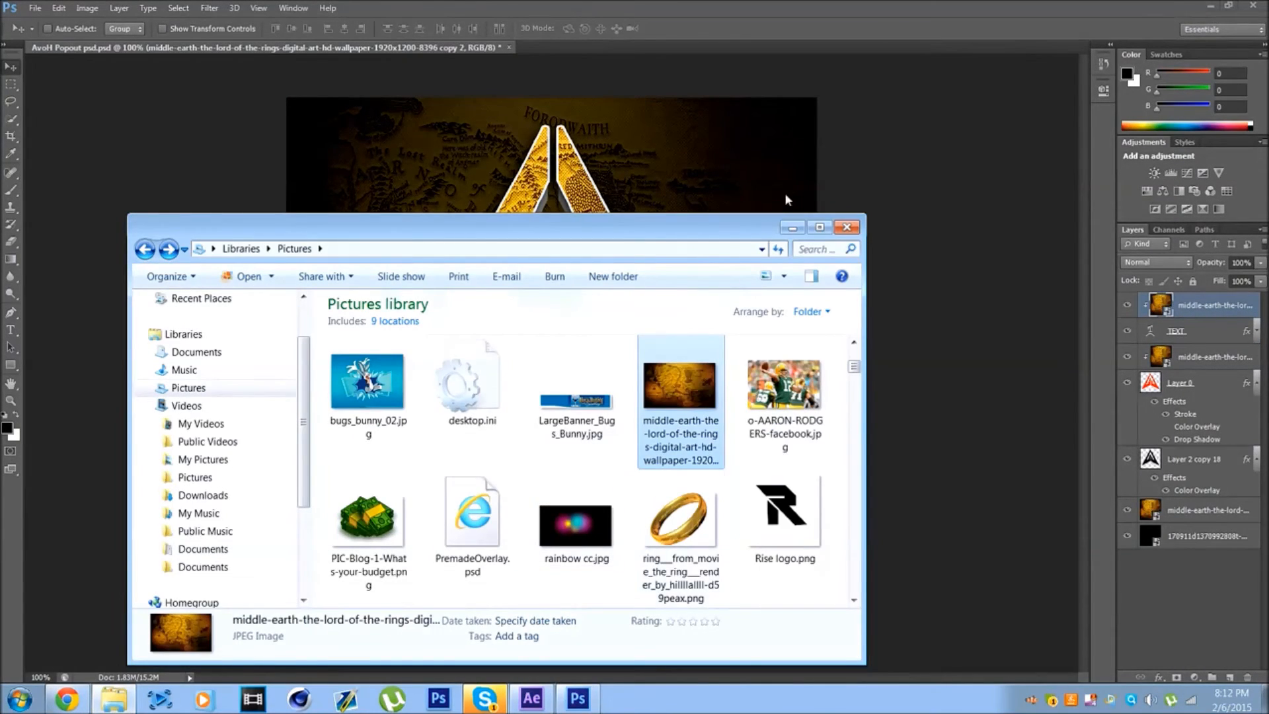
click(792, 227)
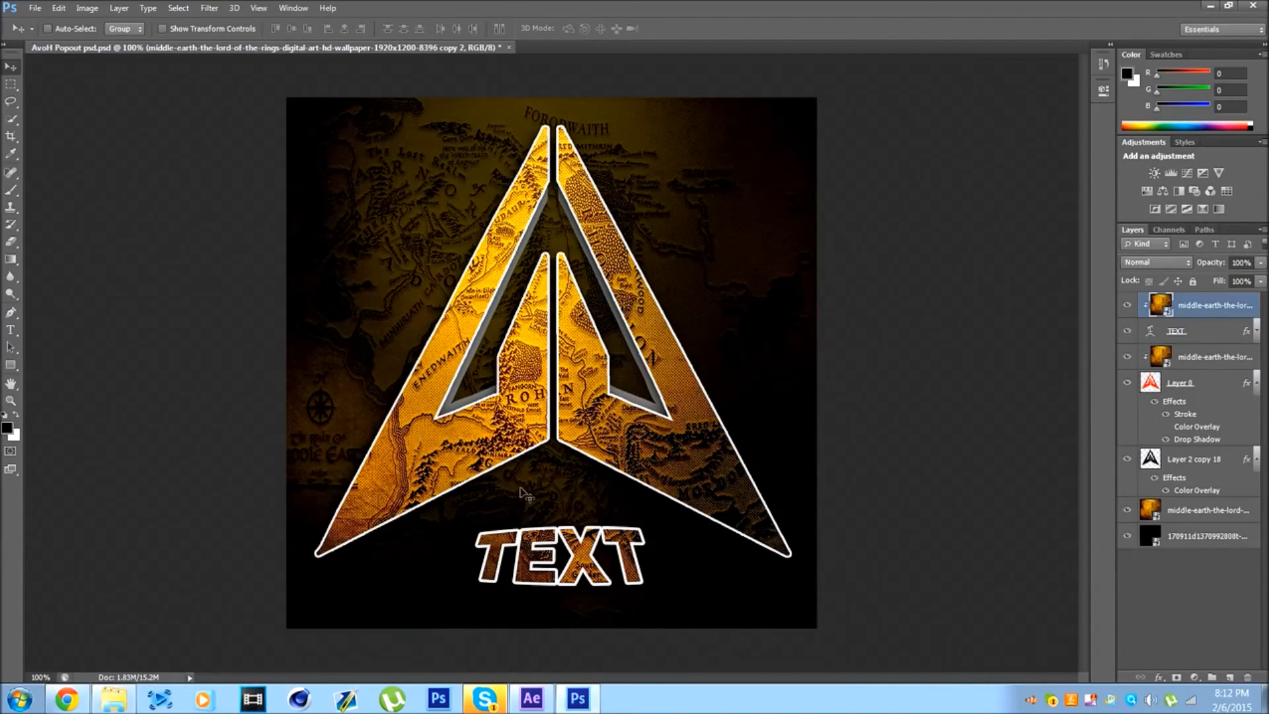
click(132, 700)
drag(693, 528, 631, 171)
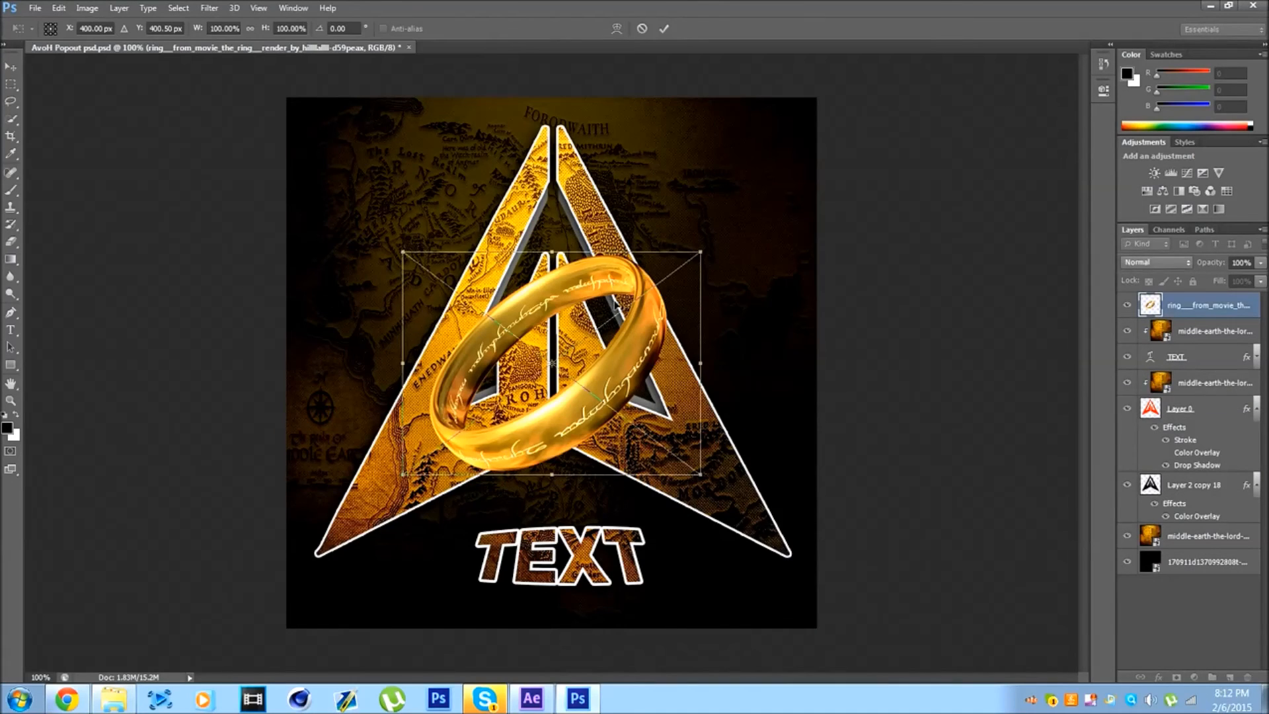
drag(699, 246, 633, 302)
drag(396, 360, 541, 132)
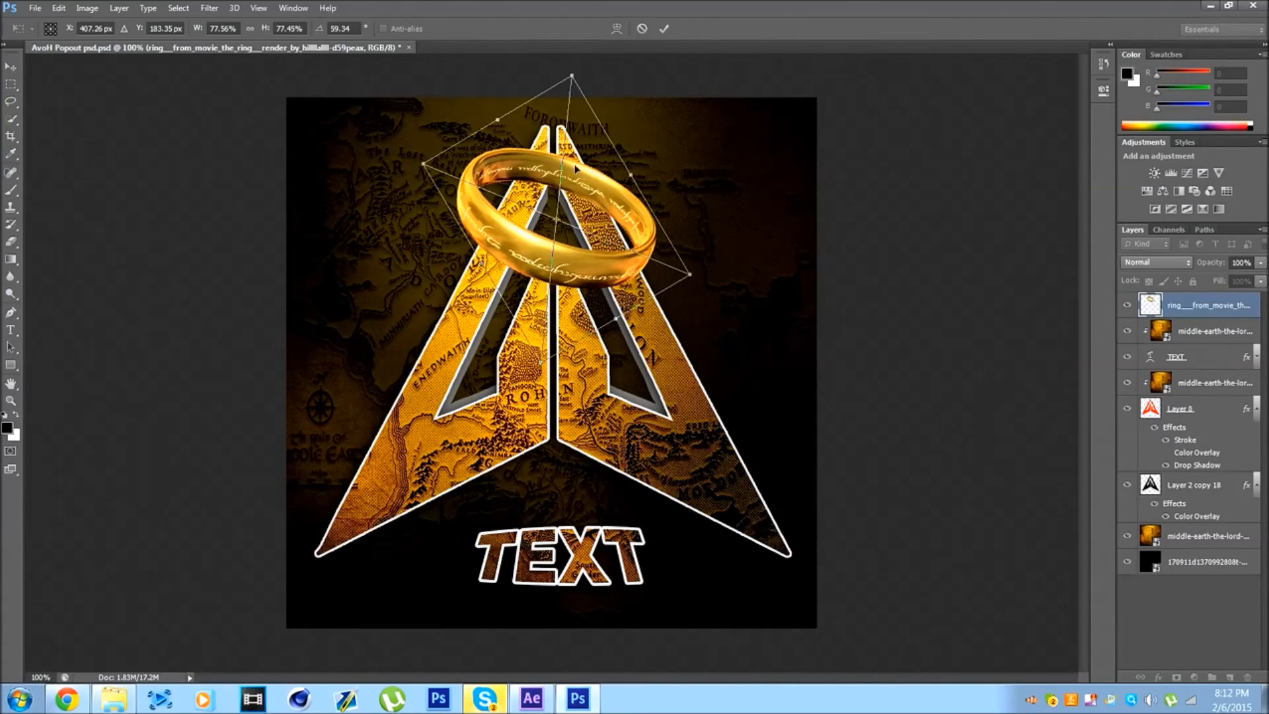
key(Return)
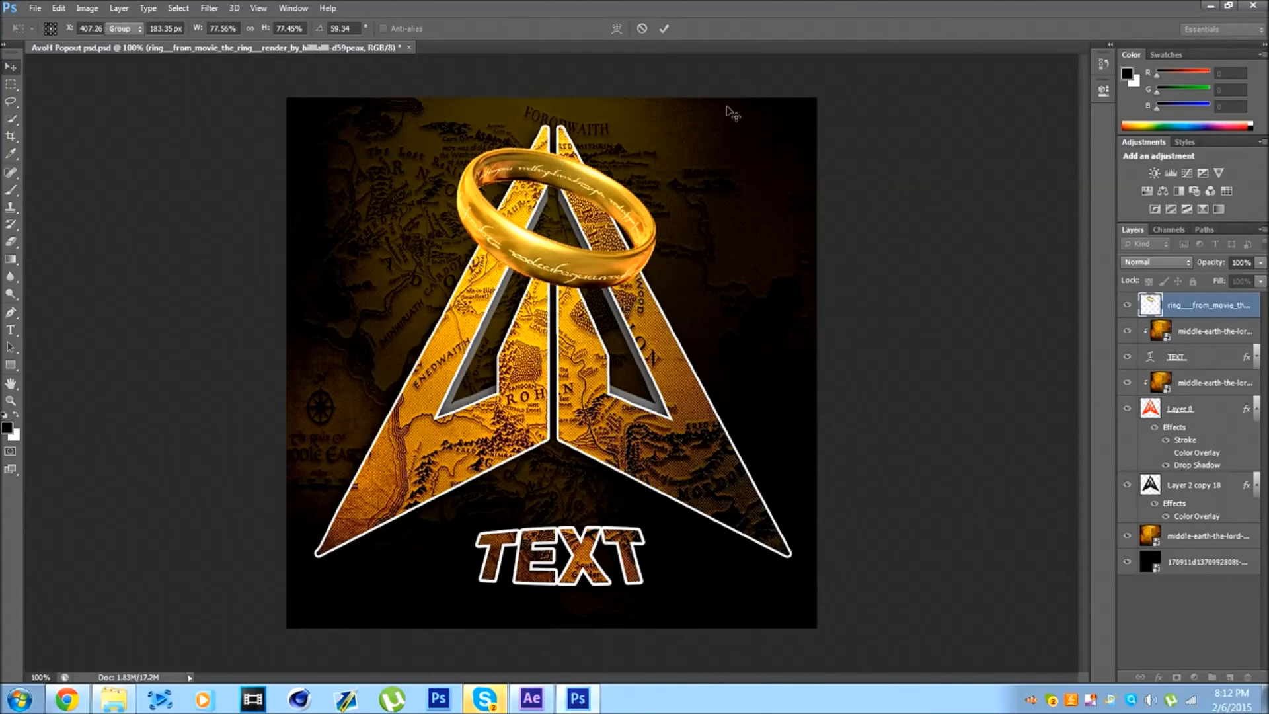
- Delete the ring layer and close AvoH Popout psd.psd without saving the changes
key(Delete)
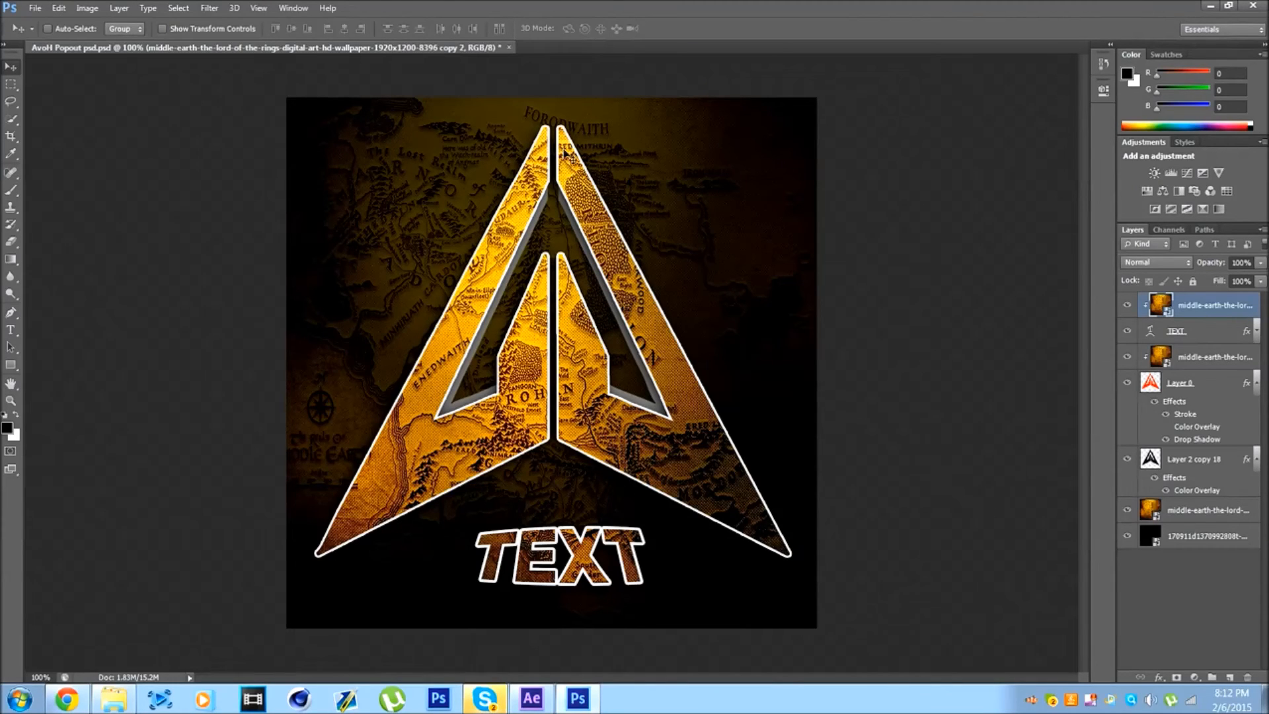
click(508, 48)
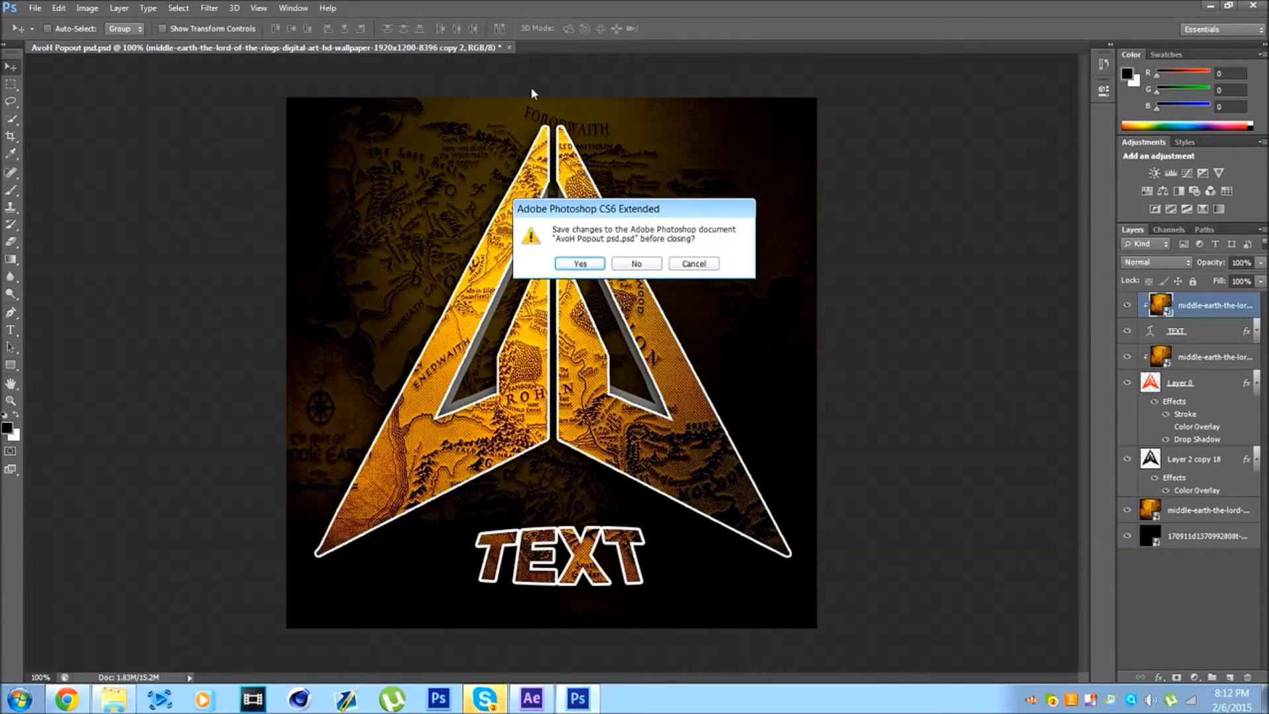
click(631, 263)
- Switch to Chrome and load google.com in a new tab, ready for a search
click(72, 698)
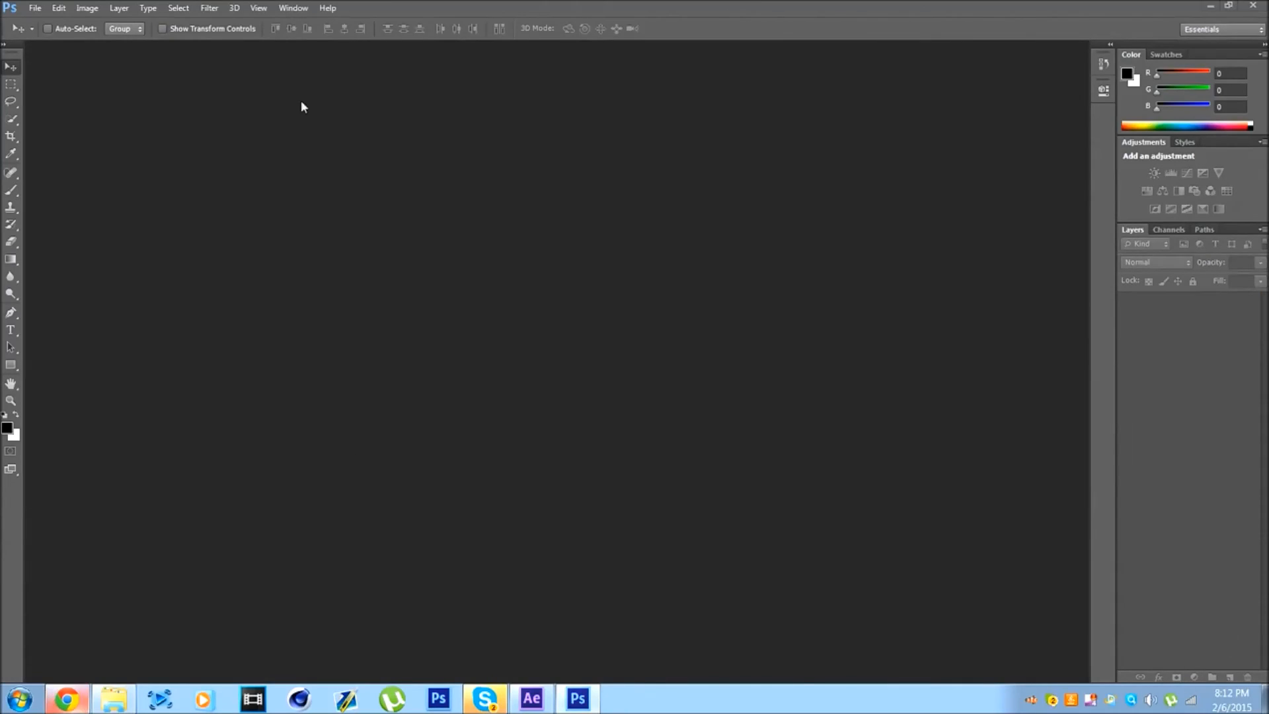
click(145, 8)
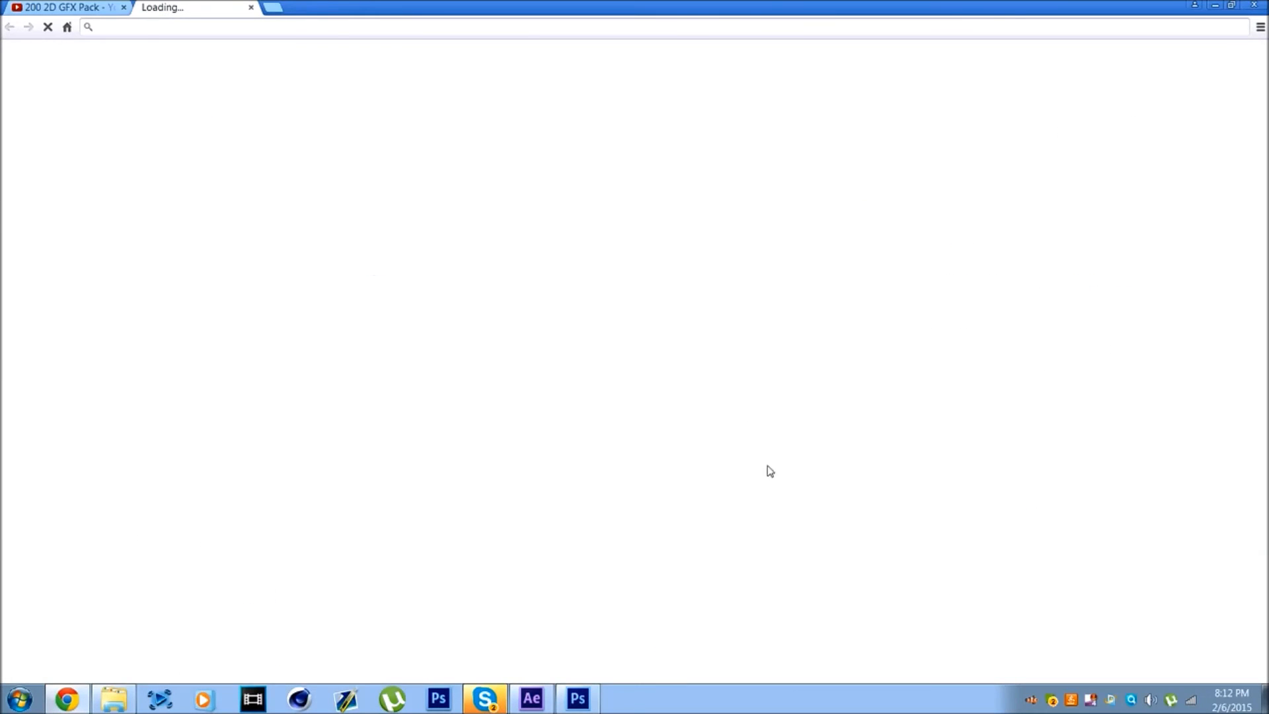
click(281, 25)
text(google.com)
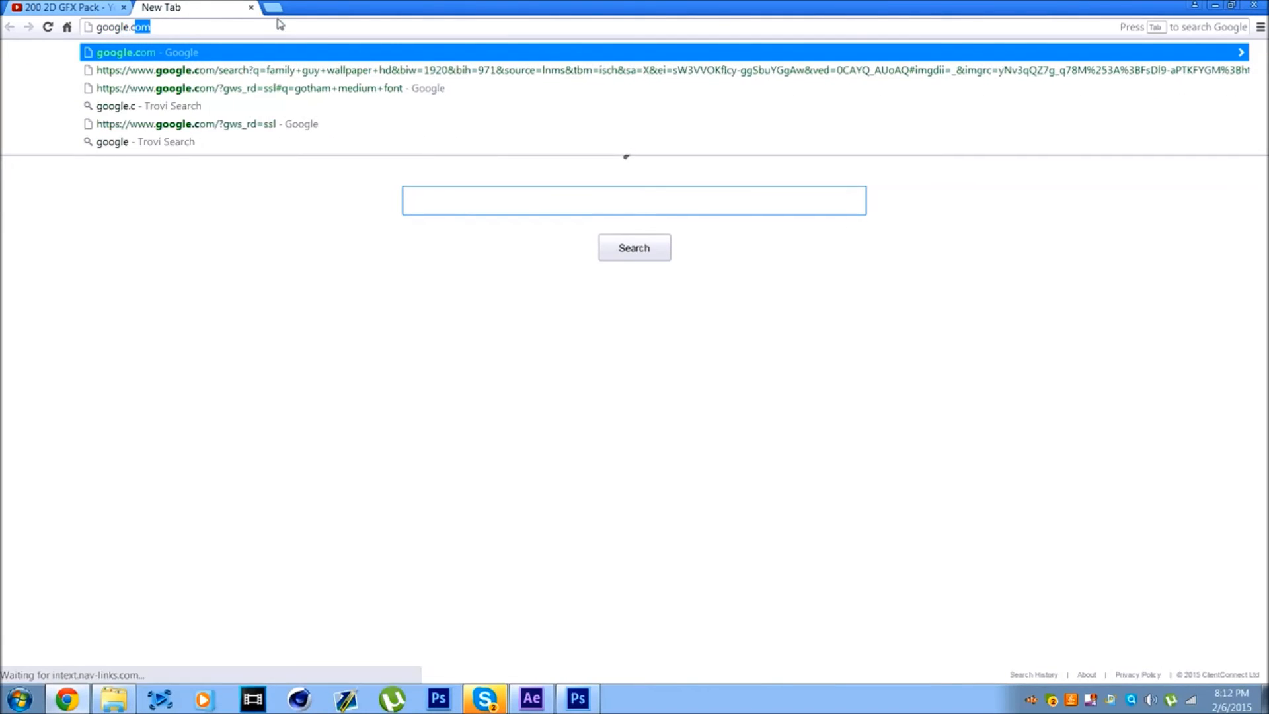
key(Return)
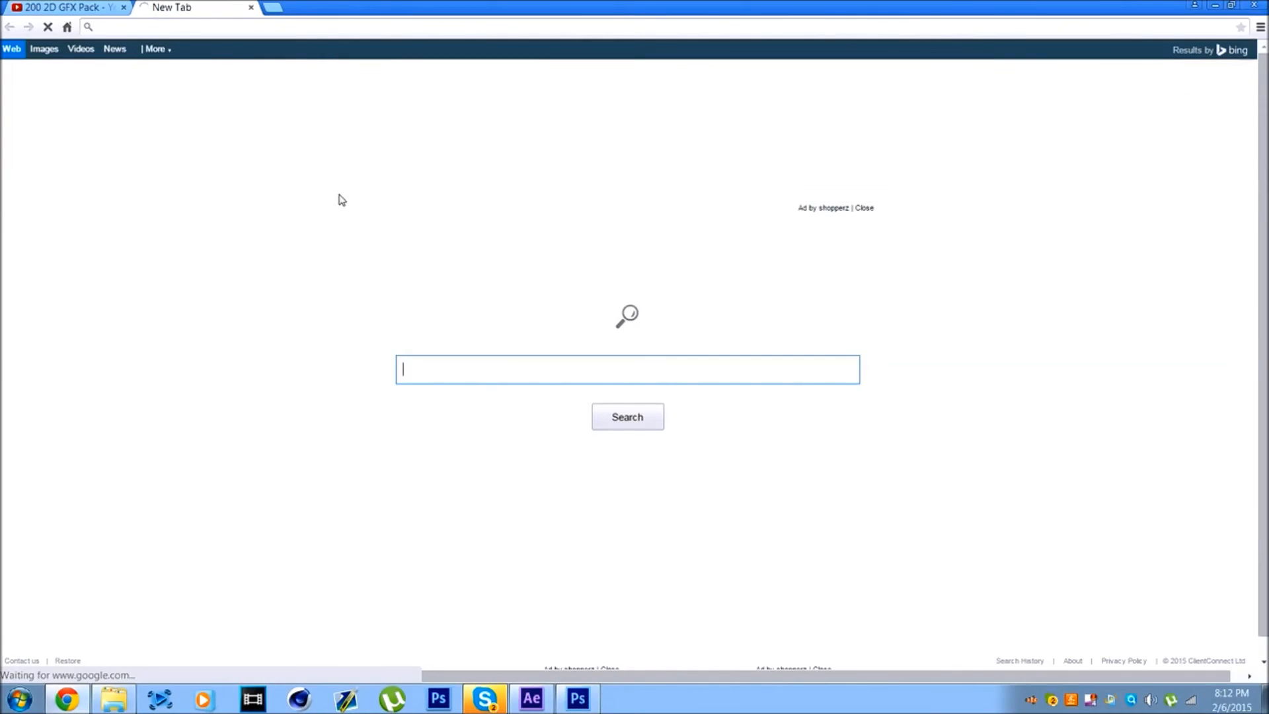
click(454, 255)
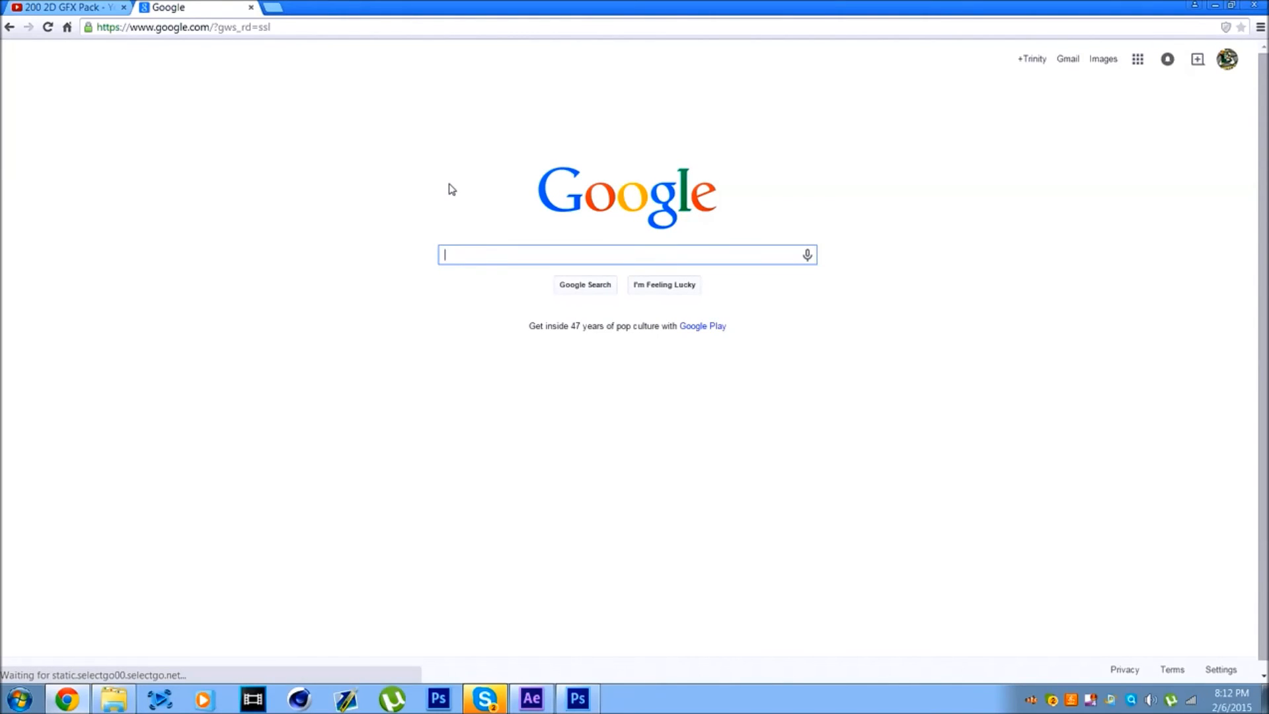
- Search Google for "family guy wallpaper hd" and show the image results
text(family)
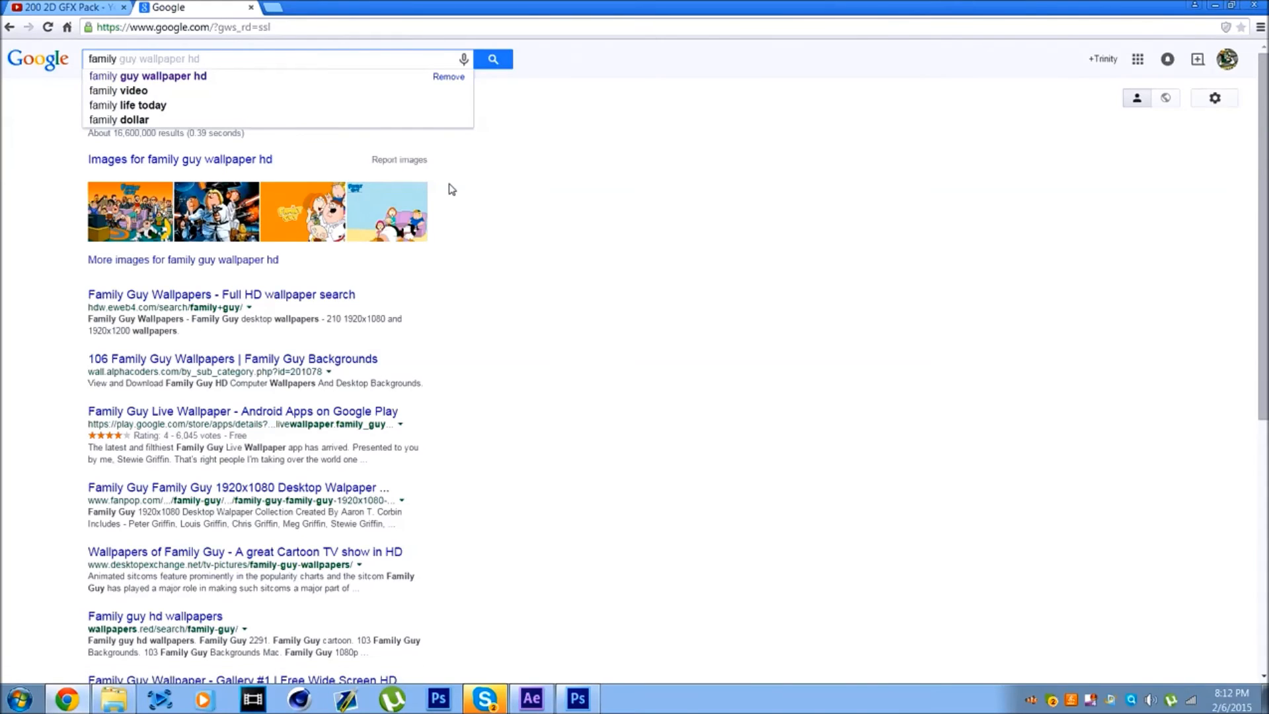
key(Down)
key(Return)
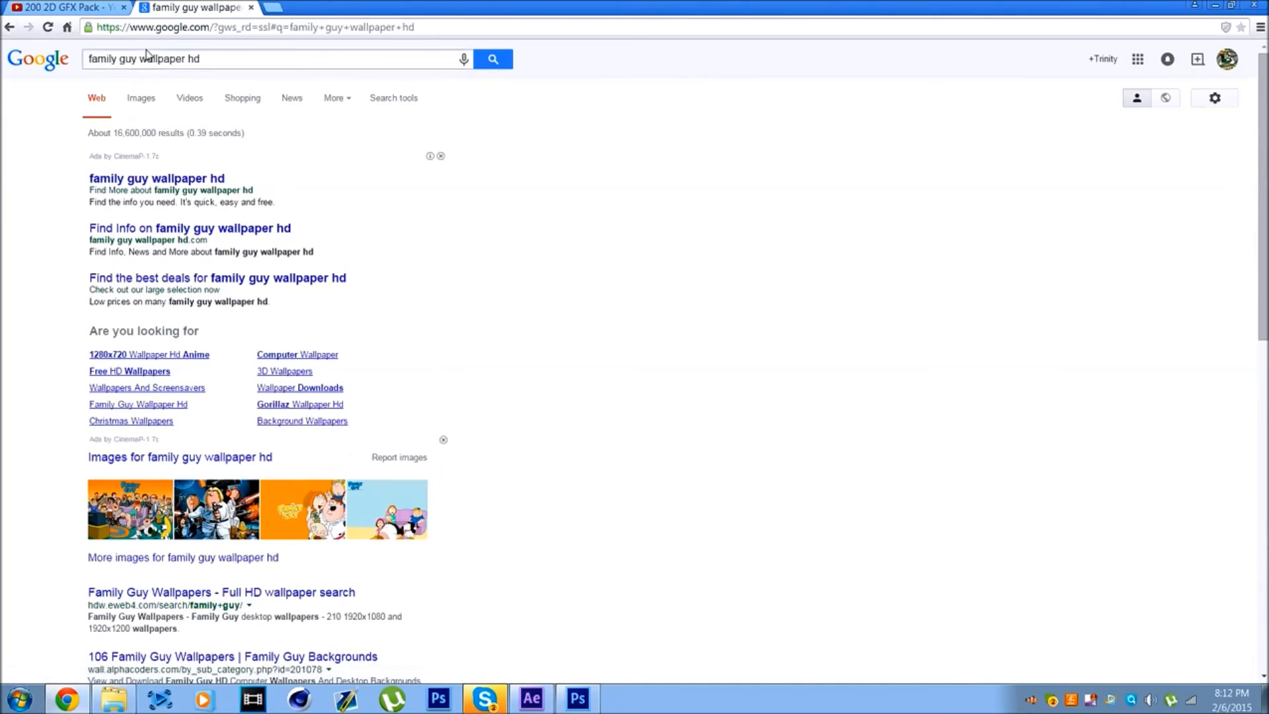
click(148, 100)
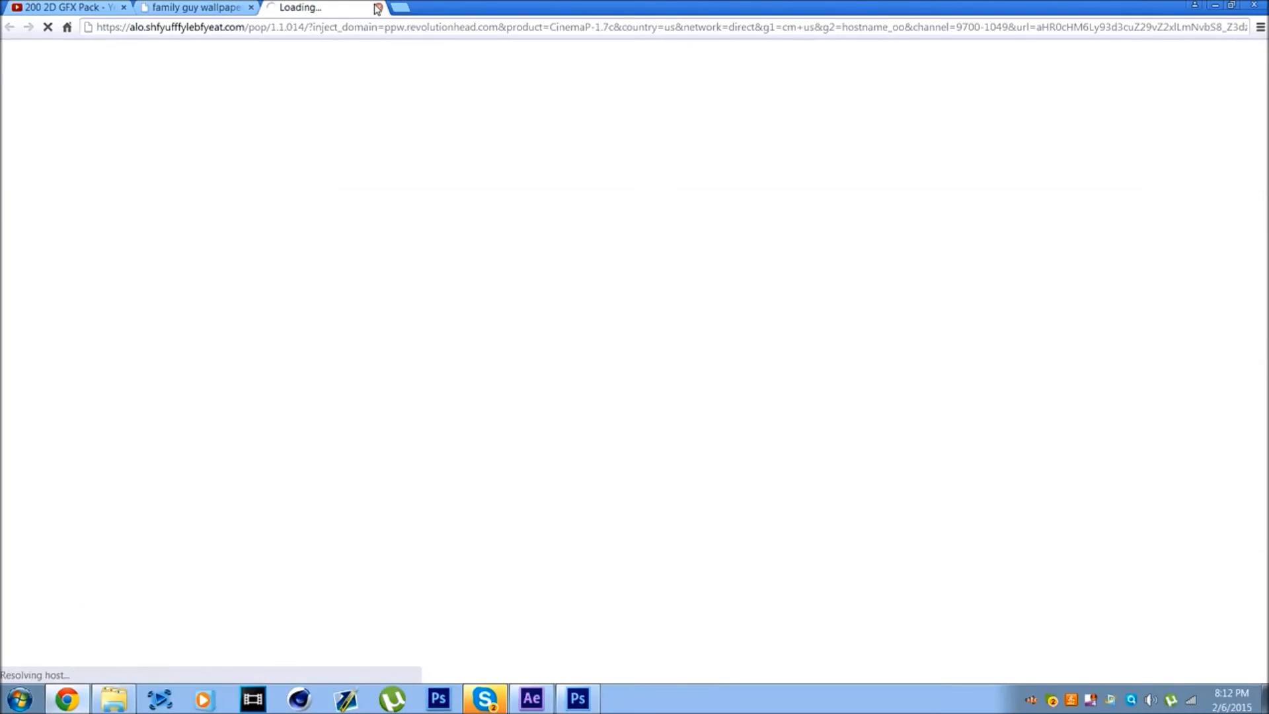
- Browse the Family Guy image results and open the preview of the red and blue WEST wallpaper, closing any ad pop-ups
scroll(638, 344, down, 4)
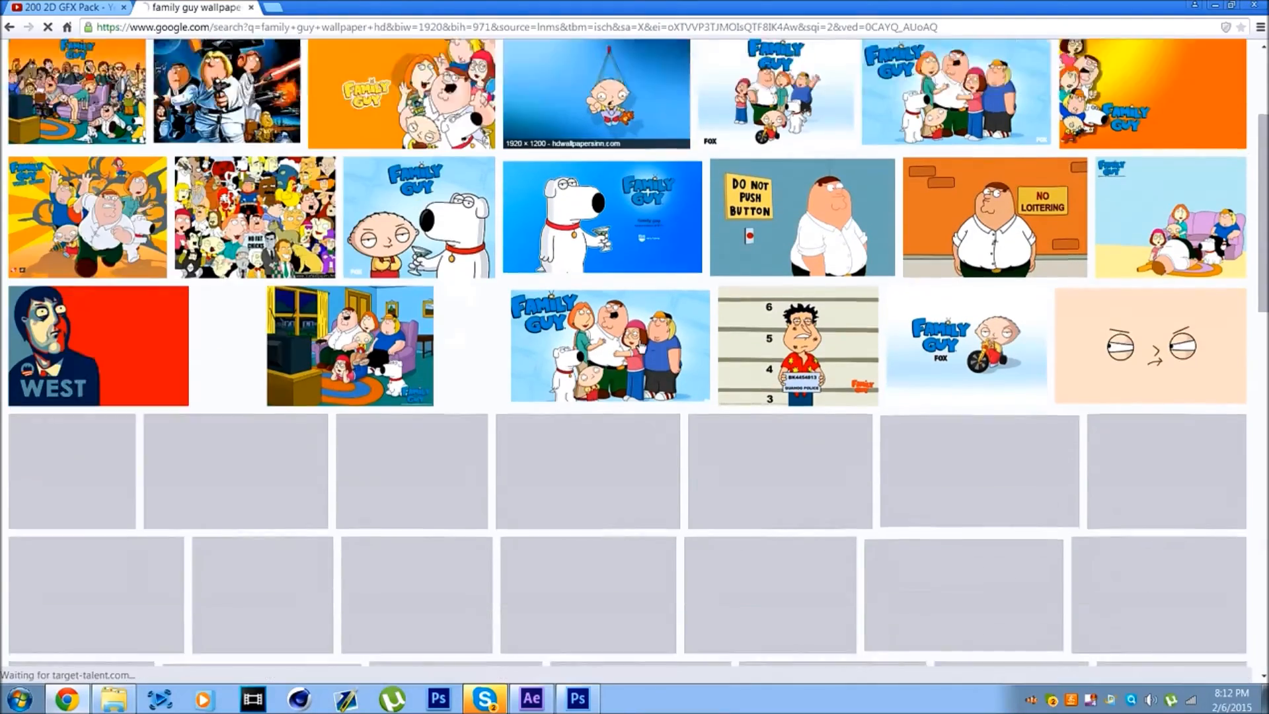
scroll(360, 239, down, 4)
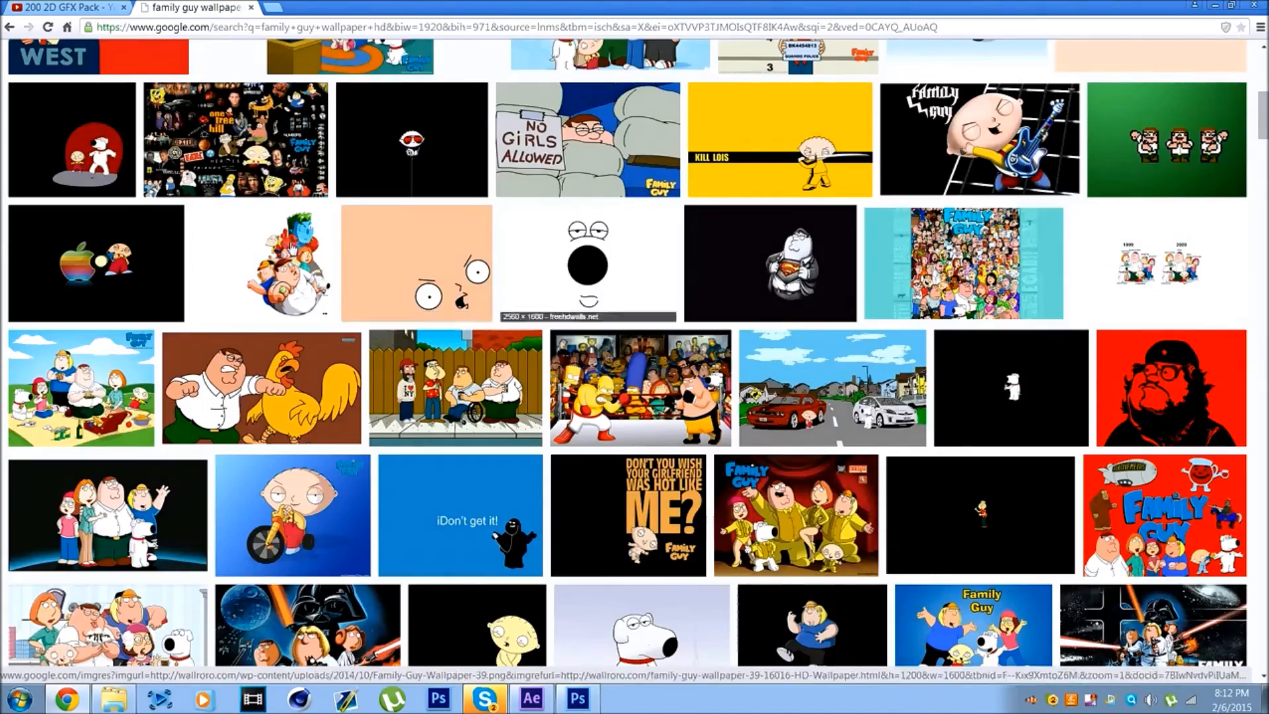
scroll(278, 251, up, 5)
click(114, 325)
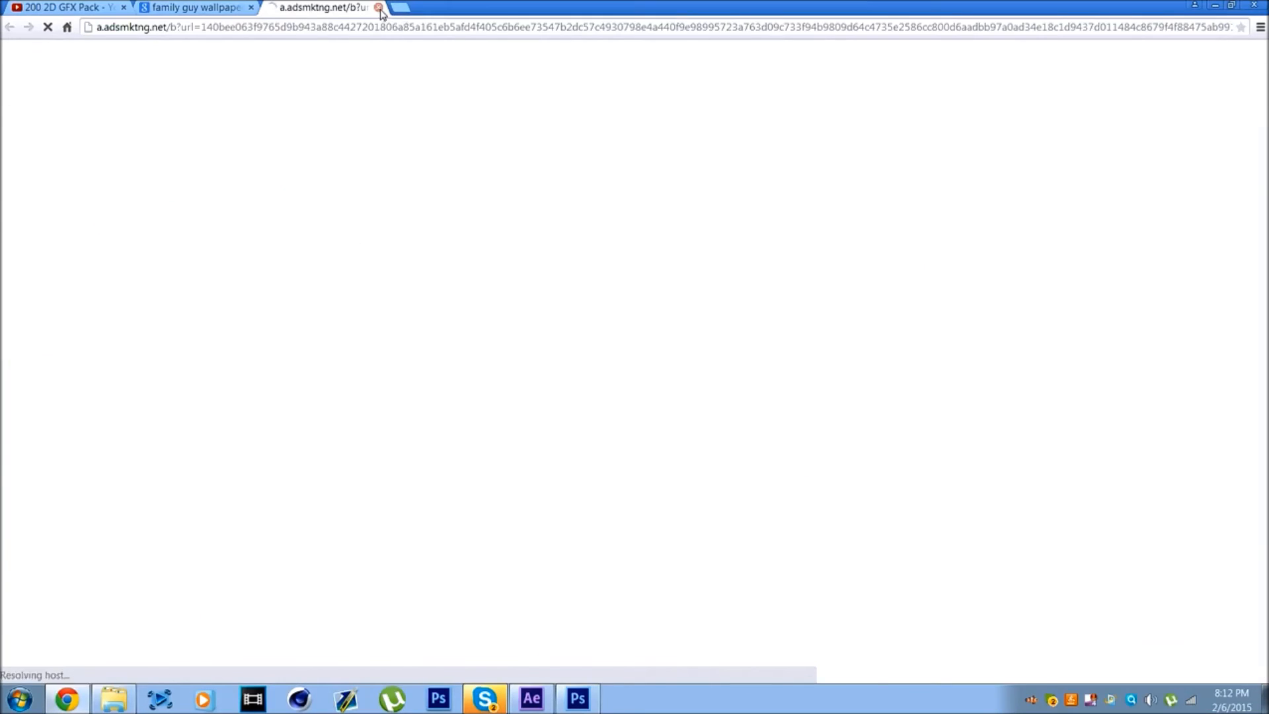
click(377, 8)
scroll(369, 209, down, 5)
click(89, 378)
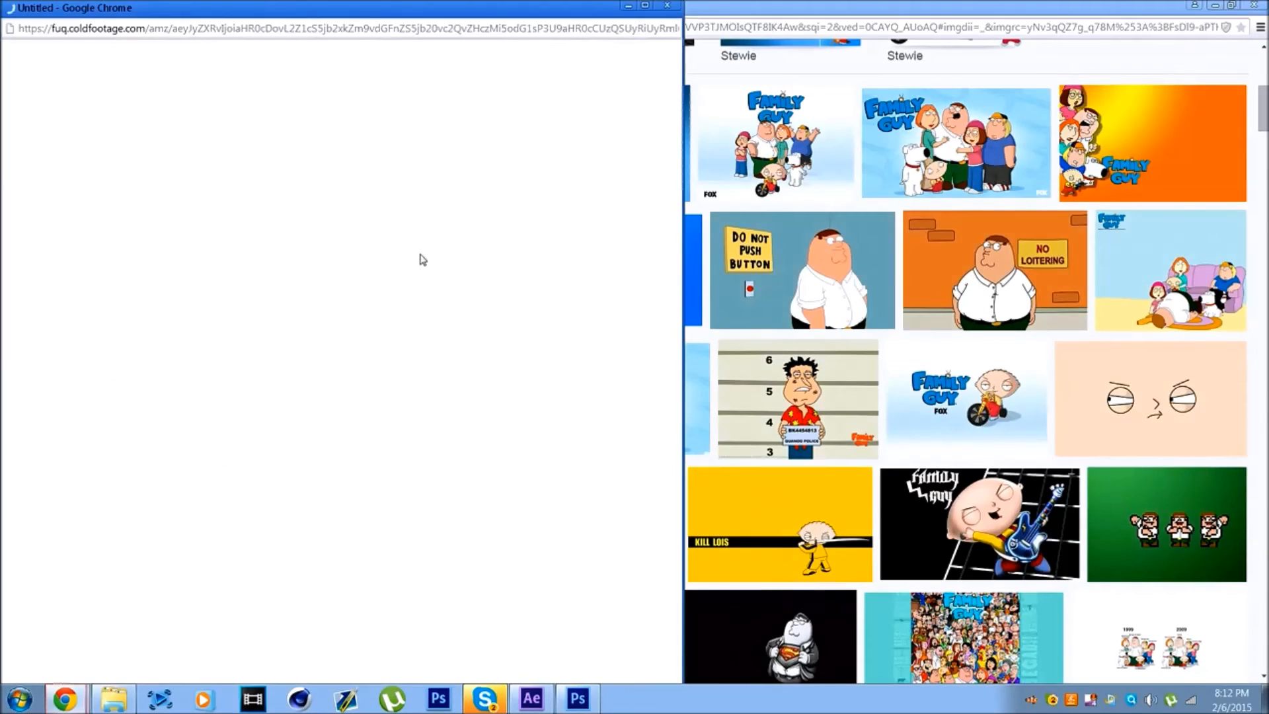
click(667, 6)
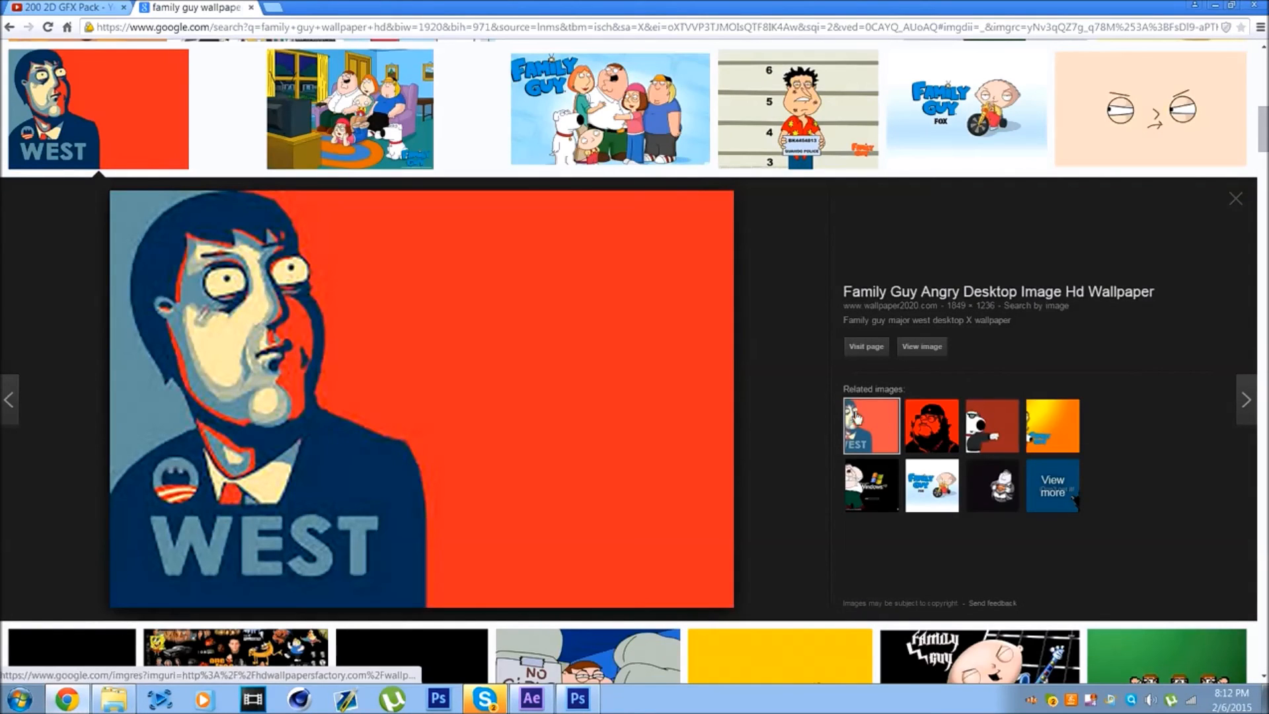
- View the WEST wallpaper's image at its source, and return to the Google image results
right_click(336, 338)
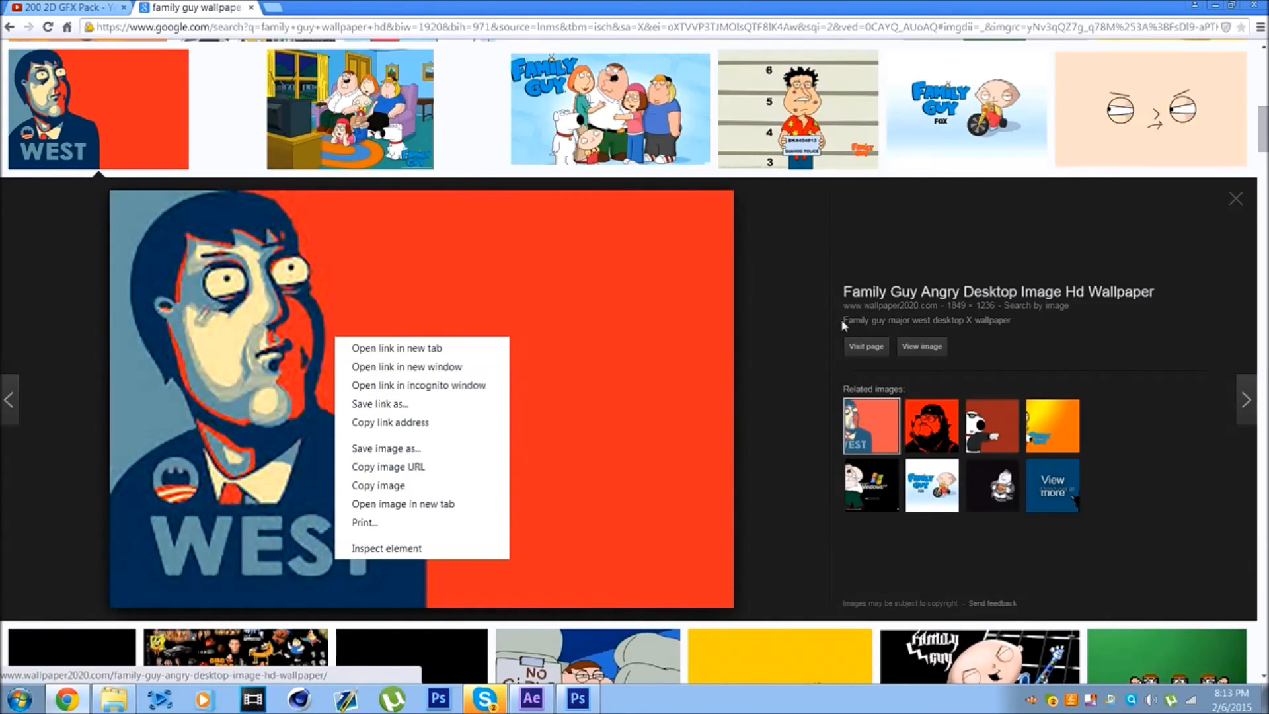
click(602, 383)
click(925, 347)
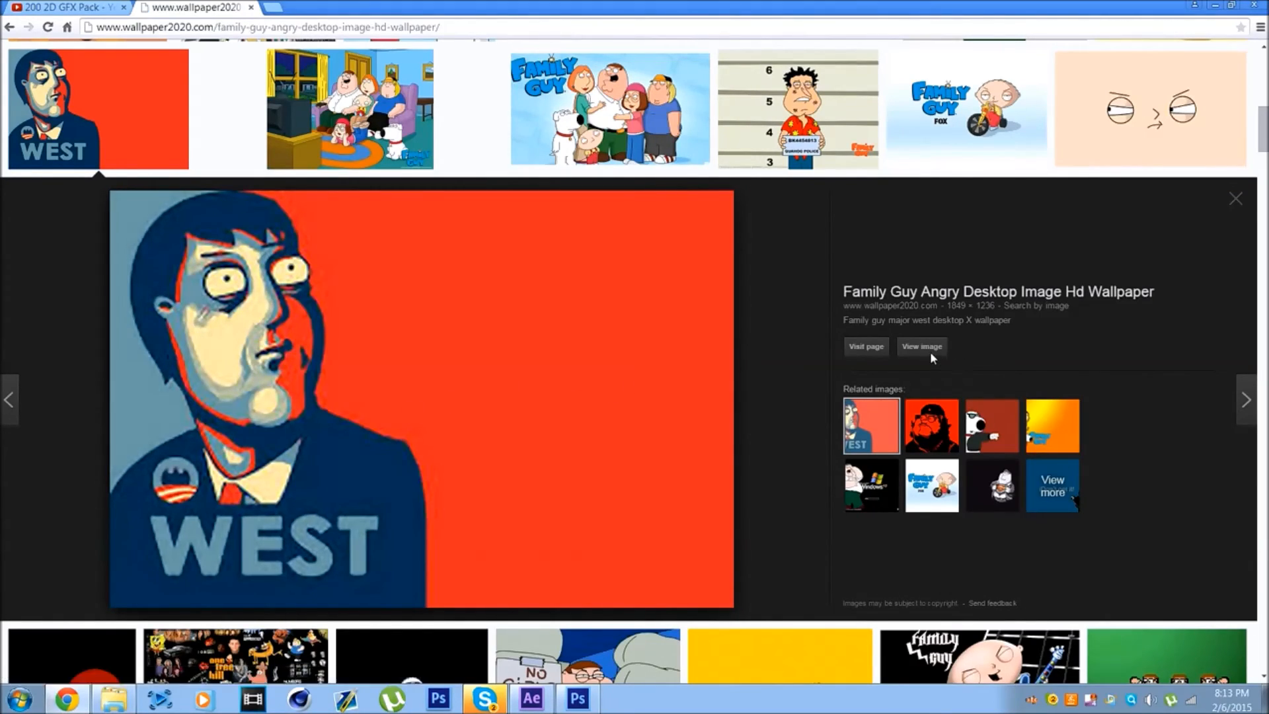
click(10, 27)
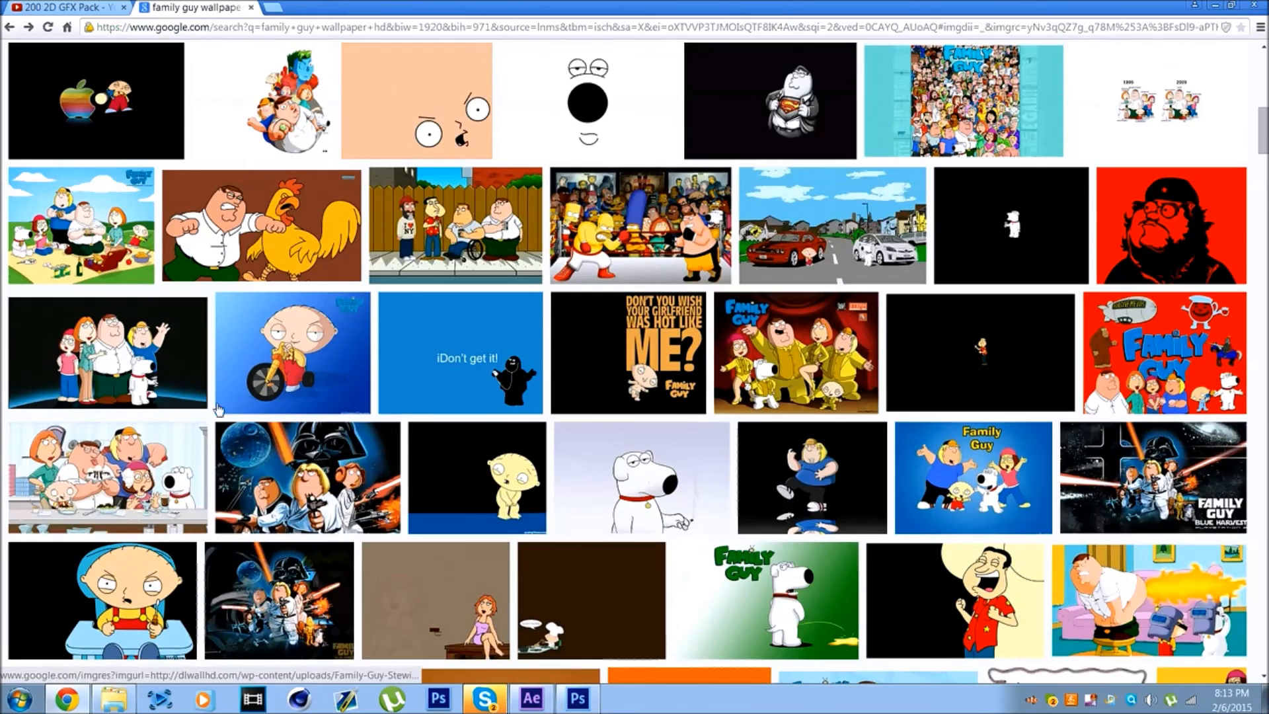
scroll(370, 413, up, 5)
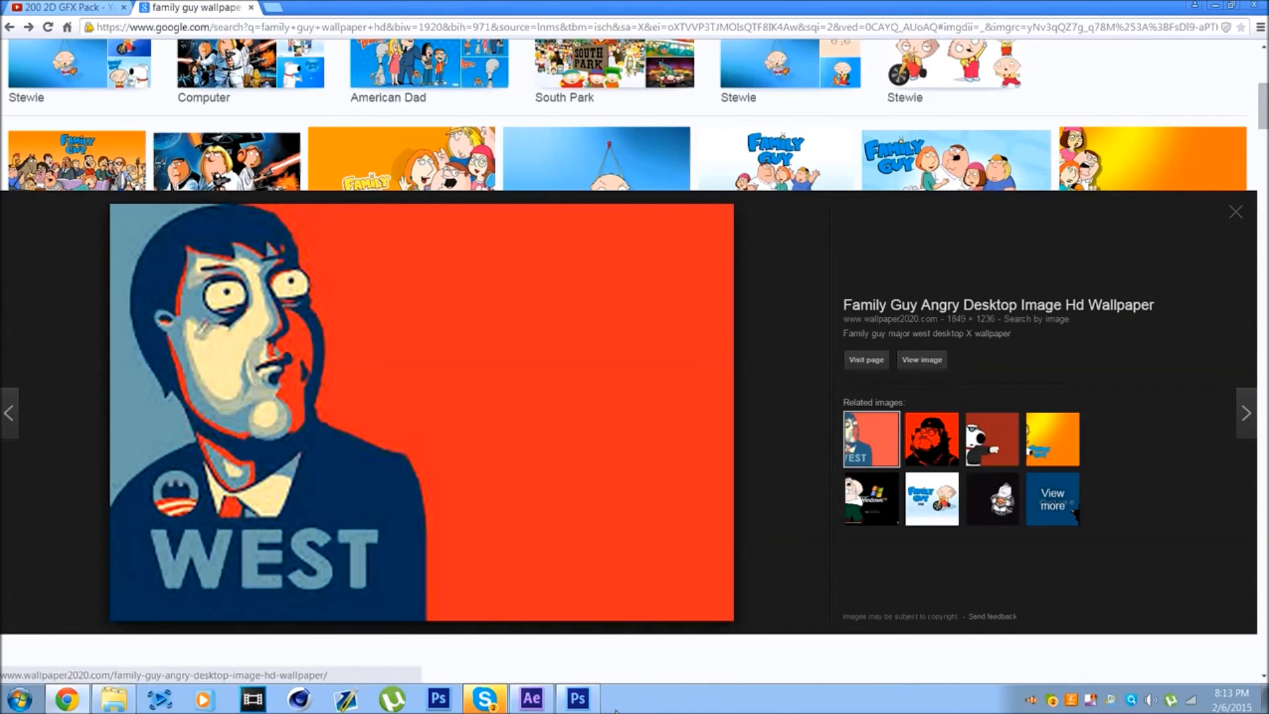
click(580, 699)
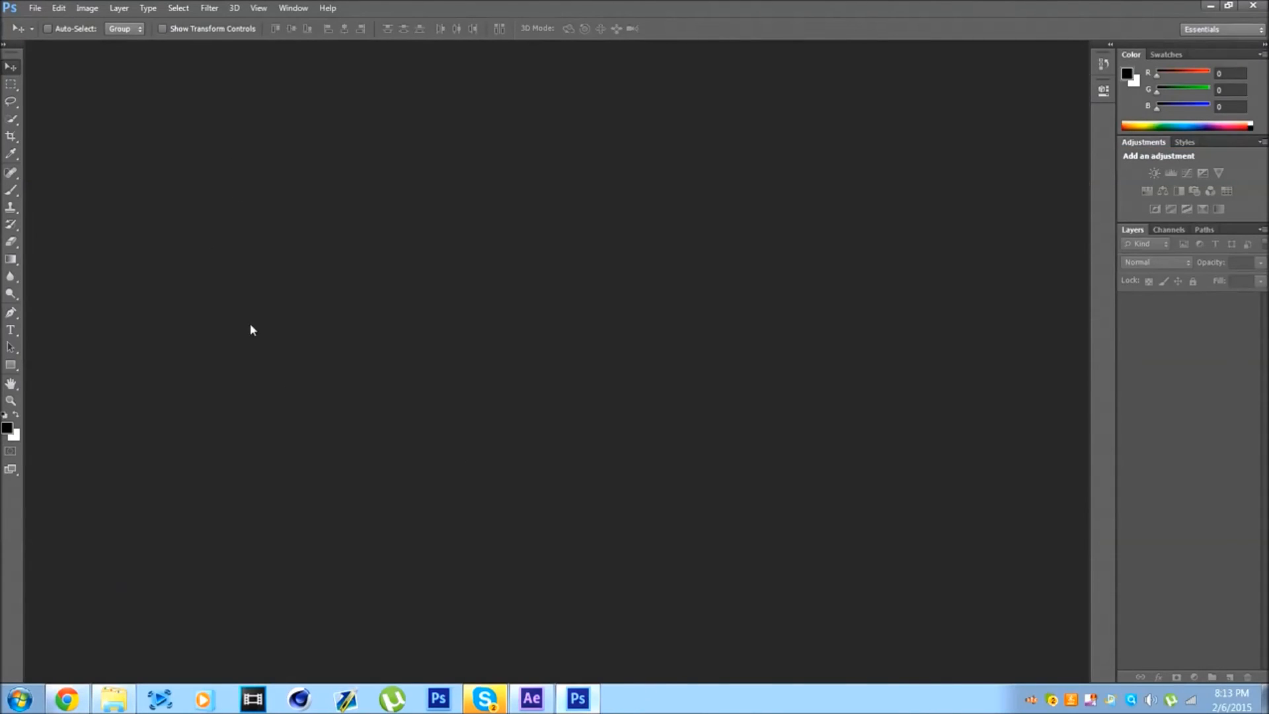
click(78, 704)
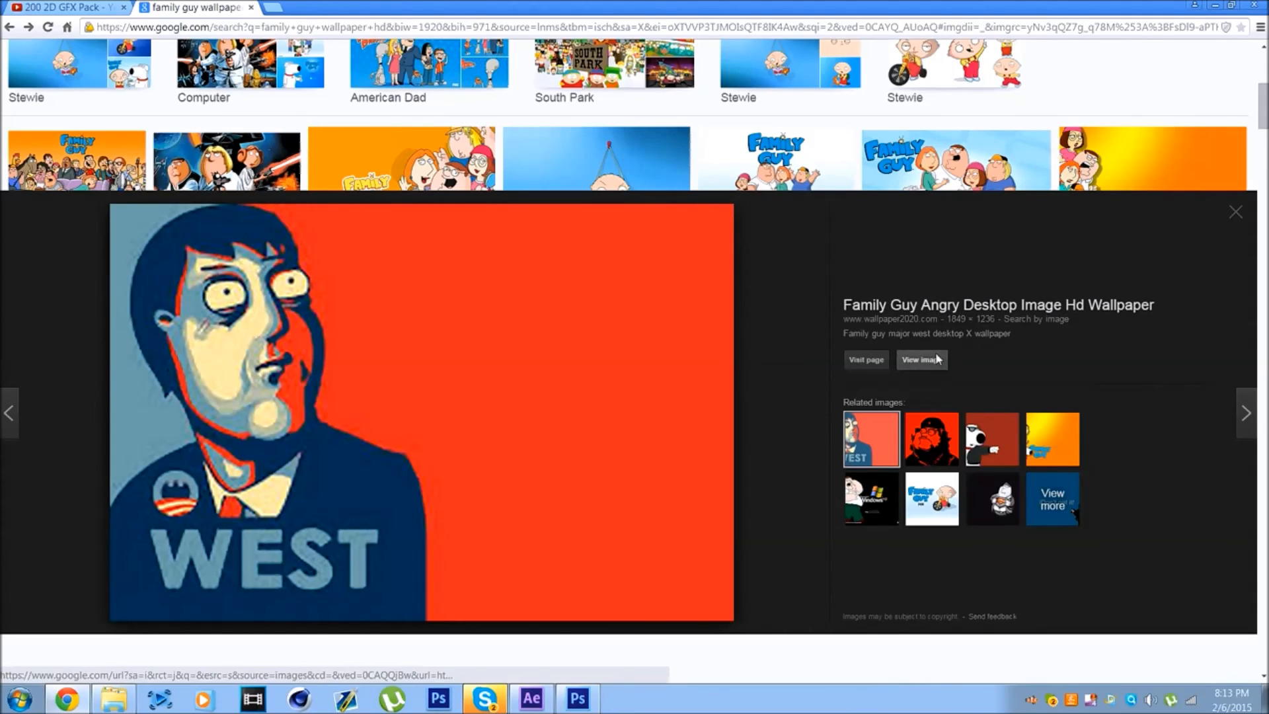
- Check the source page of the WEST wallpaper for its image and available resolutions, and return to the image results
click(869, 338)
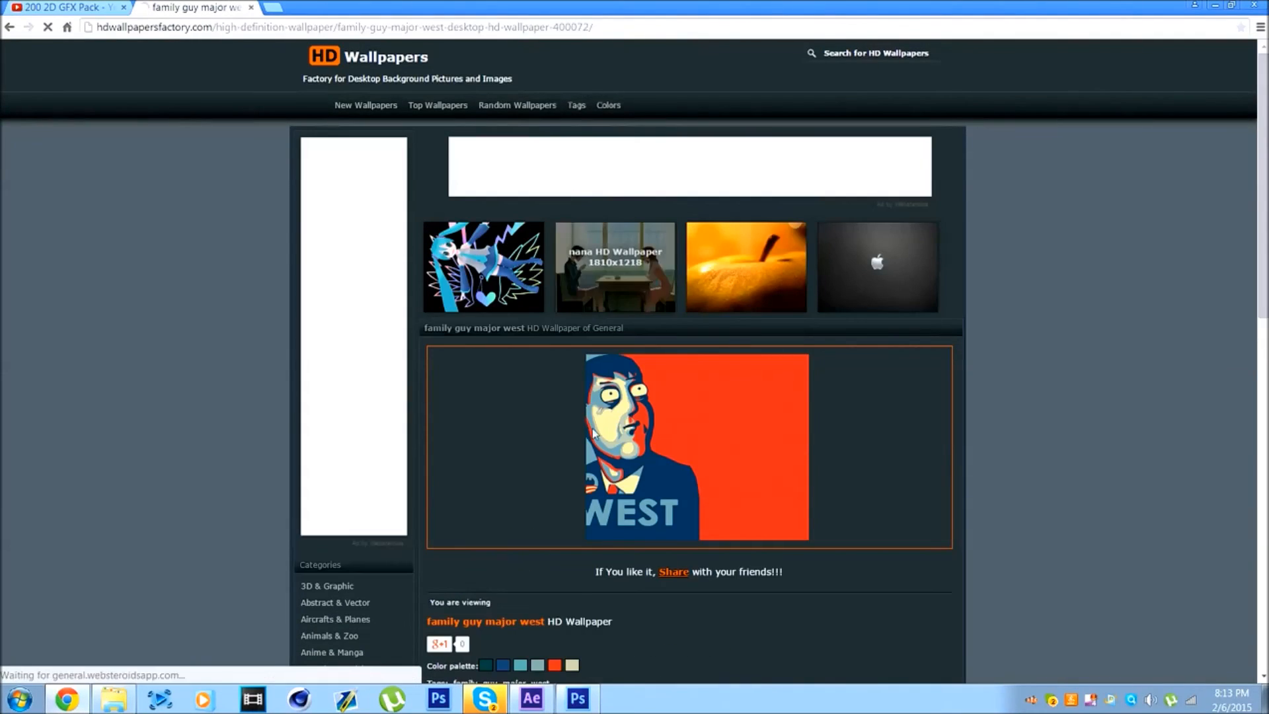
scroll(668, 448, down, 4)
scroll(615, 146, up, 2)
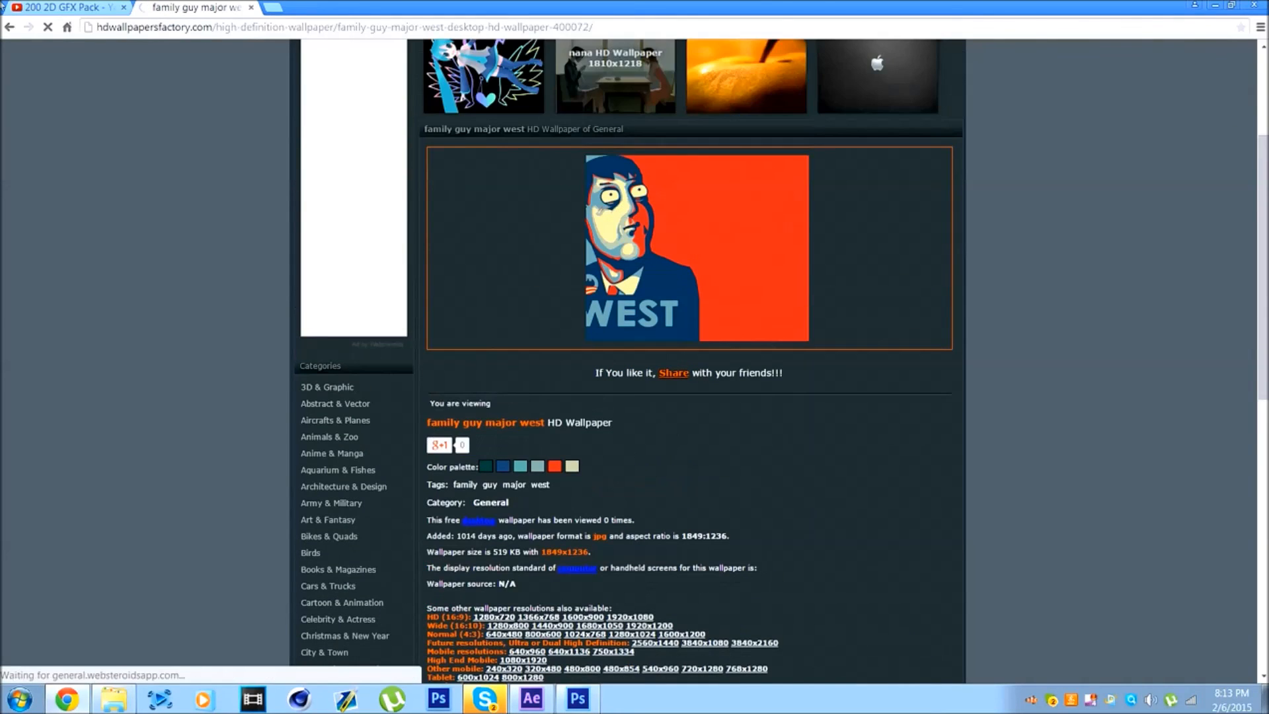
click(12, 28)
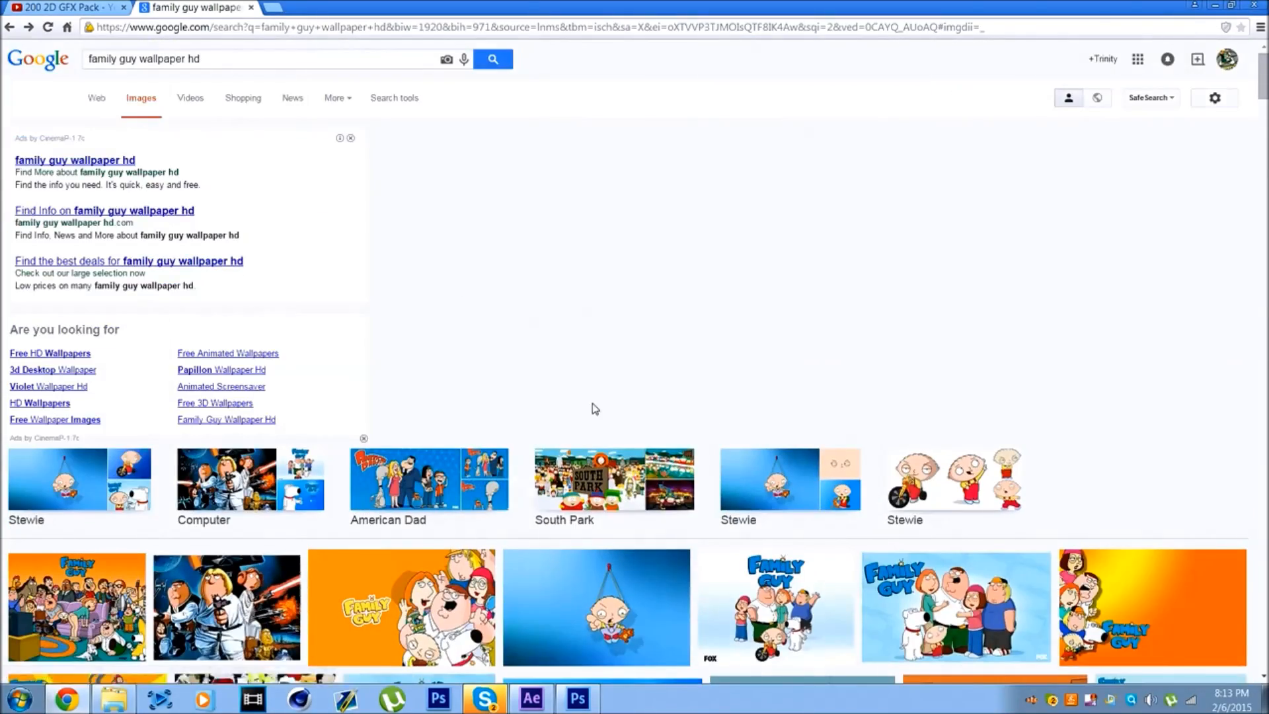
- Open the blue hanging Stewie wallpaper at full size from the image results, and return to the results page
scroll(592, 403, down, 5)
click(613, 263)
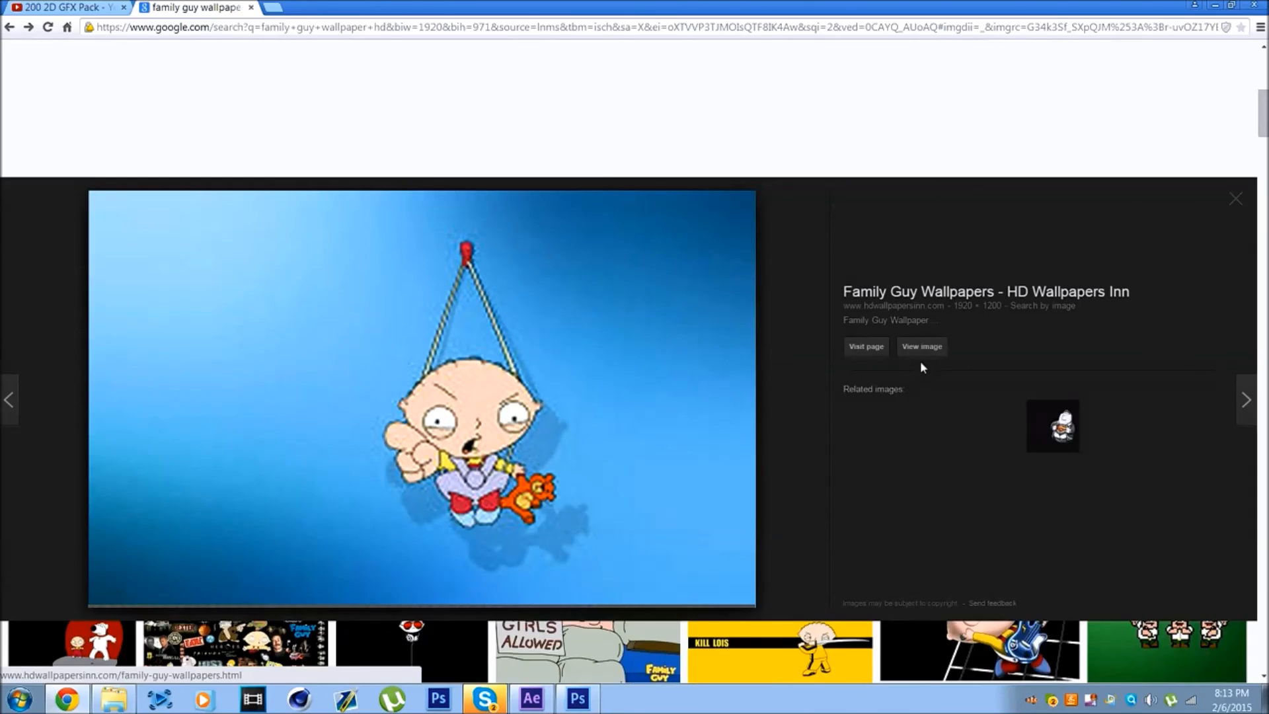
click(922, 346)
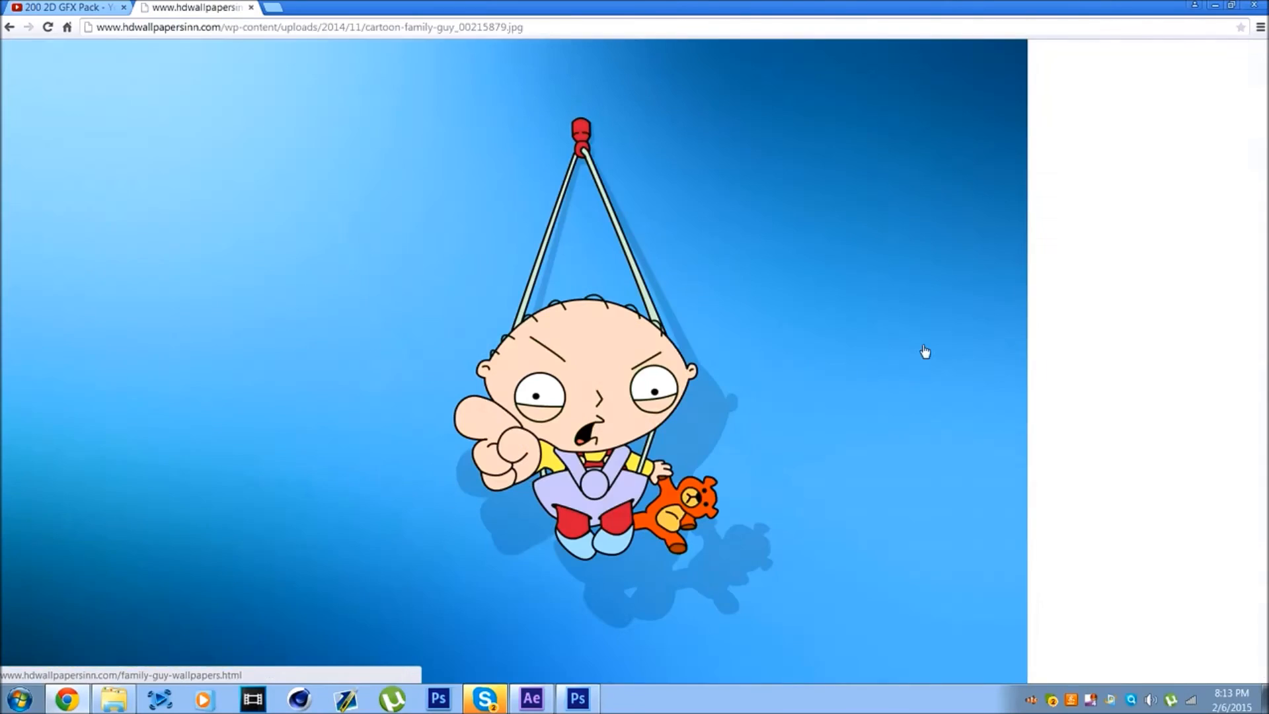
right_click(605, 335)
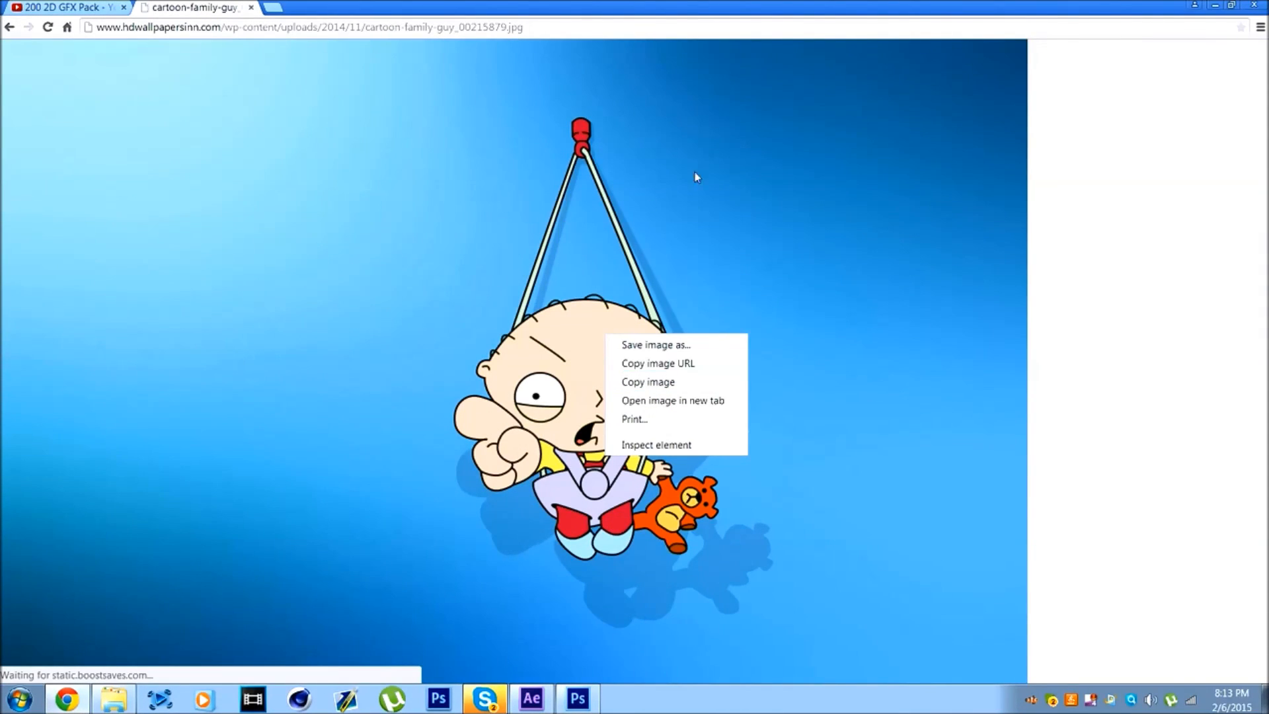
click(10, 27)
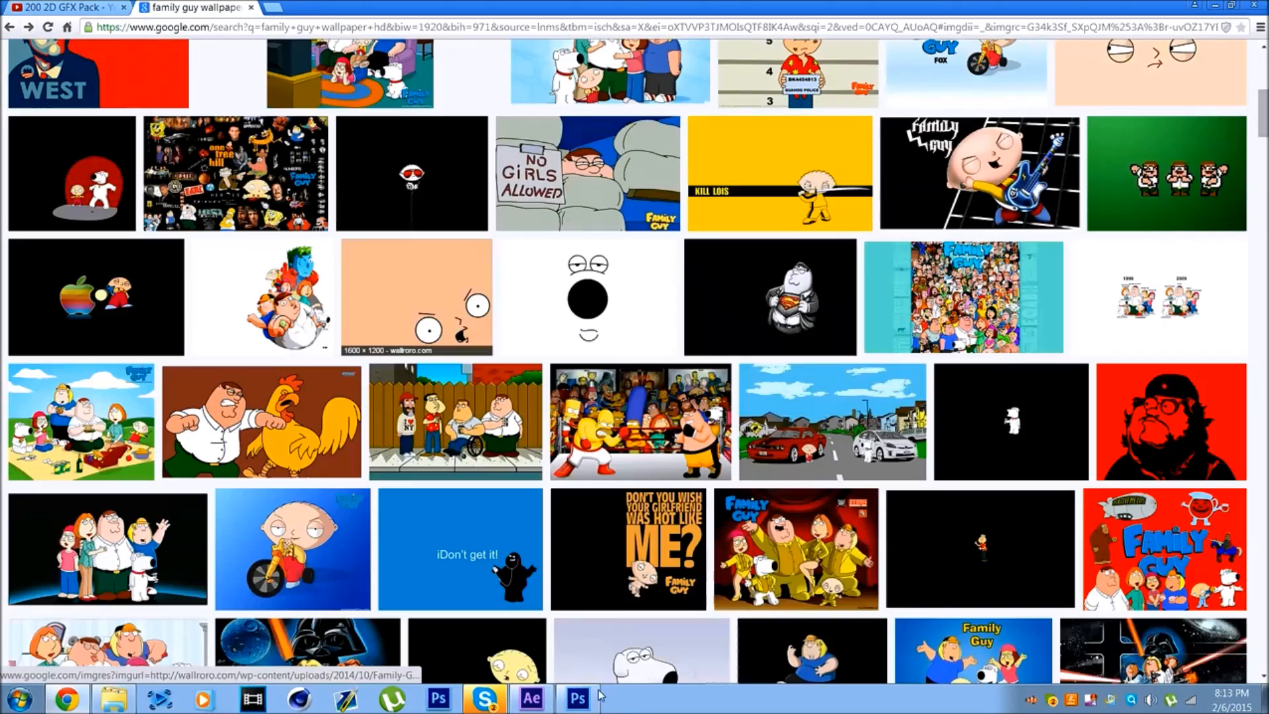
- Switch to Photoshop and look through the Pictures library in Windows Explorer for usable images
click(584, 695)
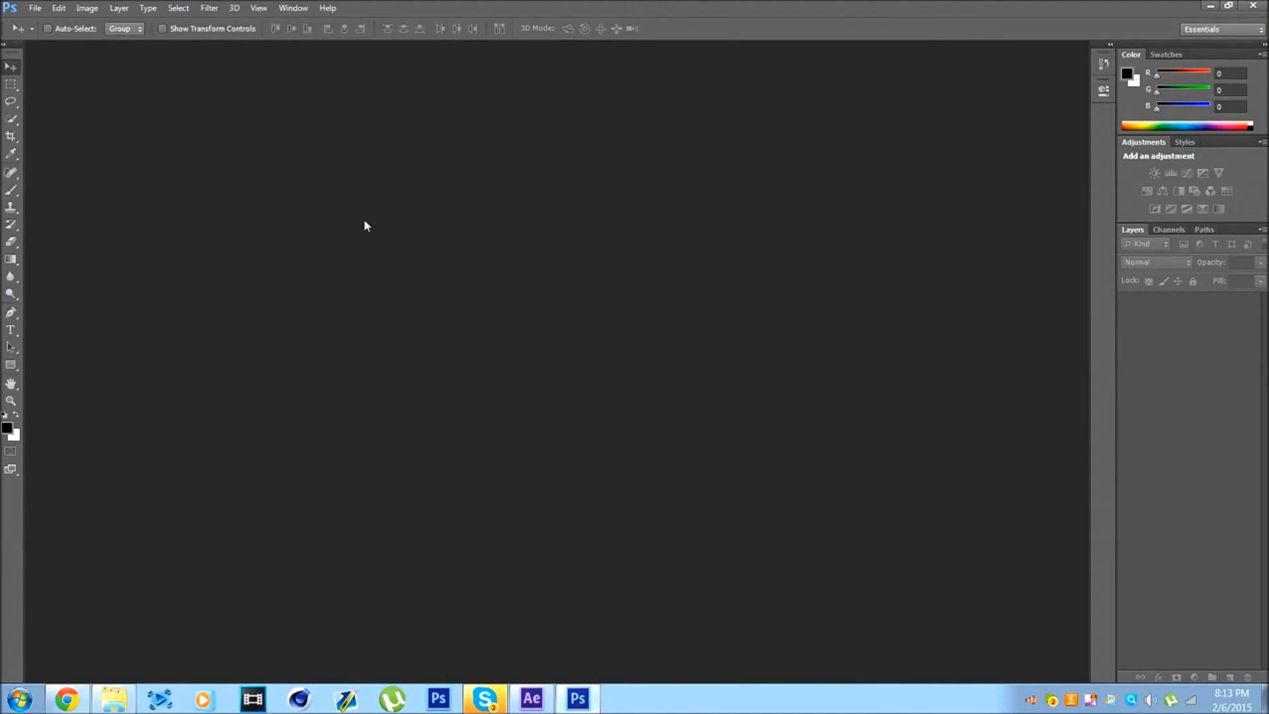
click(114, 695)
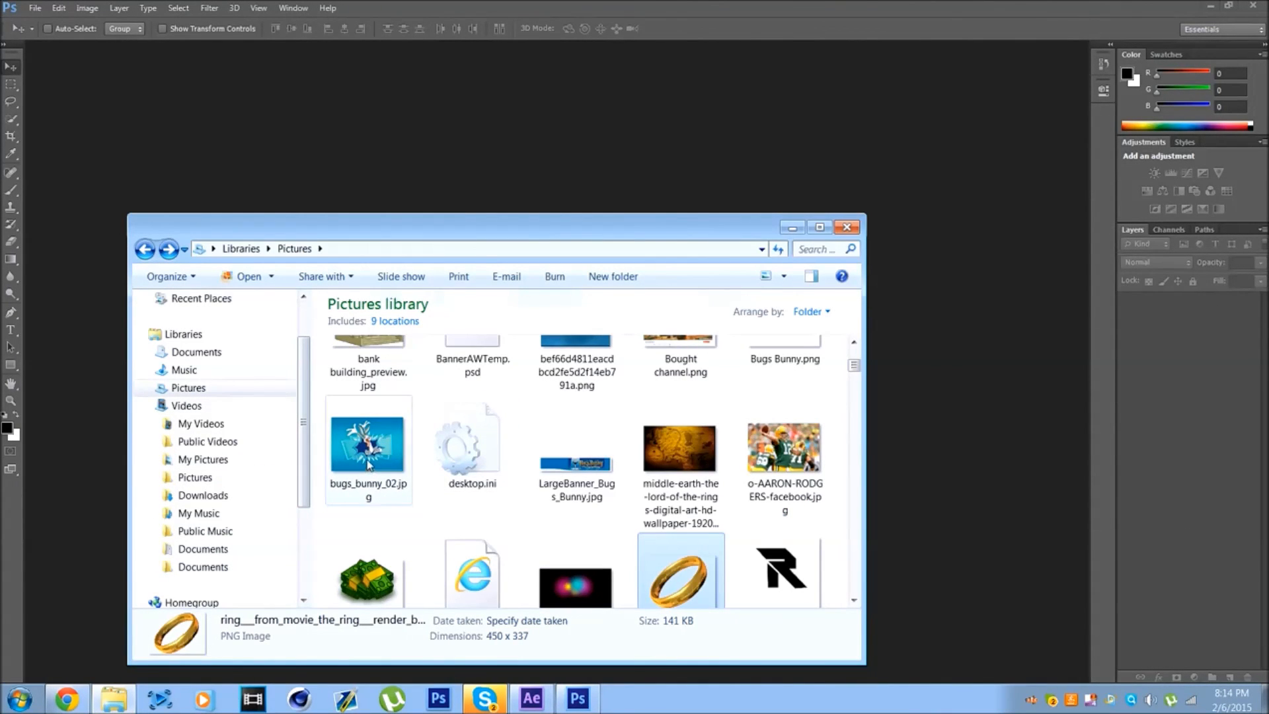
scroll(376, 455, down, 10)
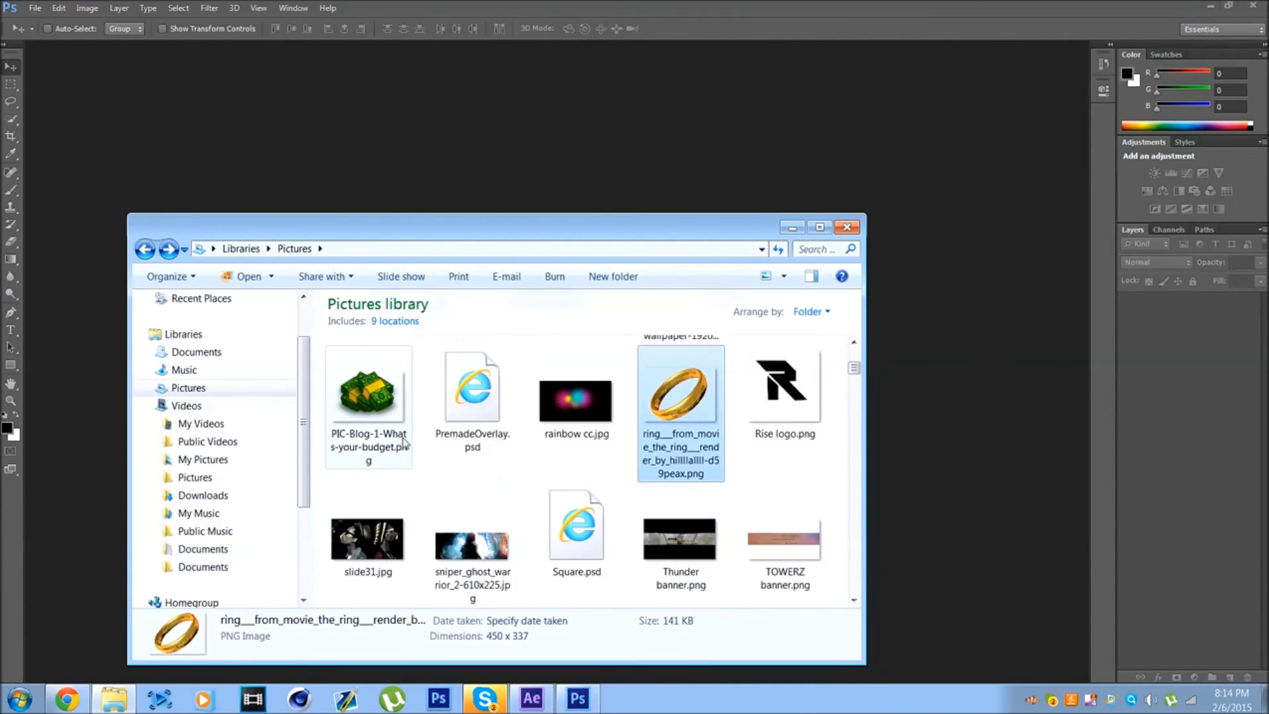
scroll(463, 445, down, 5)
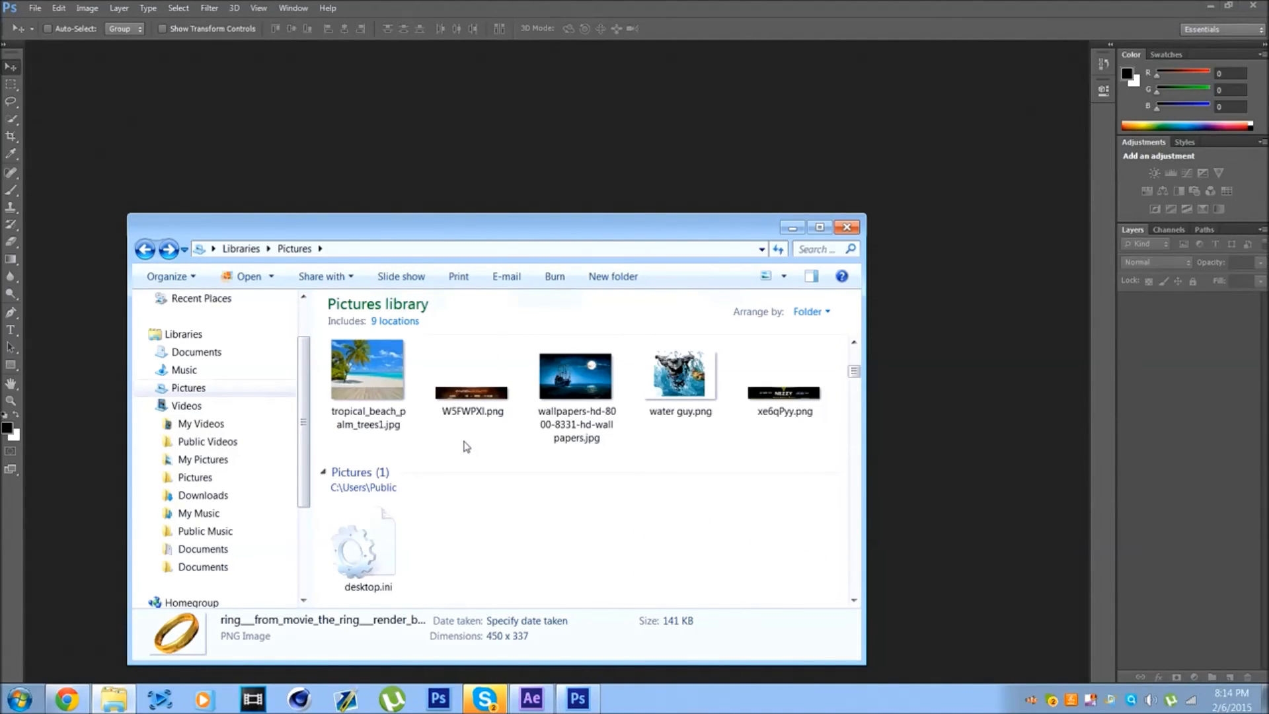
scroll(522, 446, up, 10)
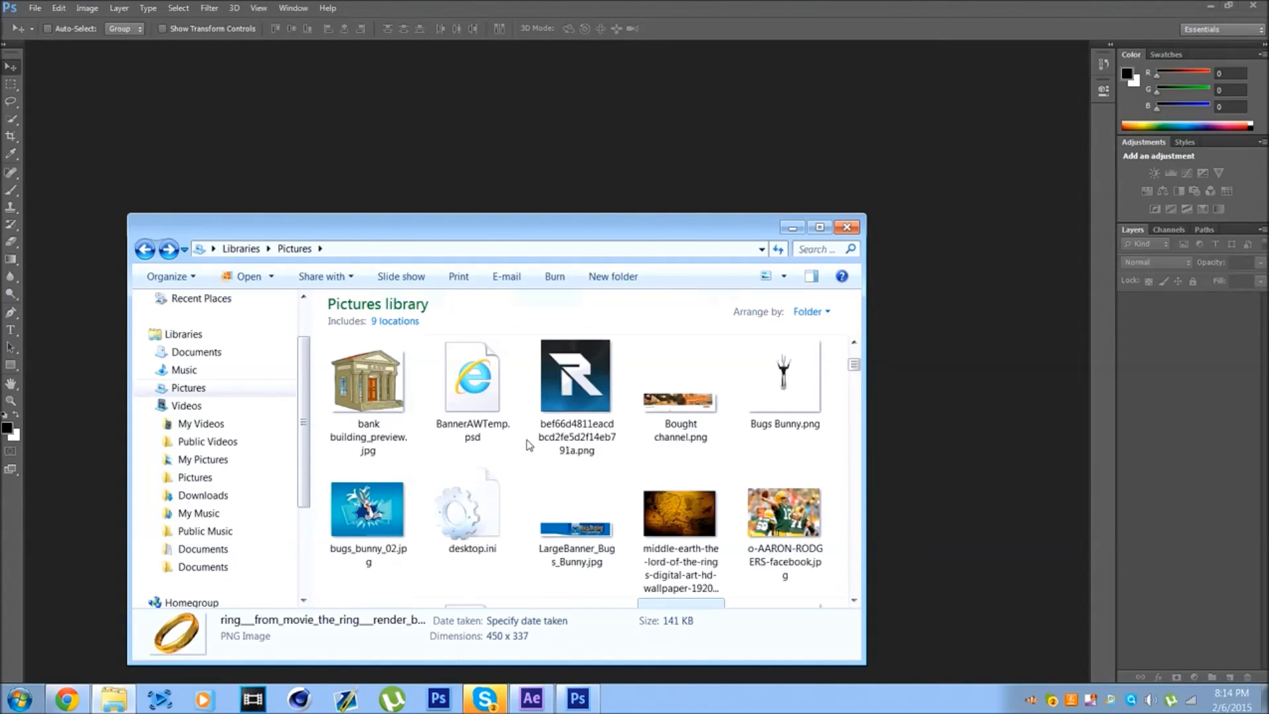
scroll(528, 444, up, 6)
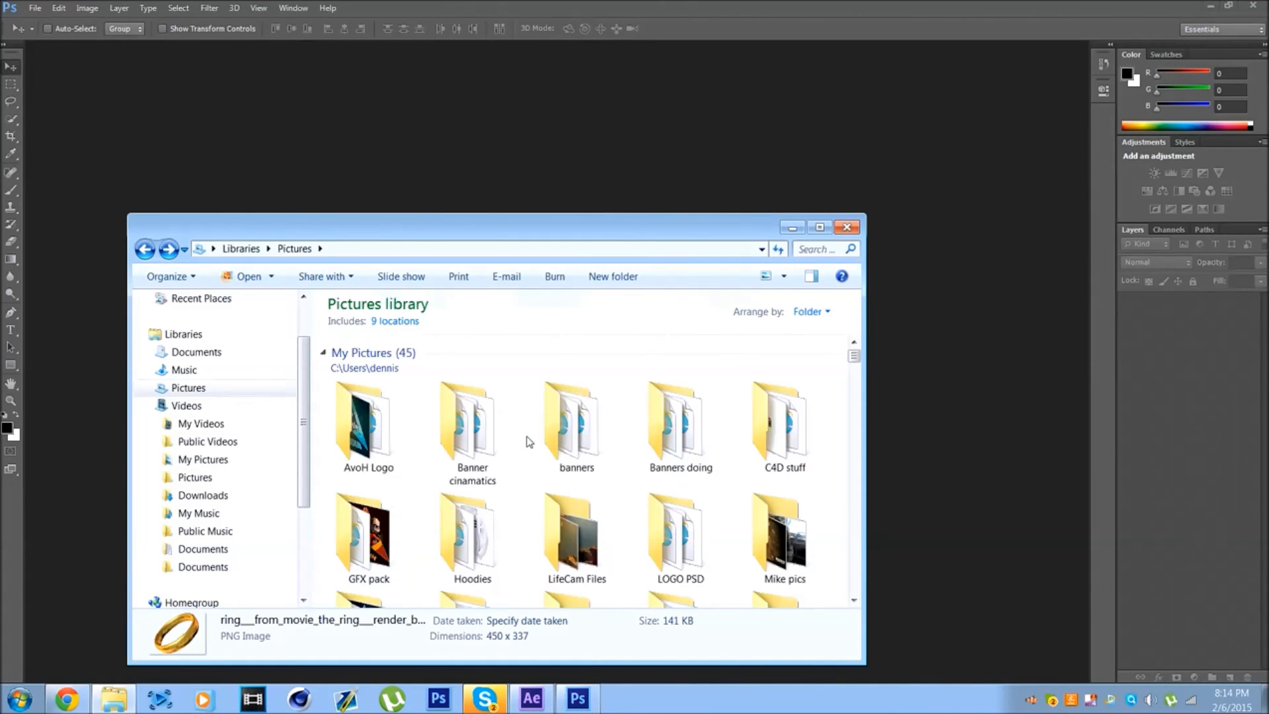
click(479, 690)
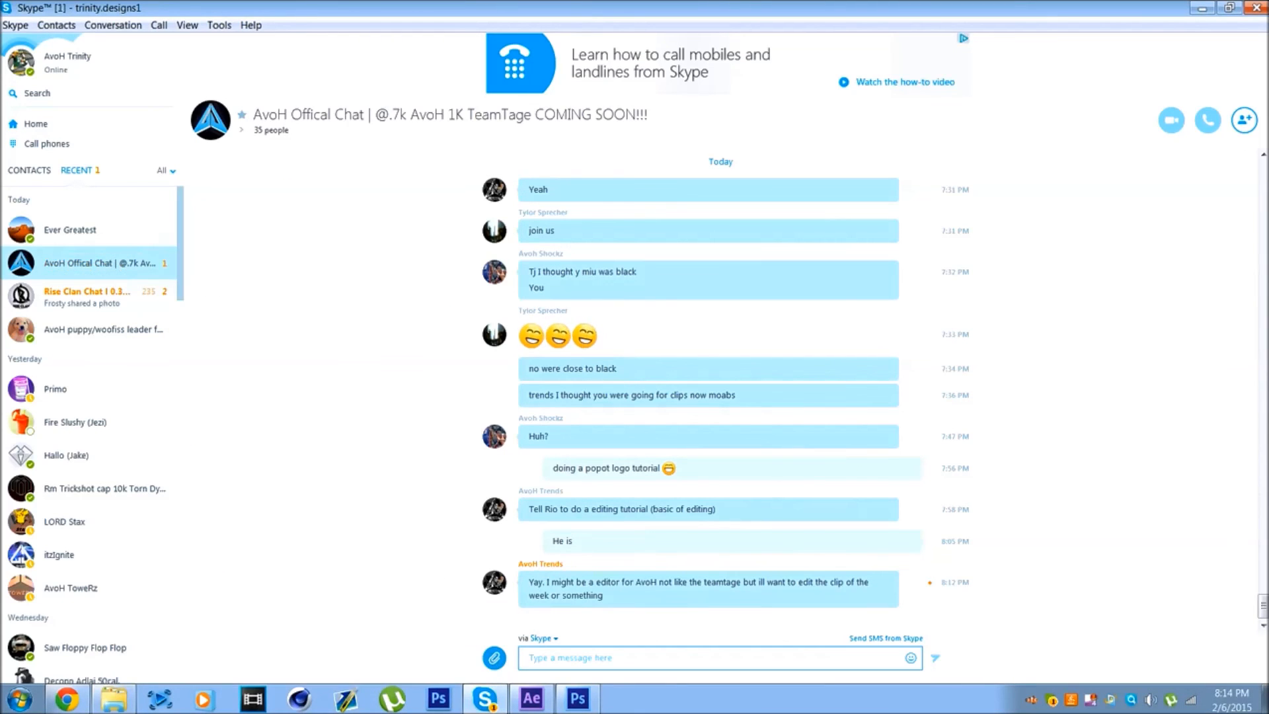
click(483, 693)
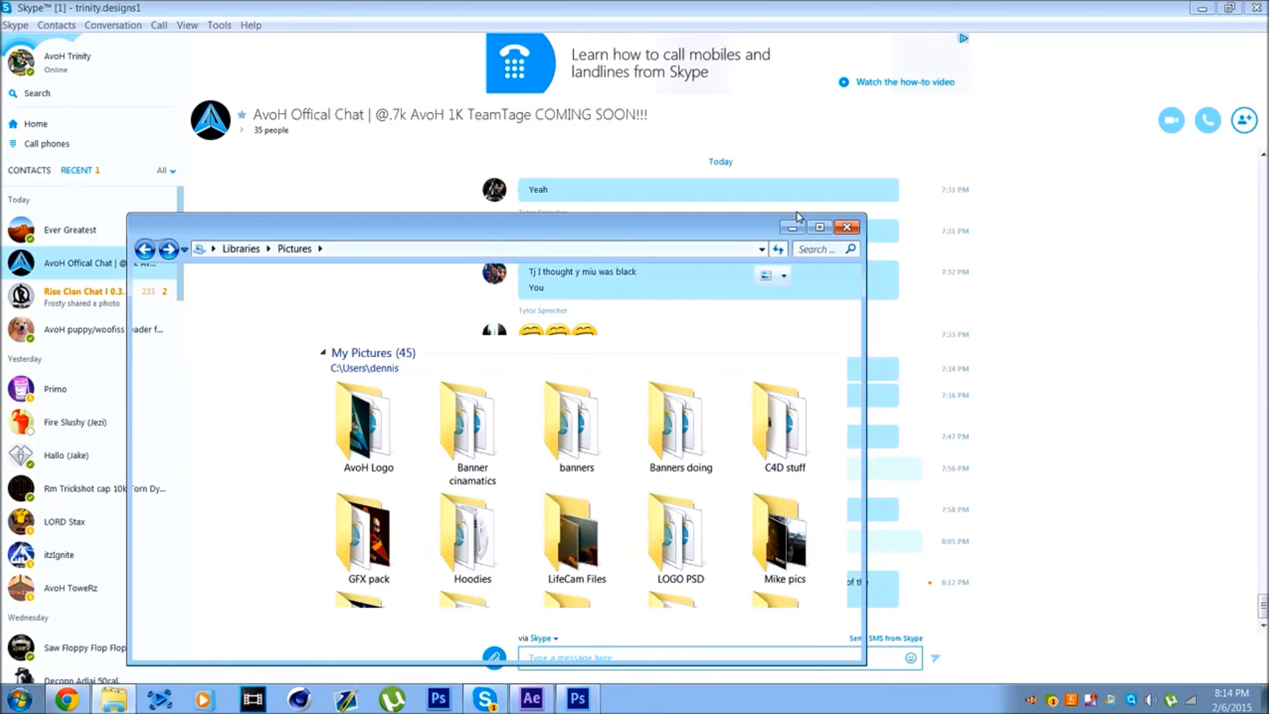
click(1199, 3)
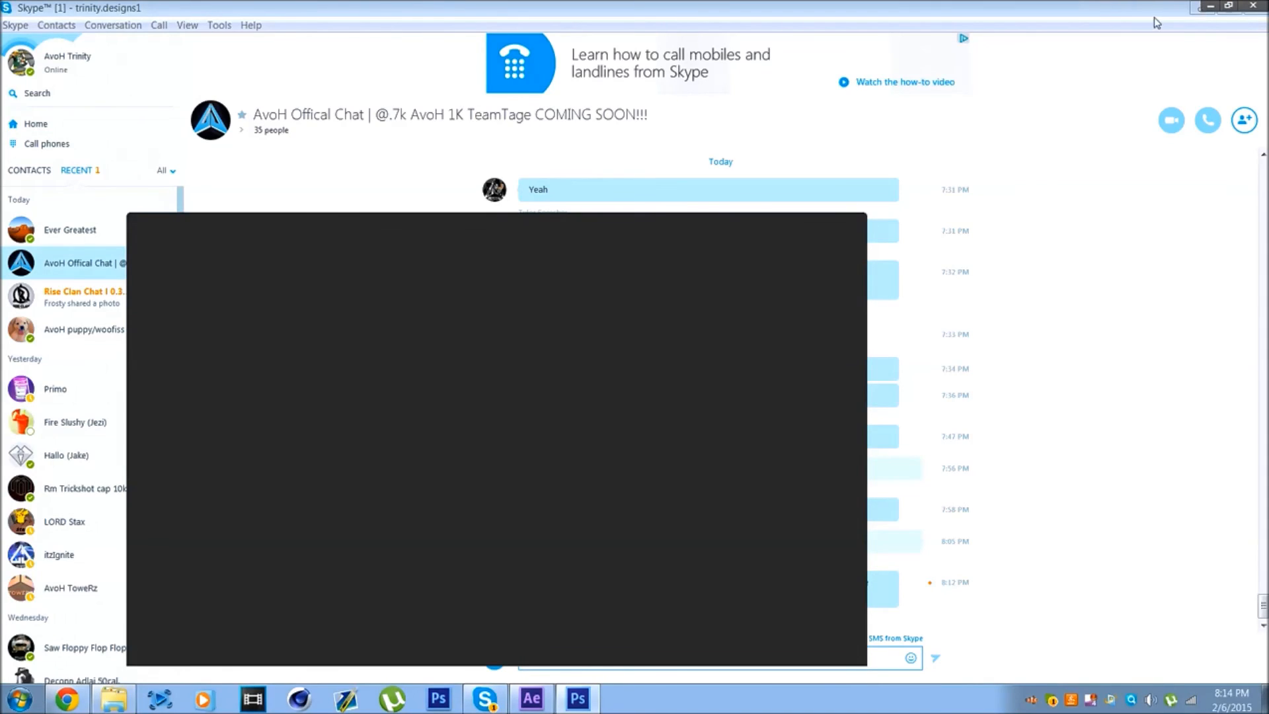
mouse_move(645, 2)
mouse_down()
mouse_move(504, 248)
mouse_move(659, 1)
mouse_up()
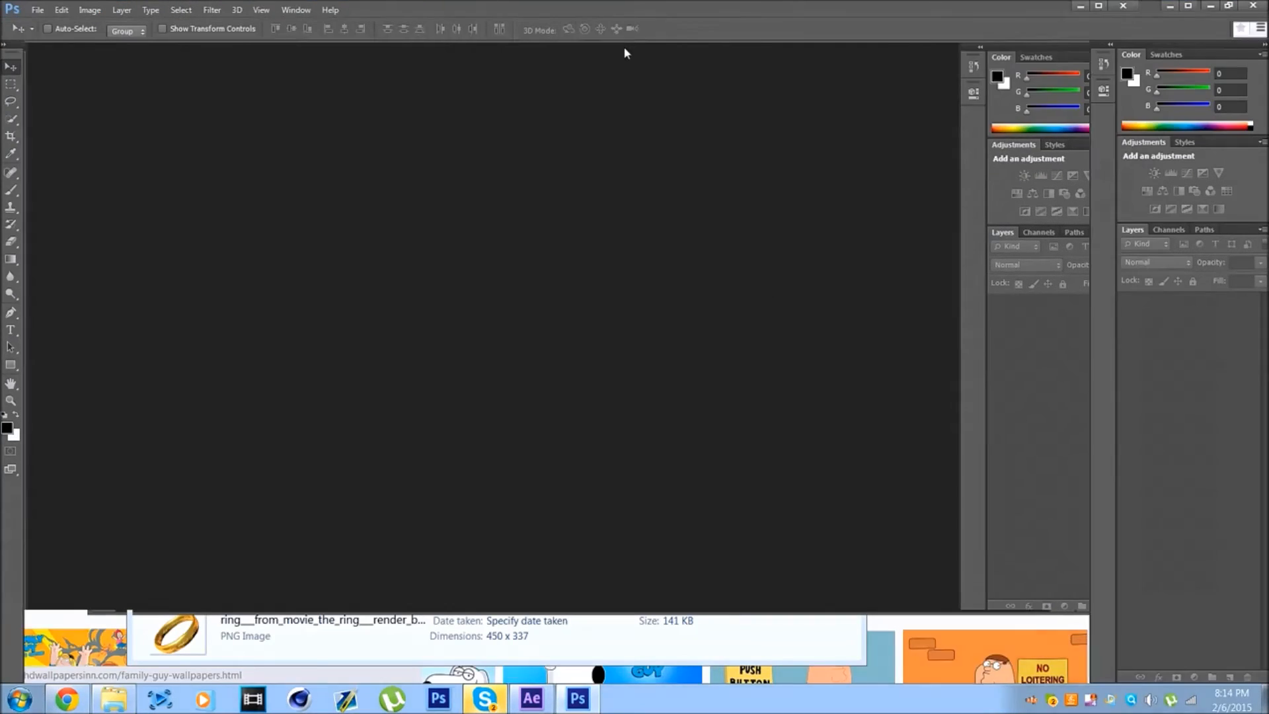